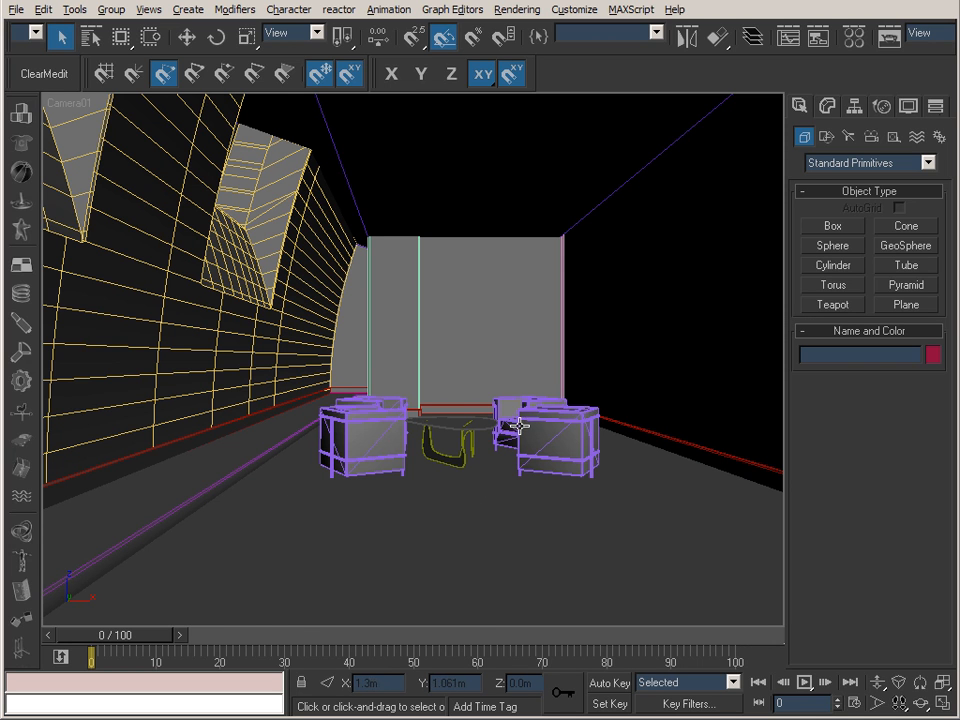
# - Examine the whole hall model from several angles in a wireframe perspective view, and return to the Camera01 view
pyautogui.press('p')
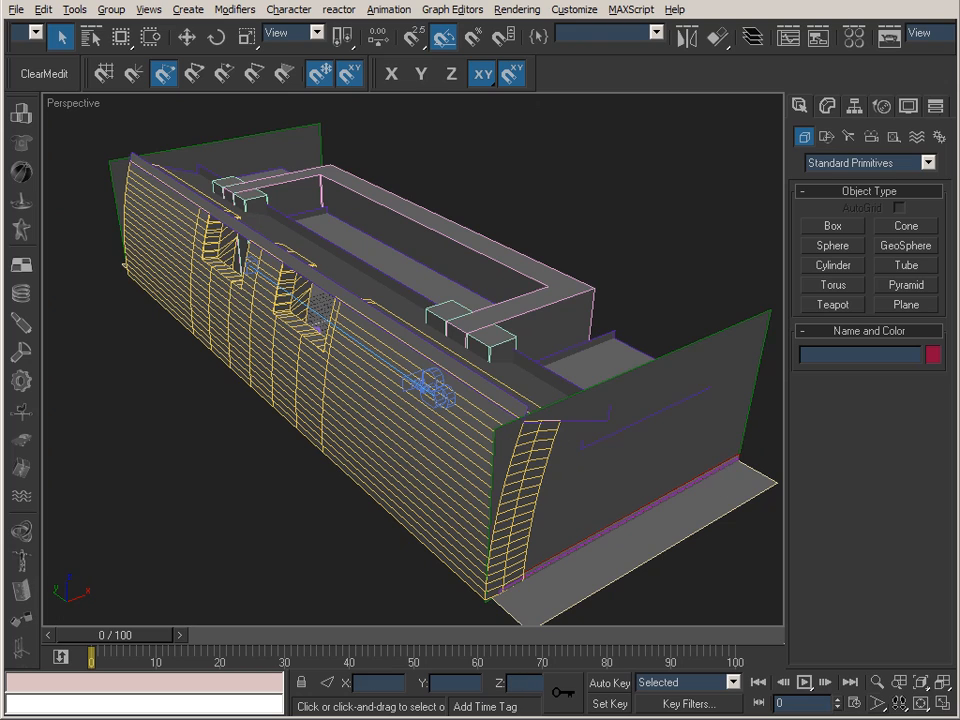
pyautogui.hotkey('ctrl', 'r')
pyautogui.moveTo(399, 253); pyautogui.dragTo(225, 246)
pyautogui.rightClick(75, 105)
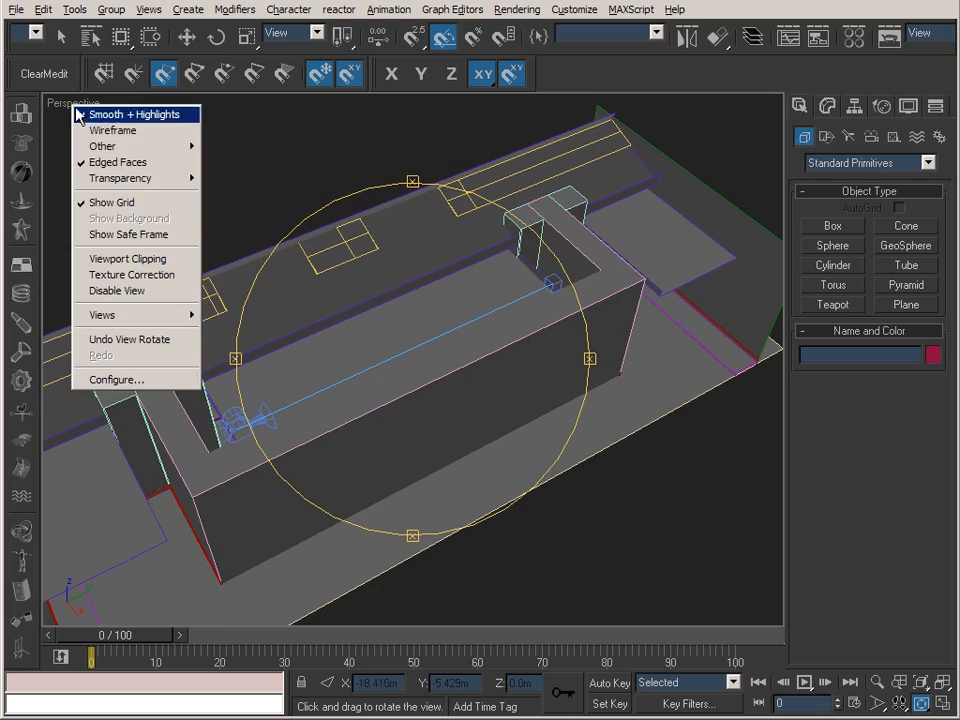
pyautogui.click(105, 130)
pyautogui.moveTo(529, 381); pyautogui.dragTo(385, 405)
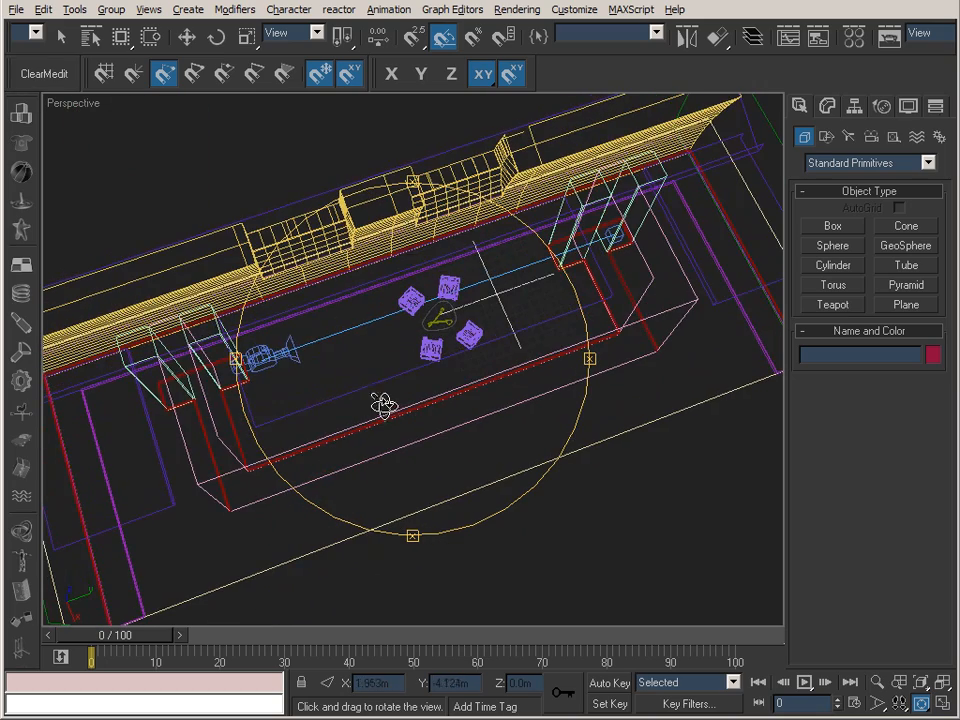
pyautogui.moveTo(512, 297); pyautogui.dragTo(415, 335)
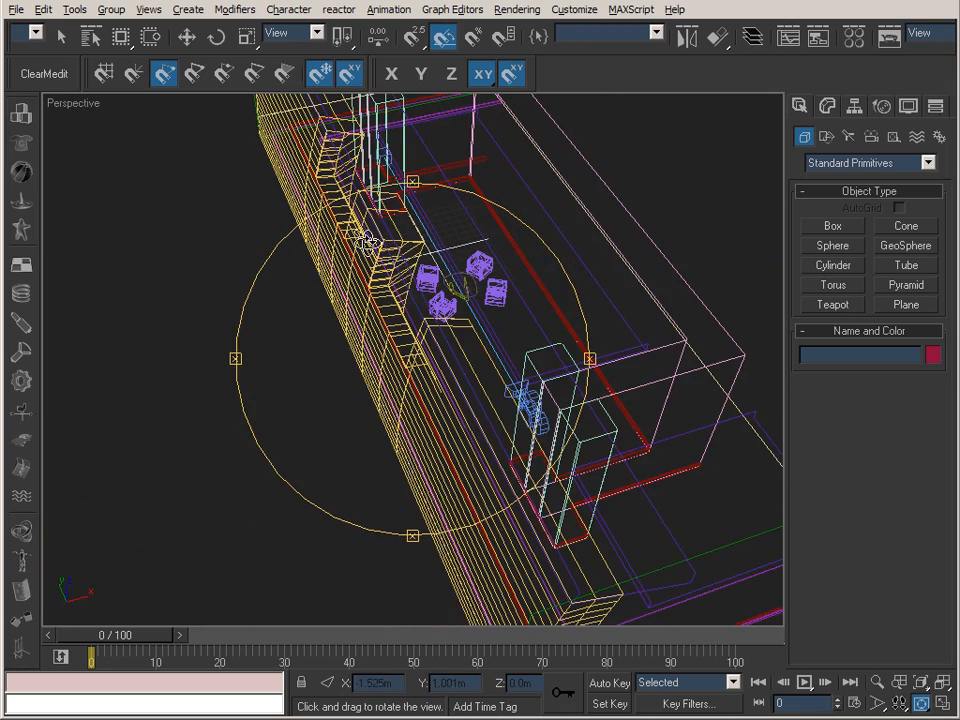
pyautogui.moveTo(336, 371); pyautogui.dragTo(497, 536)
pyautogui.moveTo(628, 369); pyautogui.dragTo(508, 525)
pyautogui.moveTo(432, 353); pyautogui.dragTo(425, 346, button='middle')
pyautogui.moveTo(425, 346); pyautogui.dragTo(740, 254)
pyautogui.moveTo(355, 509)
pyautogui.mouseDown()
pyautogui.moveTo(400, 405)
pyautogui.moveTo(435, 399)
pyautogui.moveTo(339, 510)
pyautogui.mouseUp()
pyautogui.moveTo(358, 446); pyautogui.dragTo(373, 410)
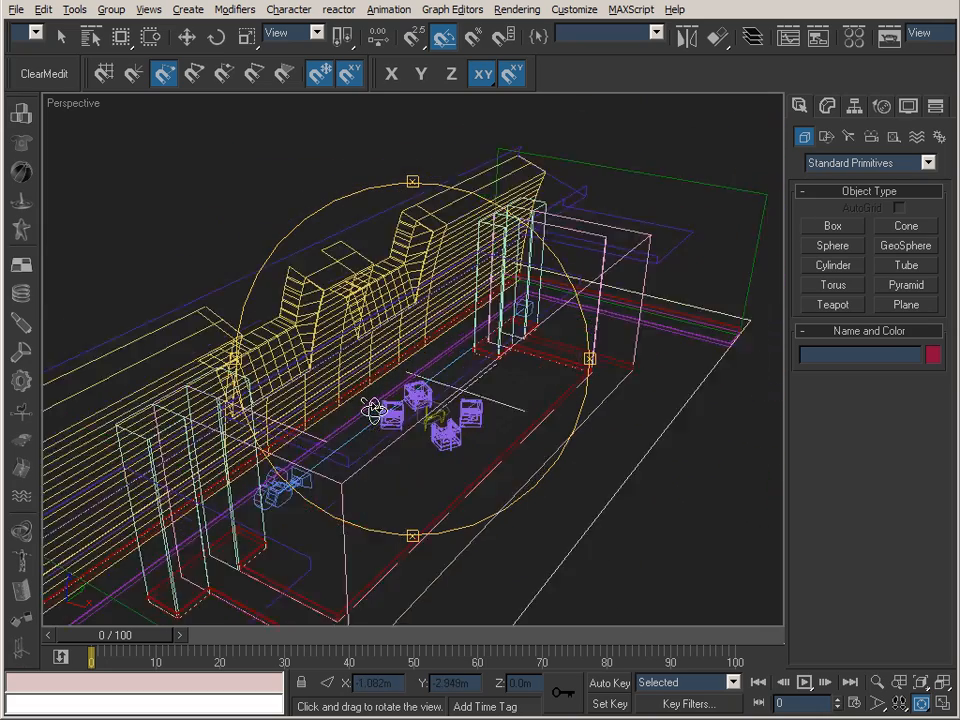
pyautogui.press('c')
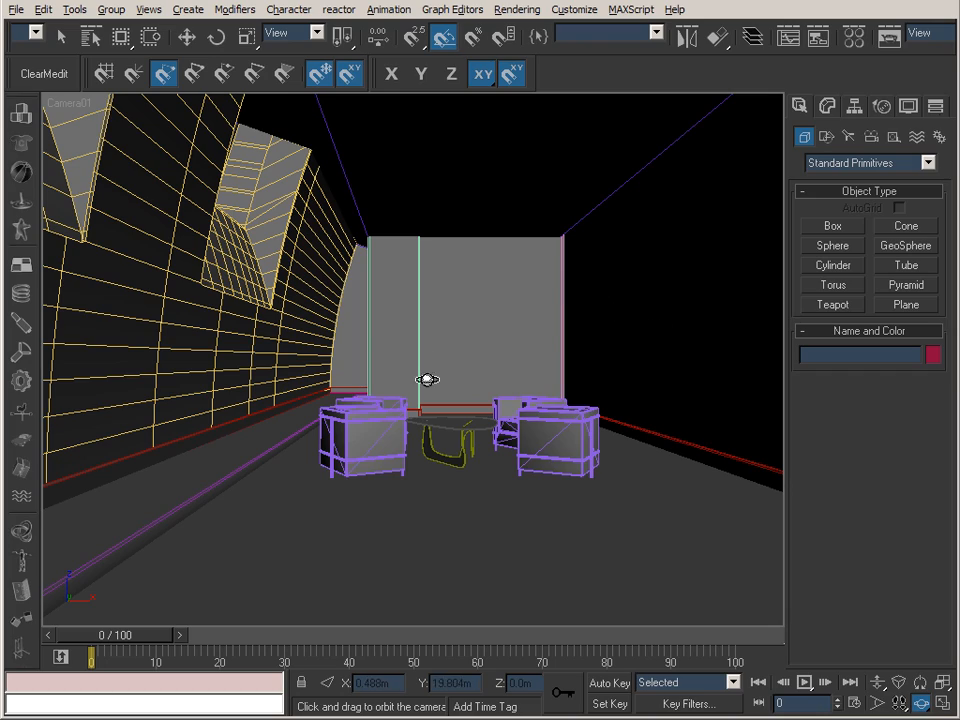
# - Examine the hall's roof opening from above in a shaded perspective view, and return to the Camera01 view
pyautogui.press('p')
pyautogui.moveTo(428, 344); pyautogui.dragTo(340, 290)
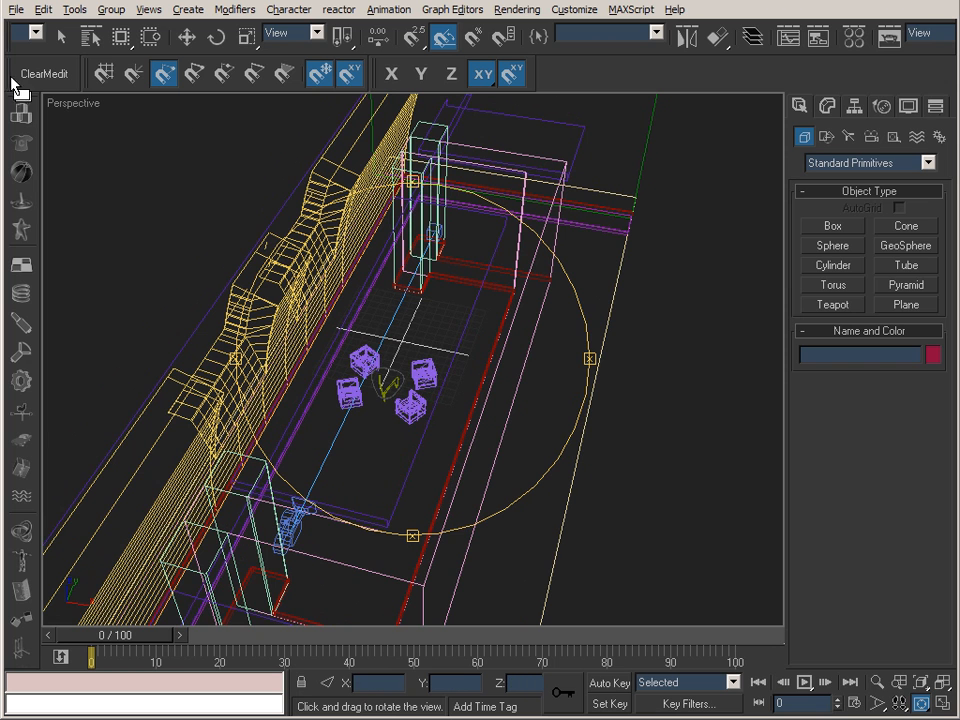
pyautogui.rightClick(78, 112)
pyautogui.click(100, 117)
pyautogui.moveTo(506, 328)
pyautogui.mouseDown()
pyautogui.moveTo(518, 340)
pyautogui.moveTo(540, 279)
pyautogui.moveTo(448, 540)
pyautogui.mouseUp()
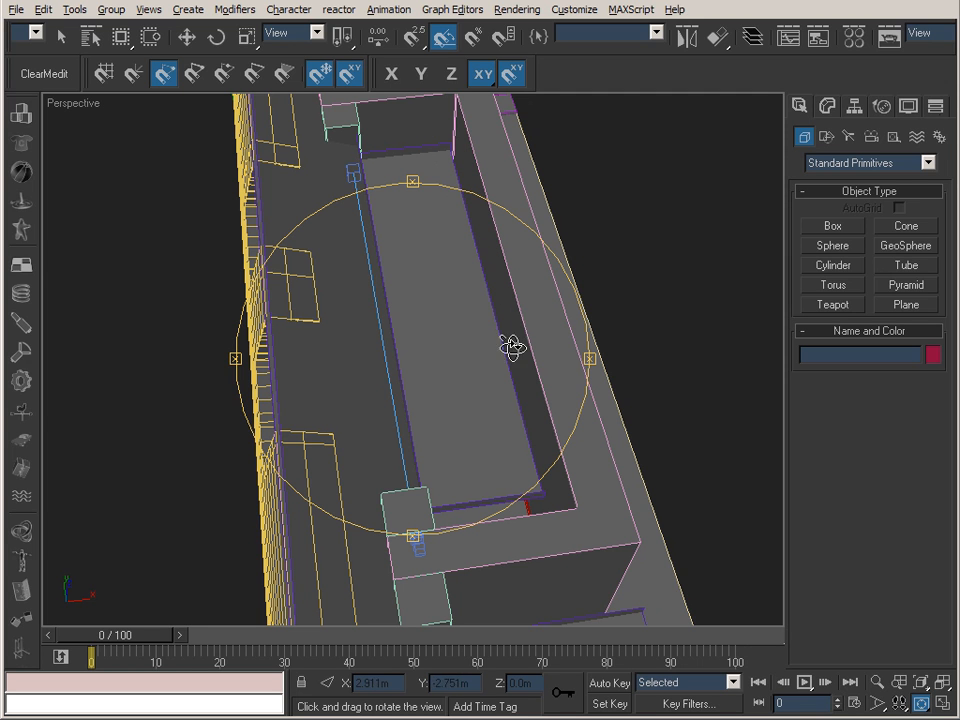
pyautogui.press('c')
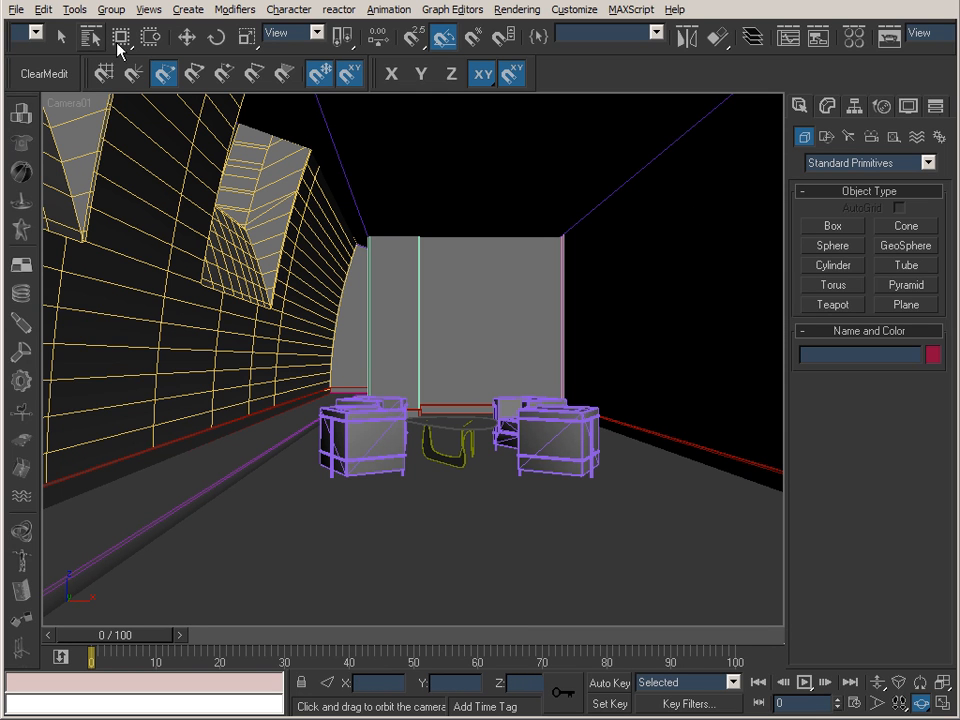
pyautogui.click(62, 38)
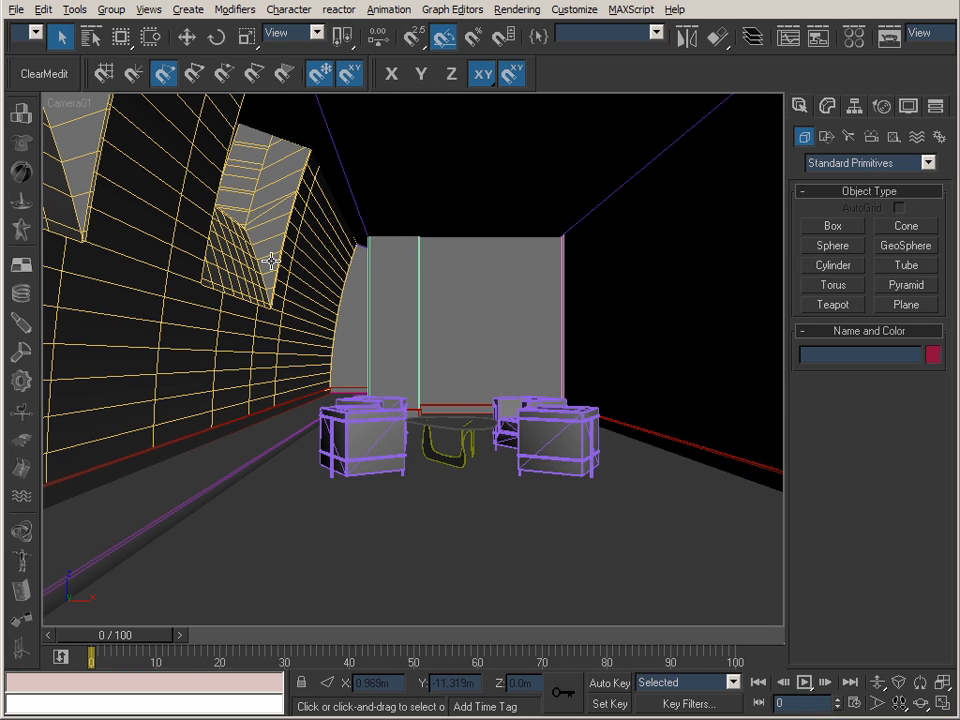
# - Select the curved window wall and check the diffuse colour of the 01 - Default VRayMtl in the Material Editor
pyautogui.click(275, 357)
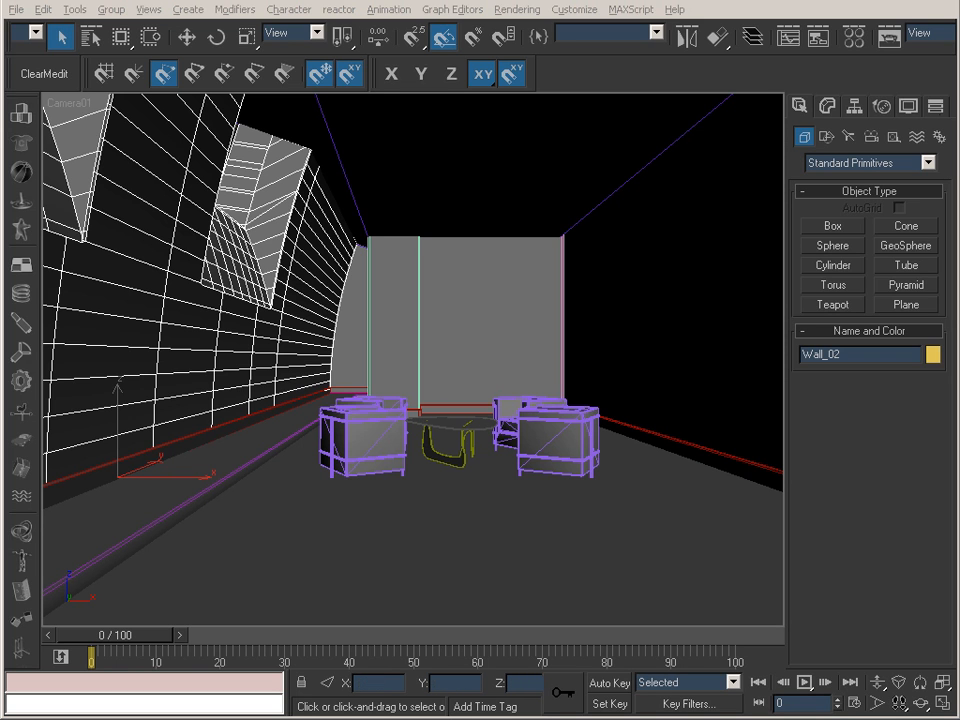
pyautogui.click(855, 38)
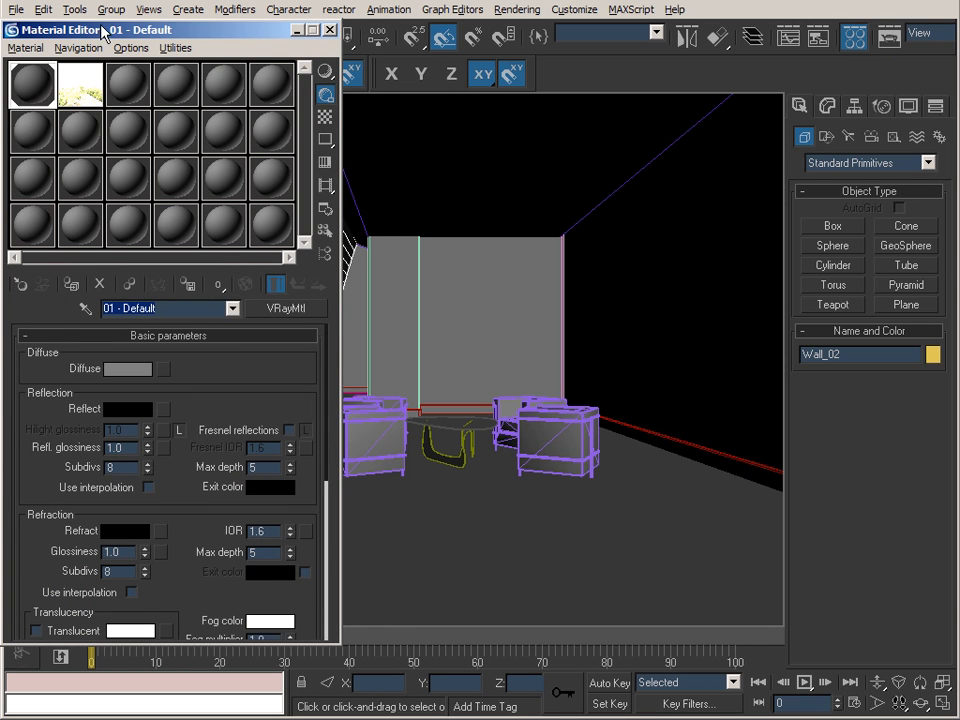
pyautogui.moveTo(102, 31); pyautogui.dragTo(145, 28)
pyautogui.click(171, 366)
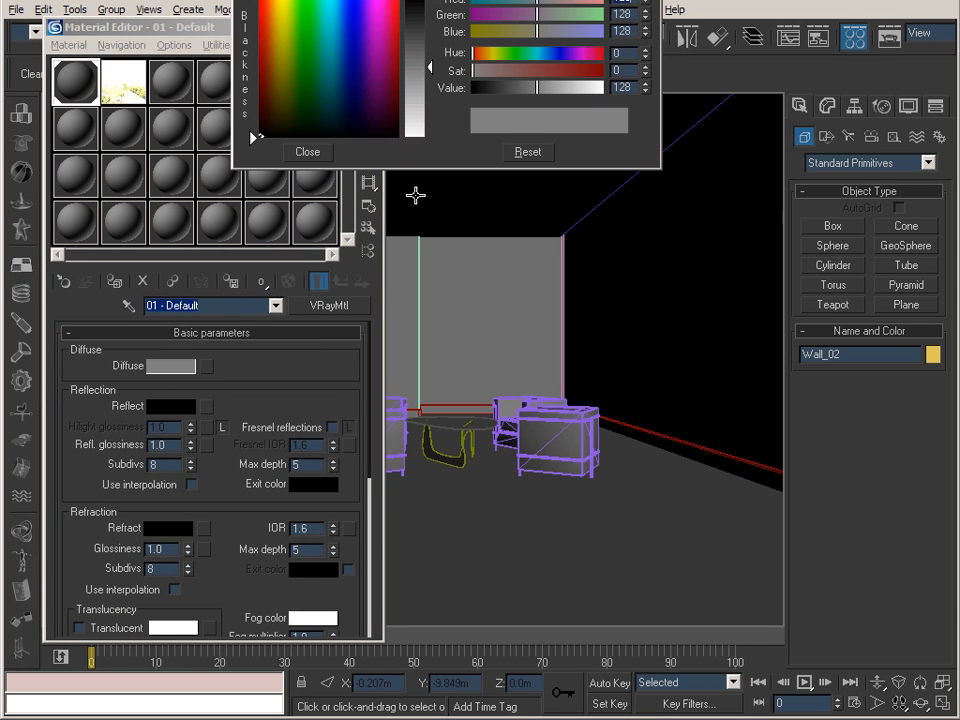
pyautogui.click(324, 153)
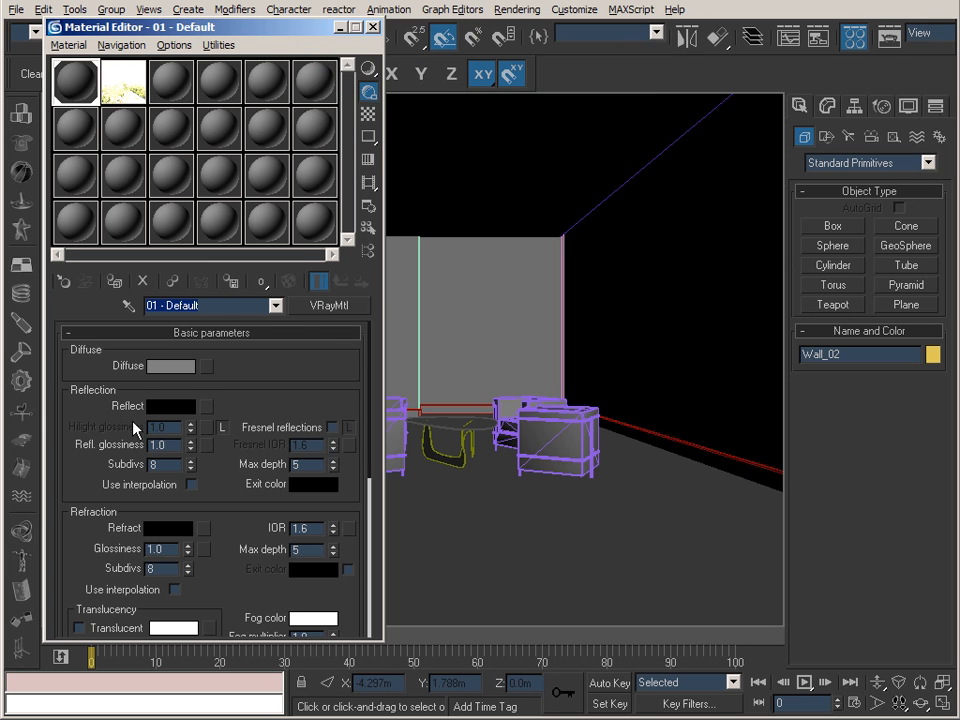
pyautogui.click(371, 27)
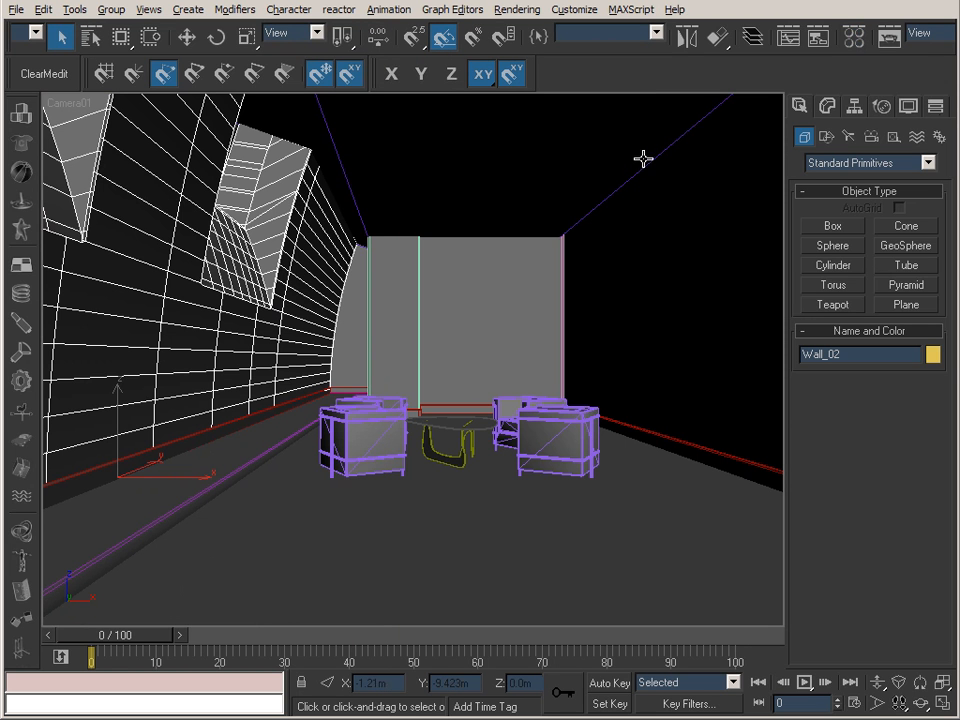
# - Review the render output size, the V-Ray image sampler and the indirect illumination settings of the scene
pyautogui.click(888, 37)
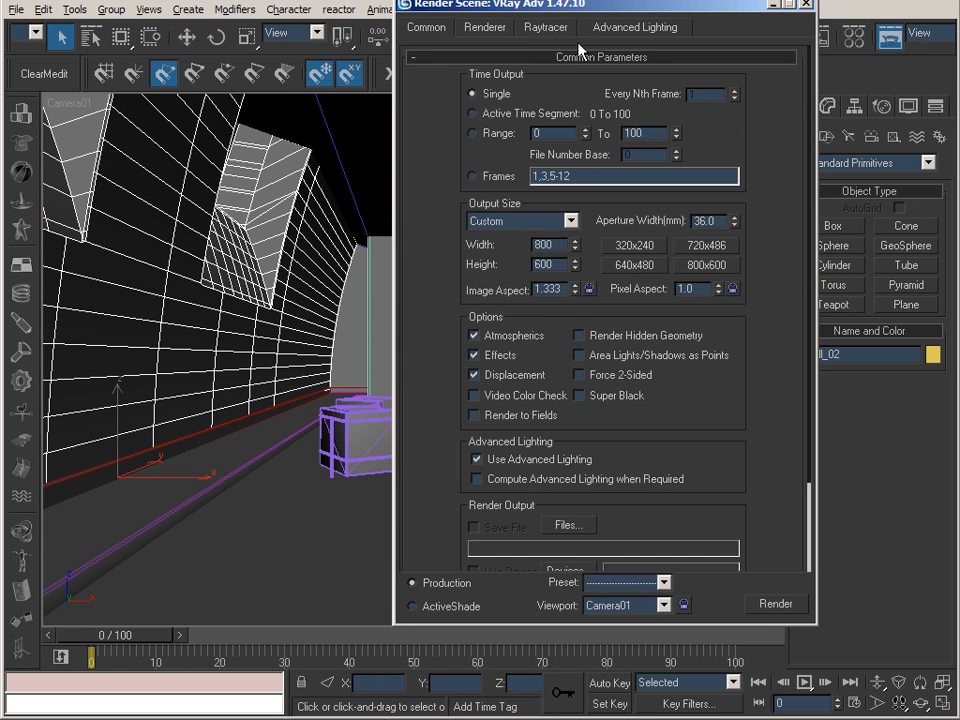
pyautogui.moveTo(583, 10); pyautogui.dragTo(508, 51)
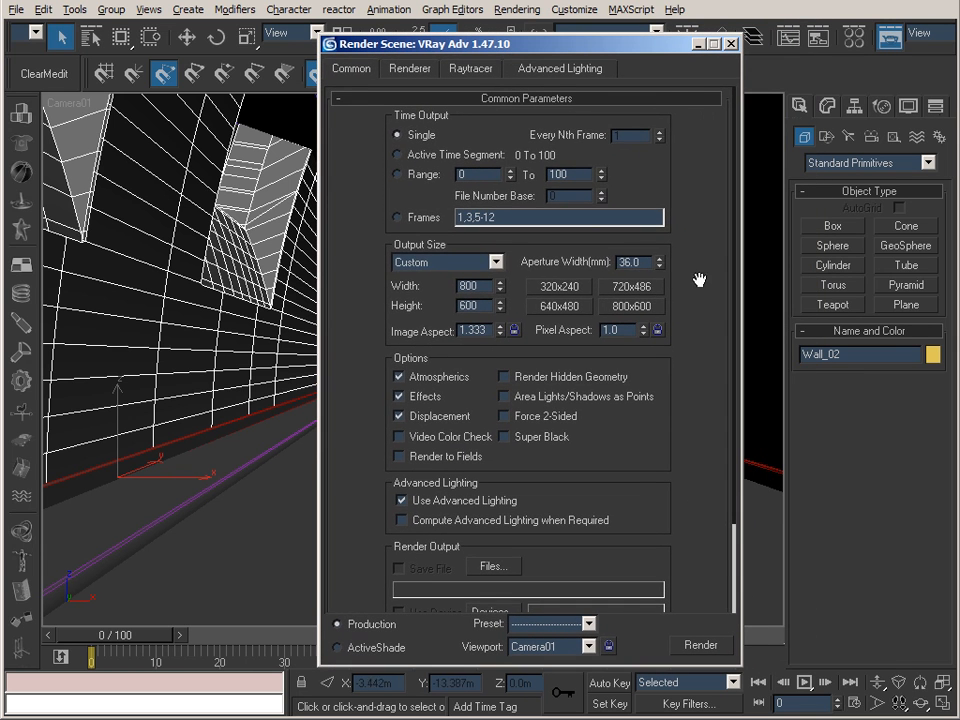
pyautogui.moveTo(705, 327); pyautogui.dragTo(696, 229)
pyautogui.click(408, 69)
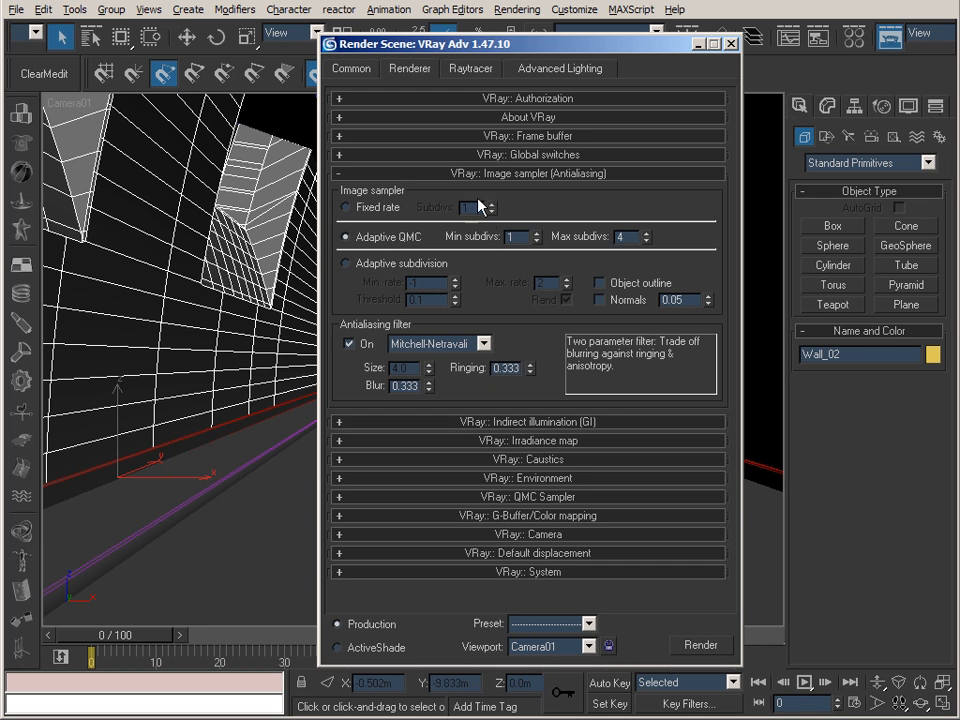
pyautogui.click(512, 173)
pyautogui.click(517, 193)
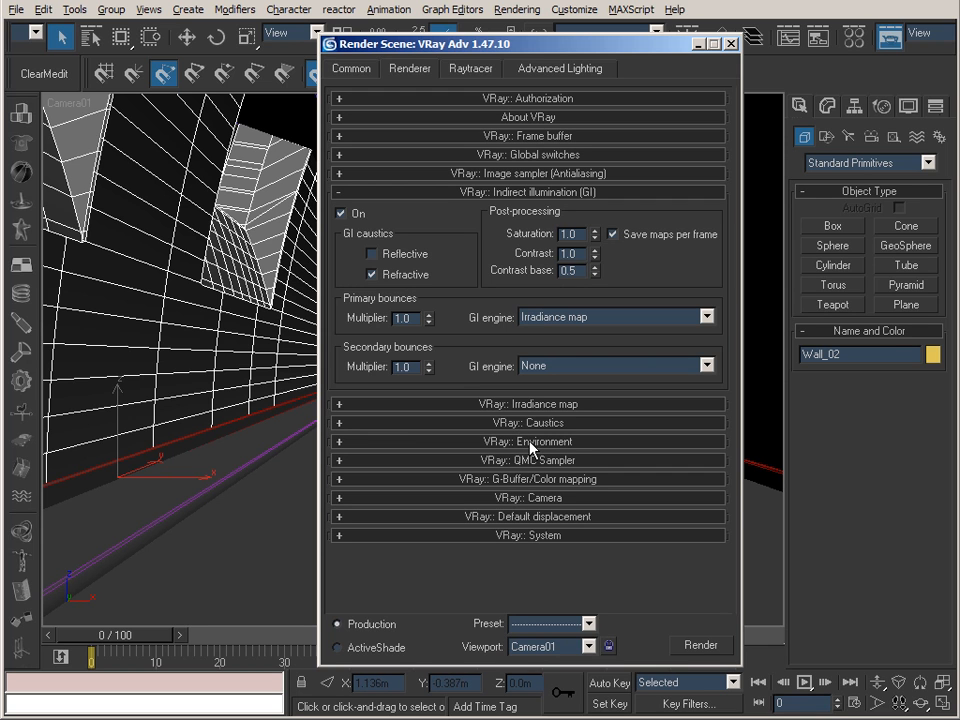
# - Review the irradiance map settings and the skylight colour and multiplier of the V-Ray GI environment
pyautogui.click(472, 405)
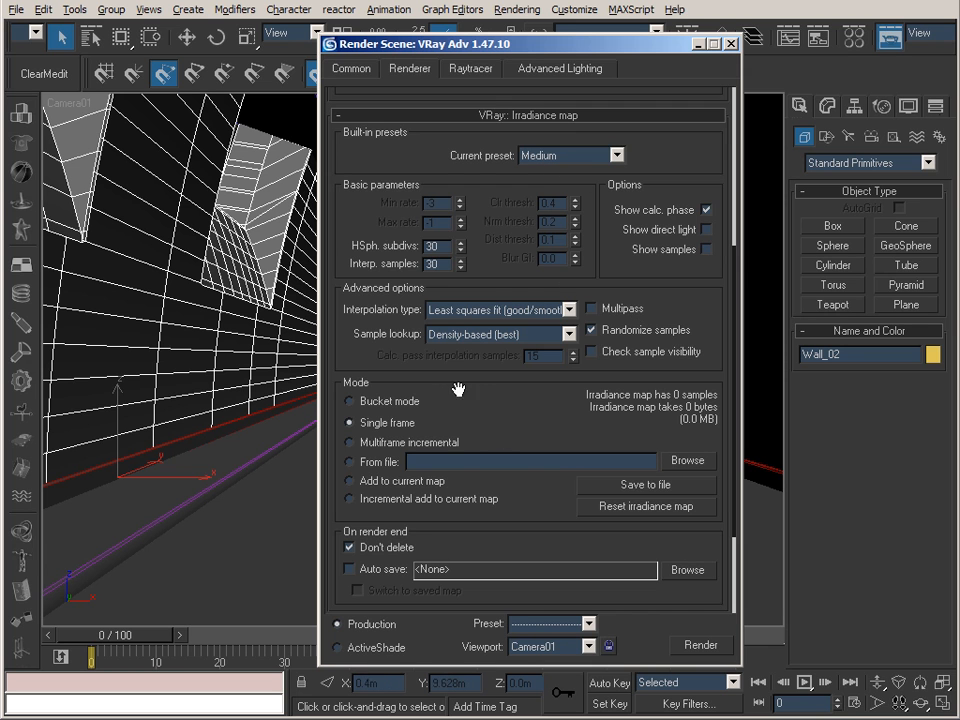
pyautogui.scroll(-1, 496, 297)
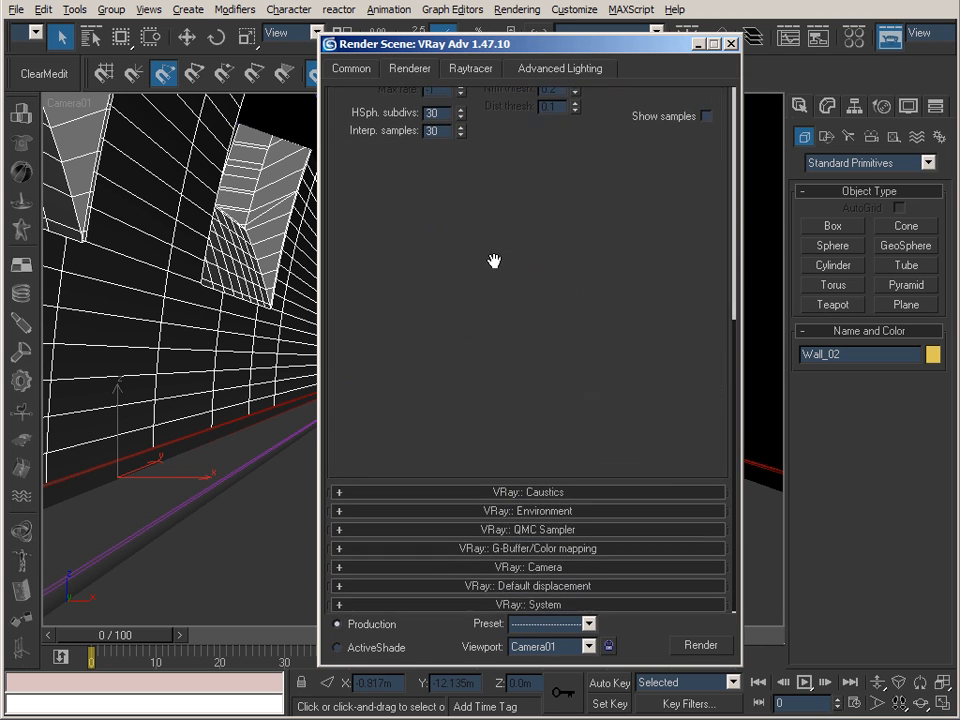
pyautogui.click(524, 508)
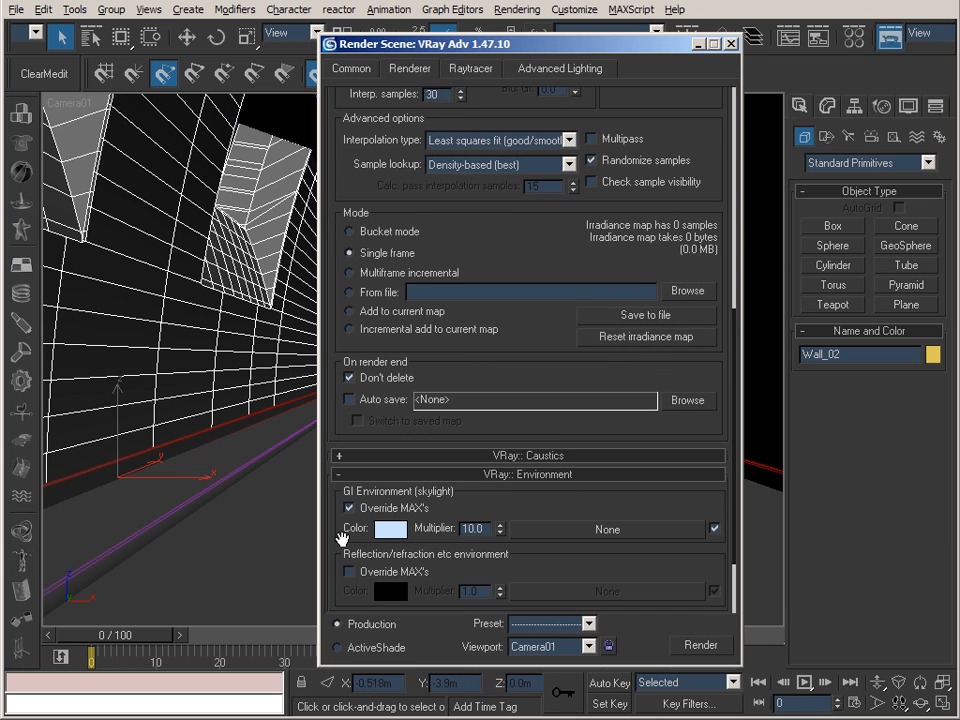
pyautogui.moveTo(335, 533); pyautogui.dragTo(349, 375)
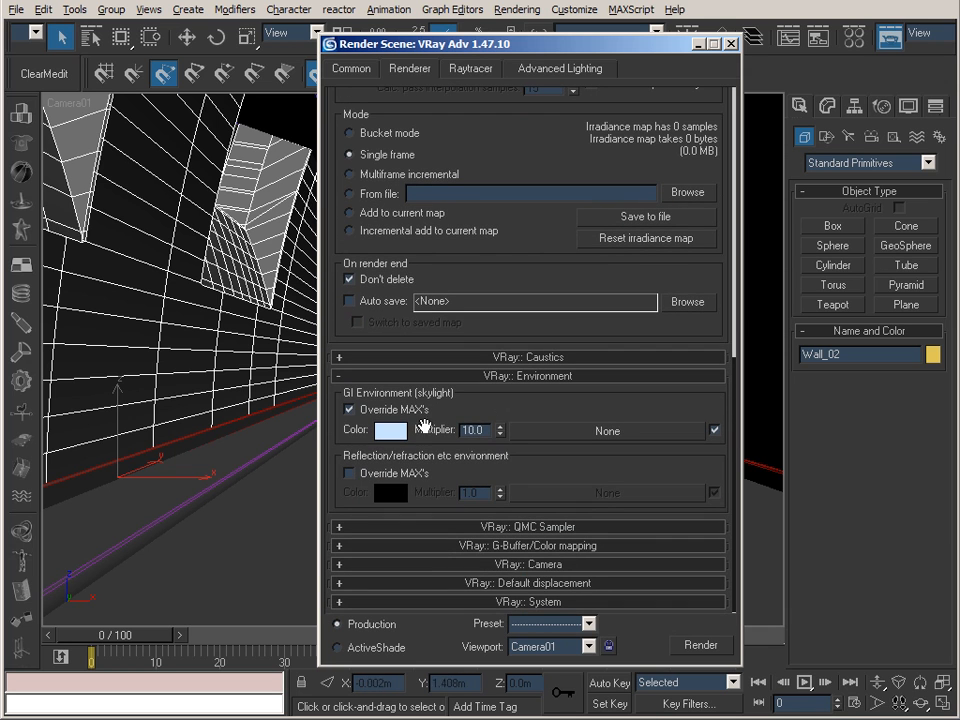
pyautogui.click(386, 436)
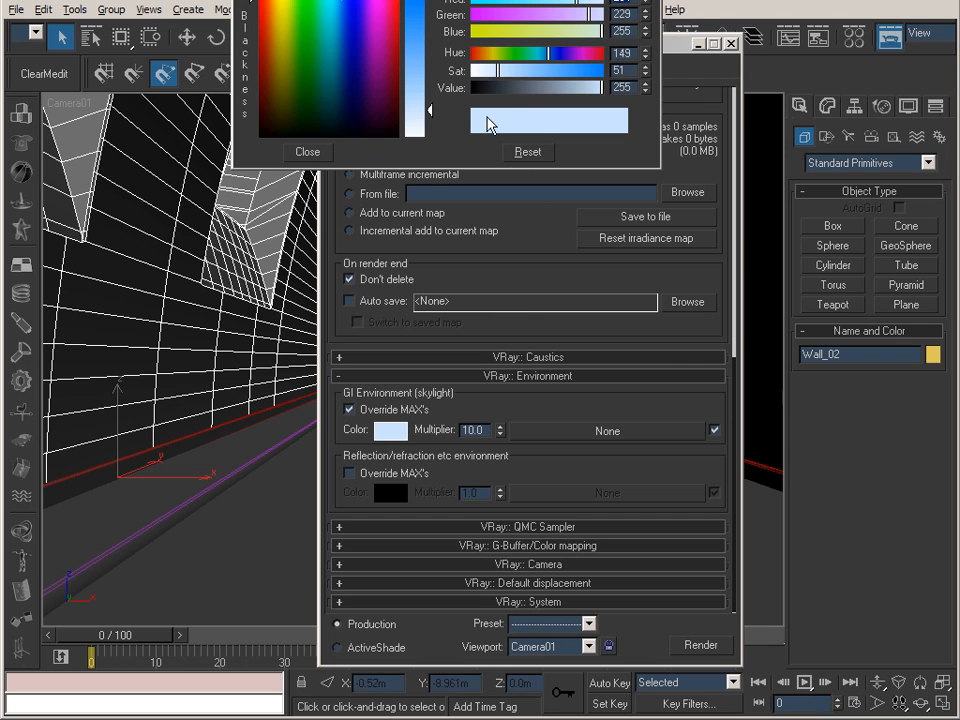
pyautogui.click(307, 151)
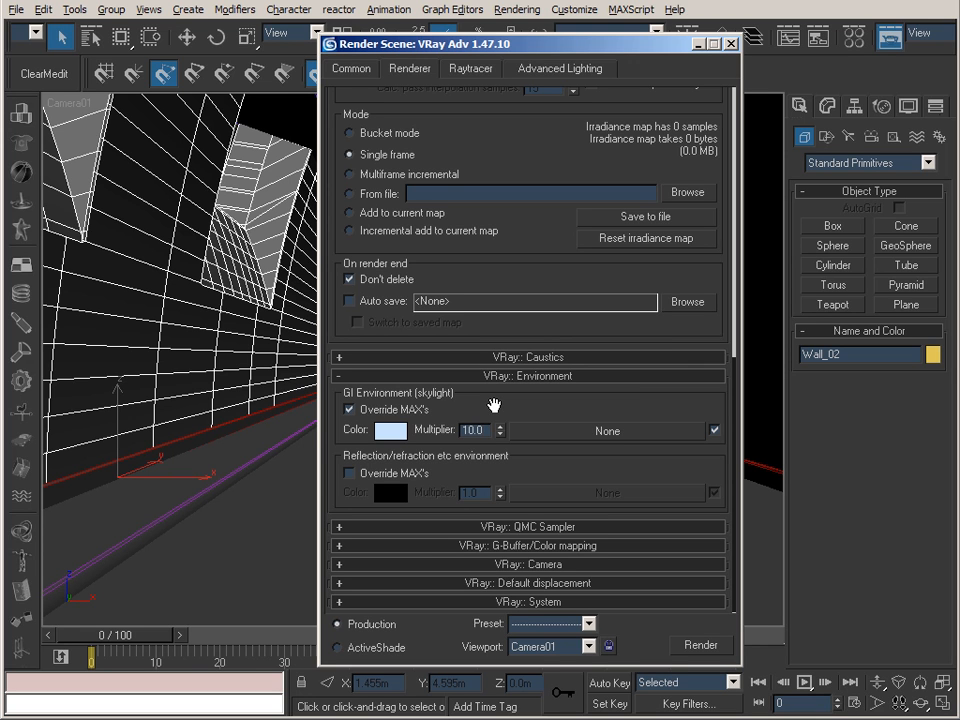
pyautogui.doubleClick(483, 430)
pyautogui.click(485, 430)
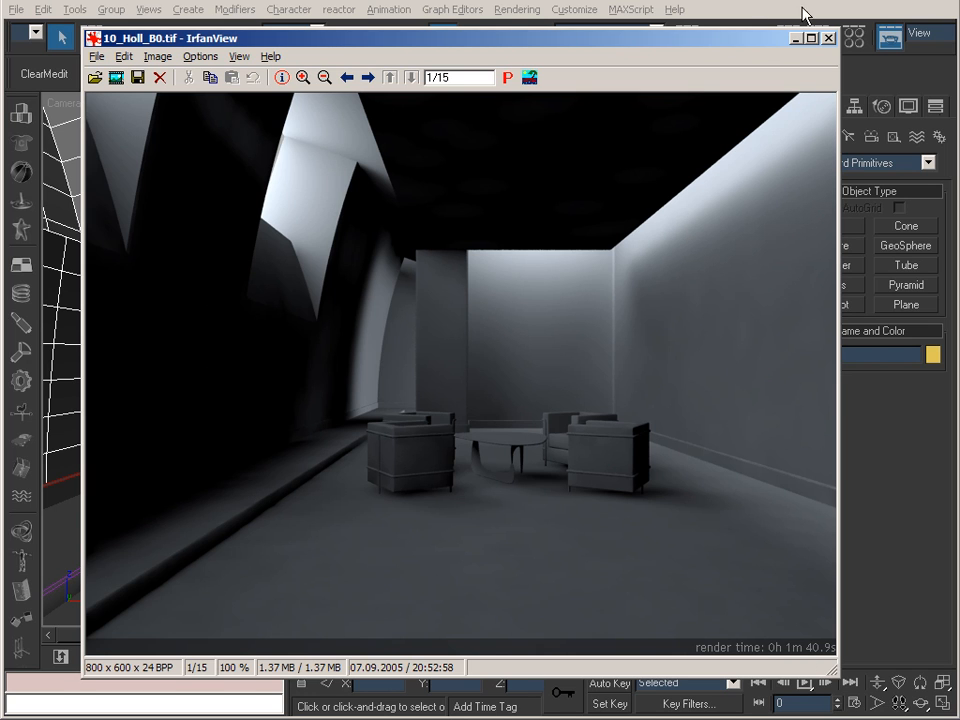
# - Set the secondary bounces GI engine to Quasi-Monte Carlo with 1 secondary bounce
pyautogui.click(796, 39)
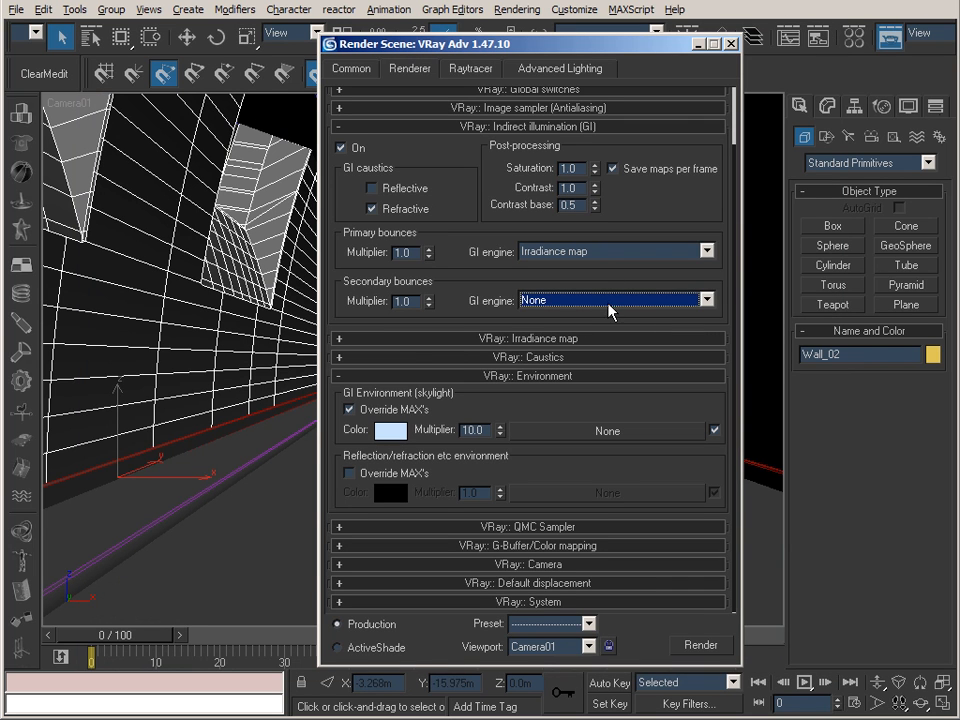
pyautogui.click(608, 300)
pyautogui.click(604, 341)
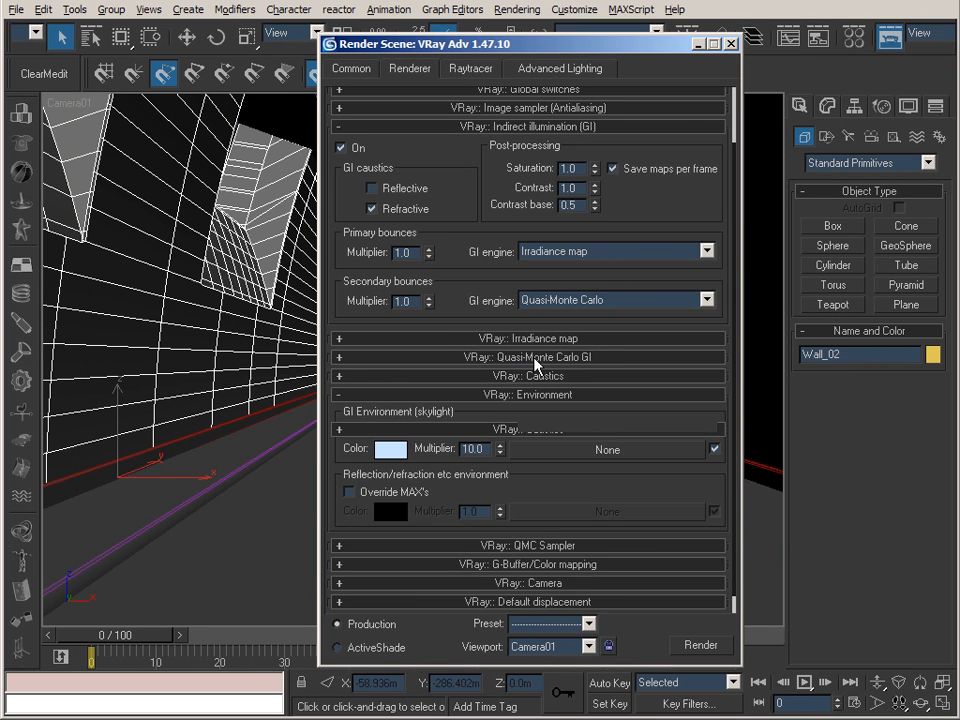
pyautogui.click(531, 357)
pyautogui.moveTo(557, 380); pyautogui.dragTo(520, 386)
pyautogui.write('1')
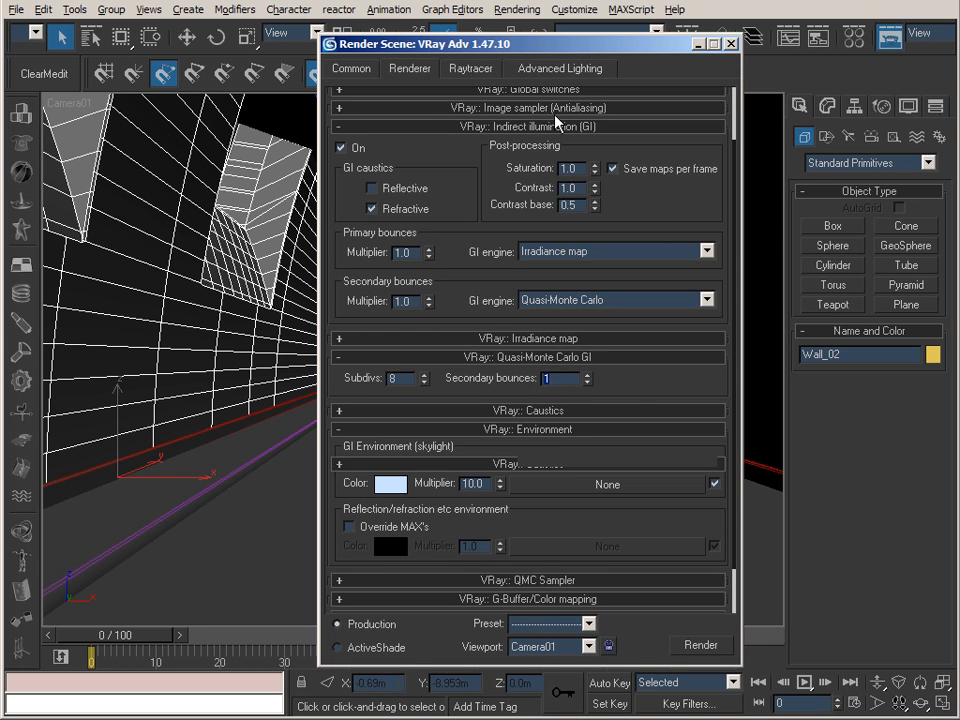
# - Compare the renders 10_Holl_B0.tif and 15_Holl_B1.tif in IrfanView, and return to the render settings
pyautogui.moveTo(567, 52); pyautogui.dragTo(537, 47)
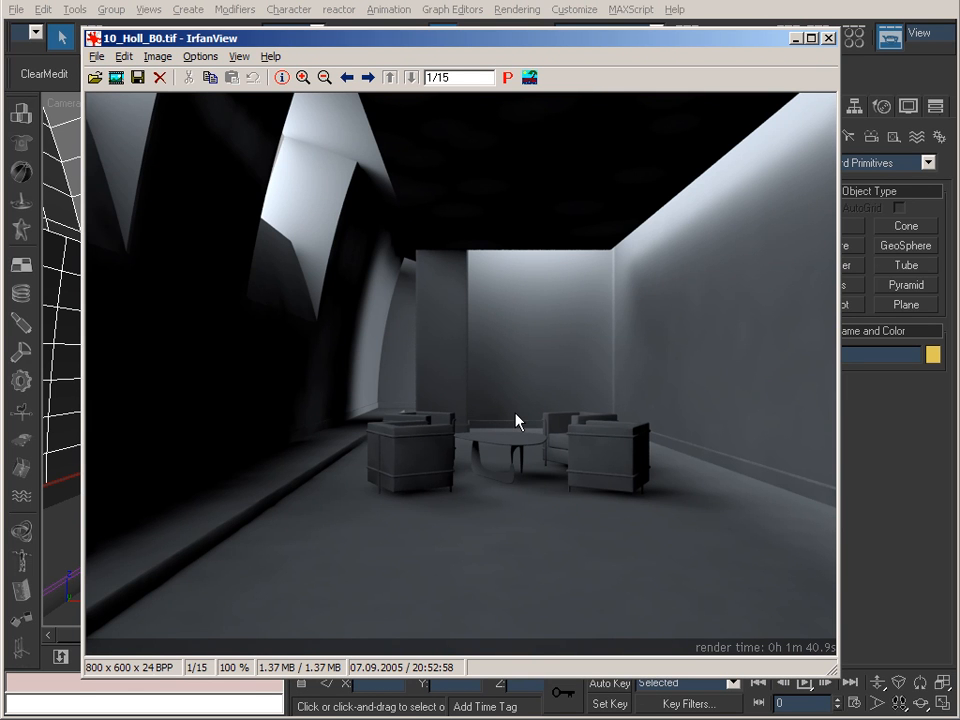
pyautogui.press('space')
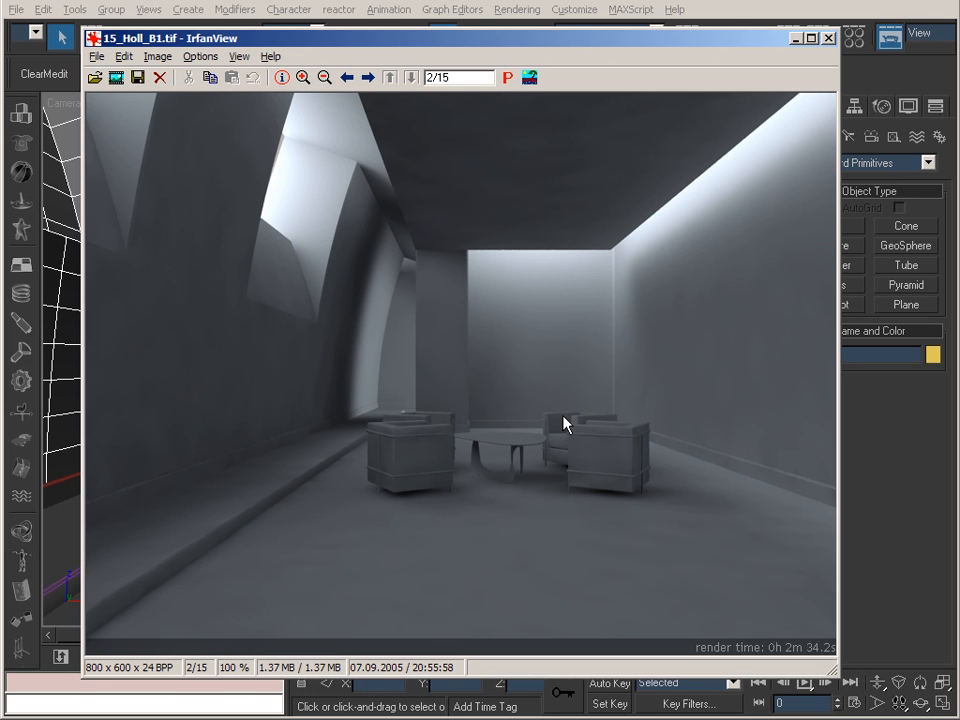
pyautogui.click(796, 38)
# - Set the number of secondary bounces for Quasi-Monte Carlo GI to 3
pyautogui.moveTo(533, 372); pyautogui.dragTo(481, 384)
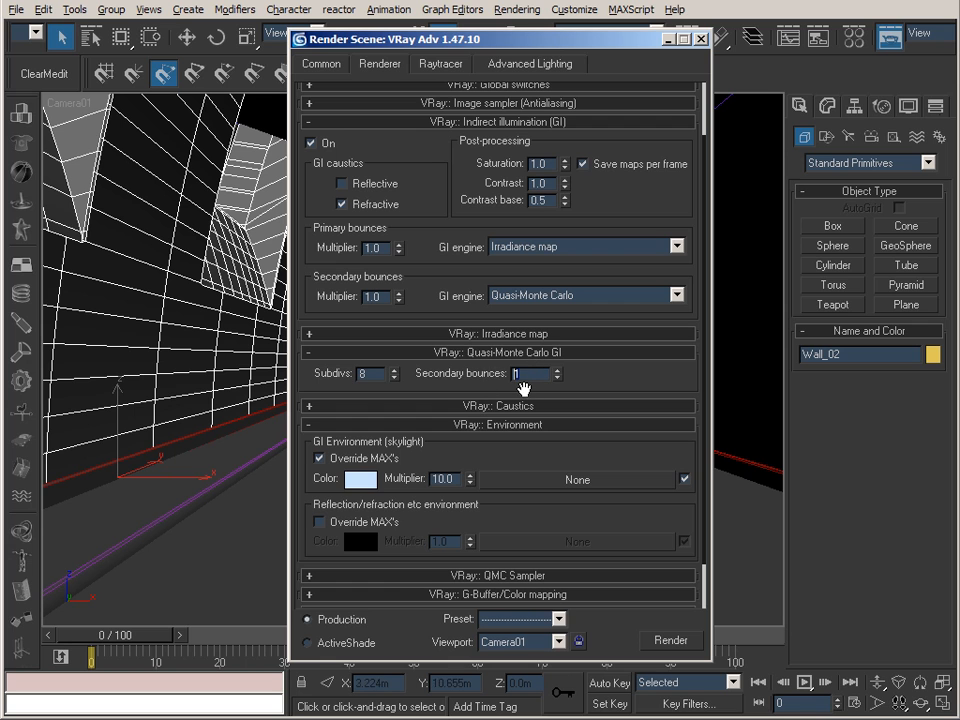
pyautogui.write('3')
pyautogui.click(382, 373)
# - Switch to IrfanView and compare the render 20_Holl_B3.tif with 15_Holl_B1.tif
pyautogui.hotkey('alt', 'Tab')
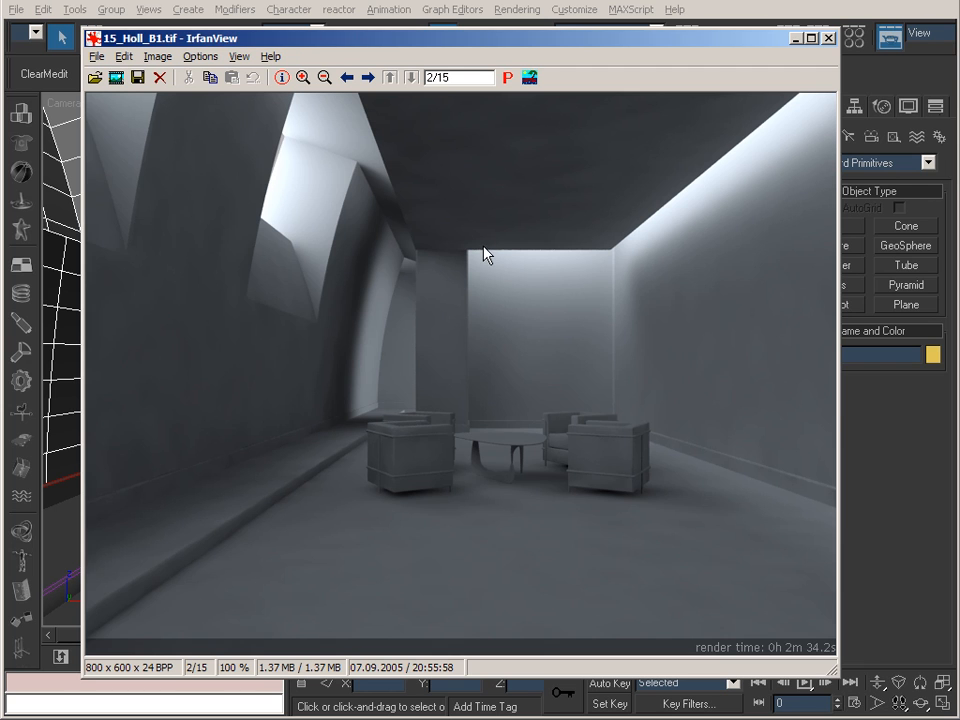
pyautogui.press('space')
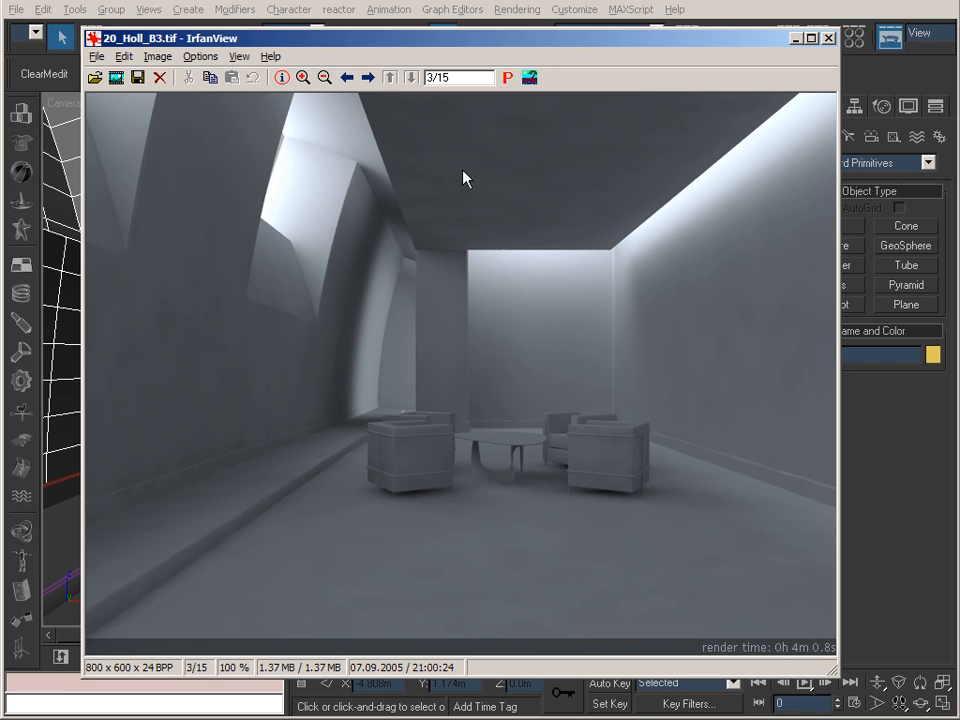
pyautogui.scroll(1, 540, 426)
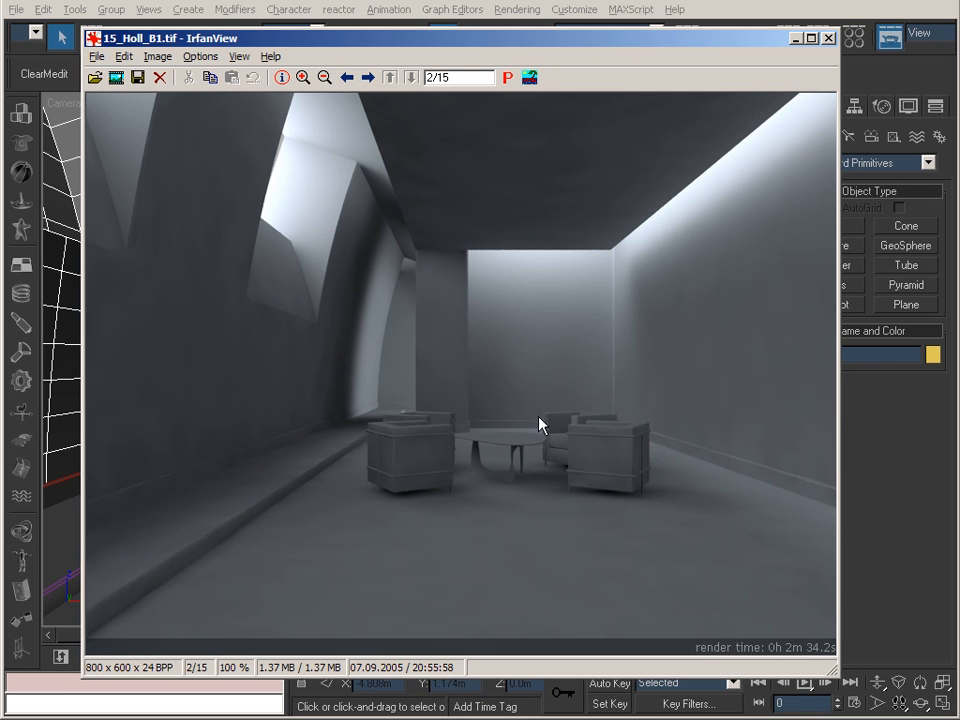
# - Return from the 20_Holl_B3.tif render to the render settings and set the Quasi-Monte Carlo GI secondary bounces to 5
pyautogui.scroll(-1, 532, 422)
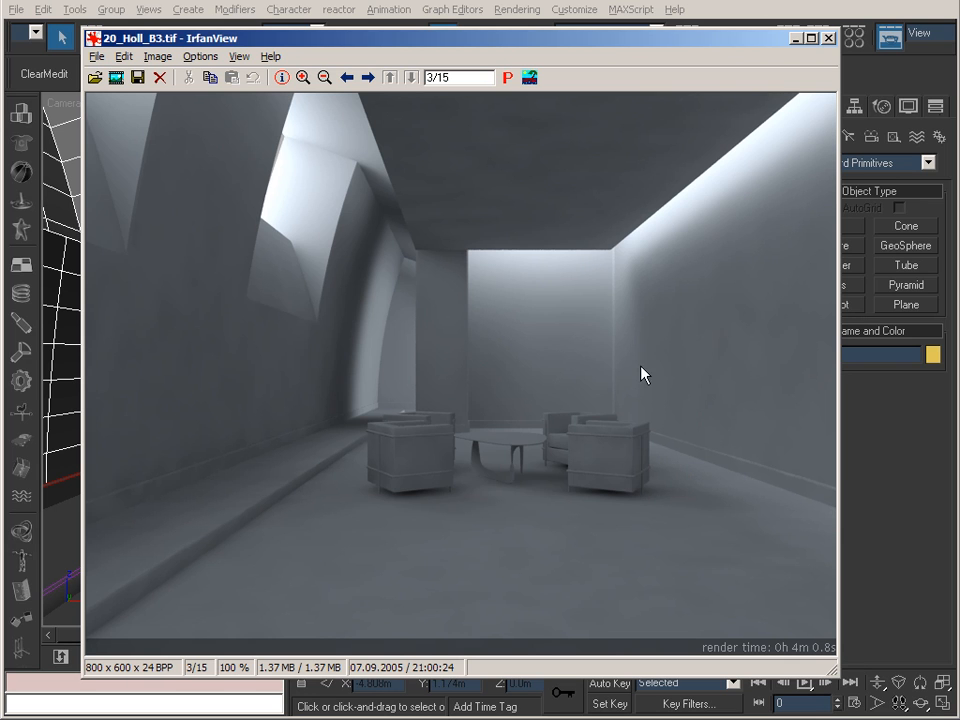
pyautogui.click(828, 38)
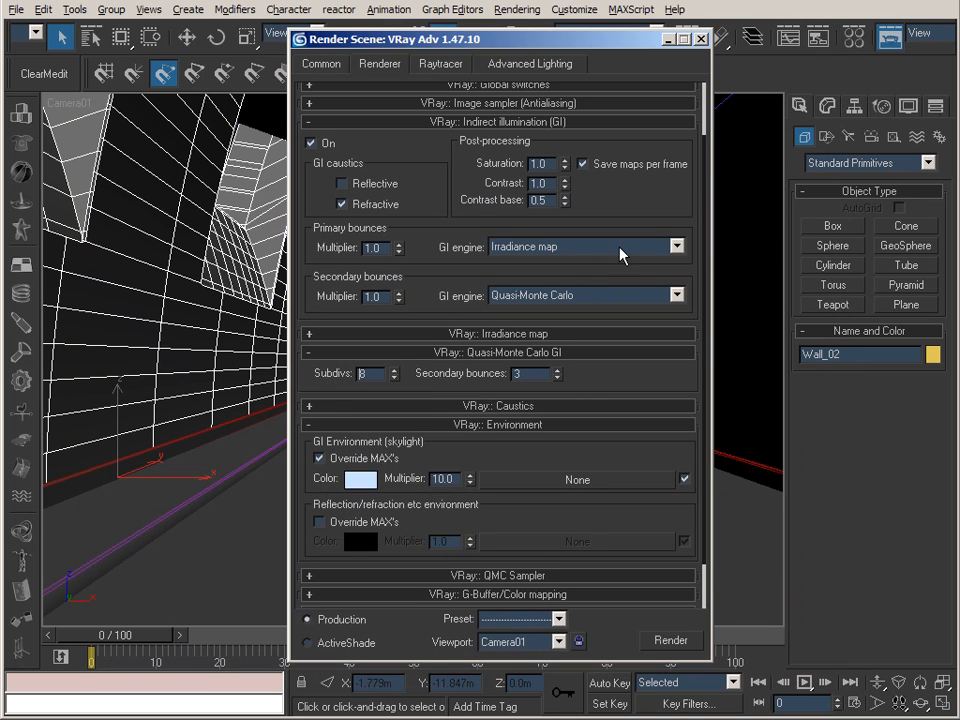
pyautogui.doubleClick(520, 373)
pyautogui.write('5')
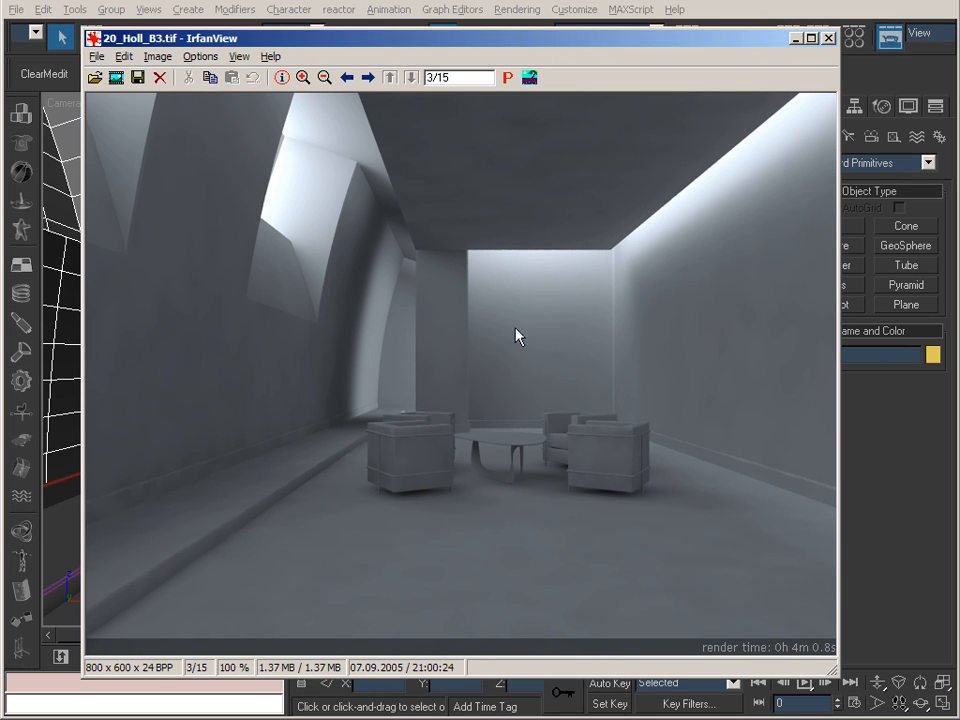
# - Compare the renders 25_Holl_B5.tif and 20_Holl_B3.tif in IrfanView, and return to the render settings
pyautogui.scroll(-1, 508, 379)
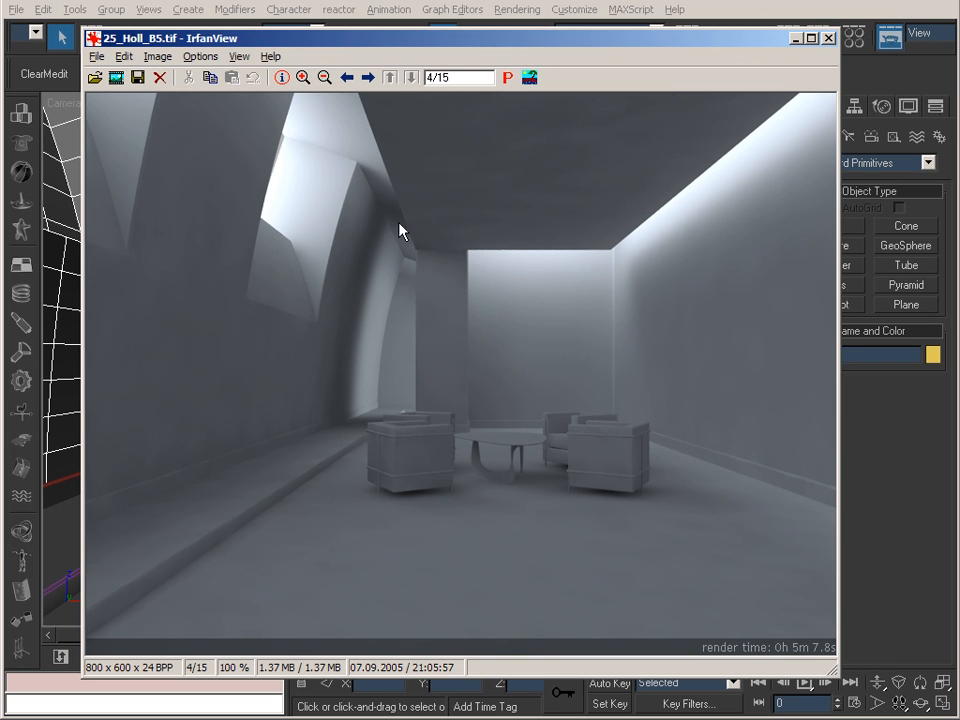
pyautogui.scroll(1, 467, 376)
pyautogui.scroll(-1, 467, 376)
pyautogui.scroll(1, 467, 376)
pyautogui.scroll(-1, 467, 376)
pyautogui.press('Left')
pyautogui.press('Right')
pyautogui.press('Left')
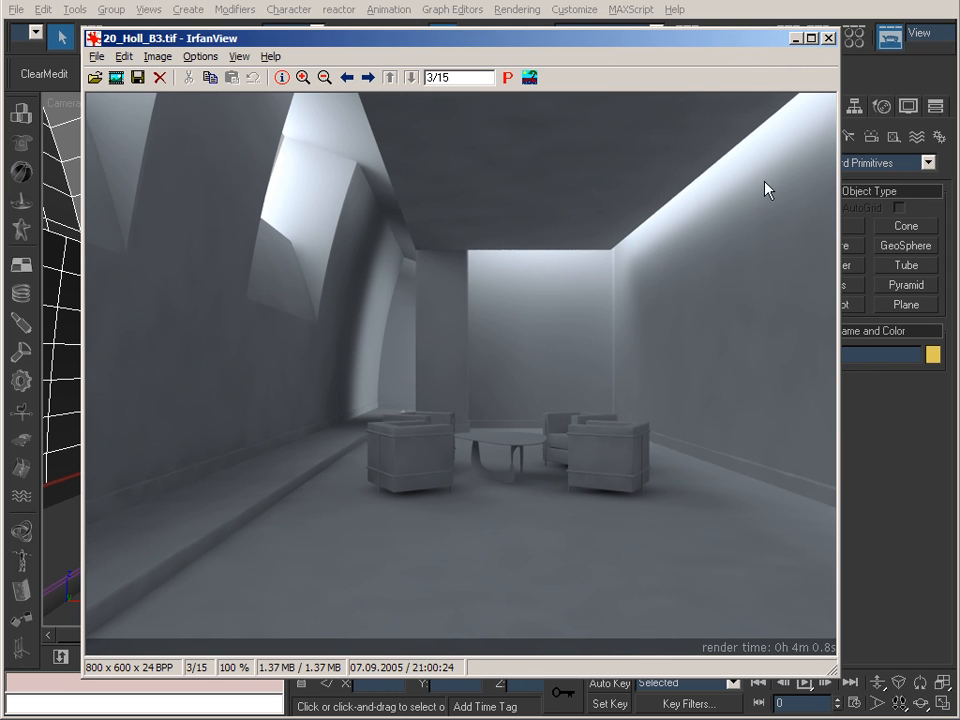
pyautogui.click(796, 39)
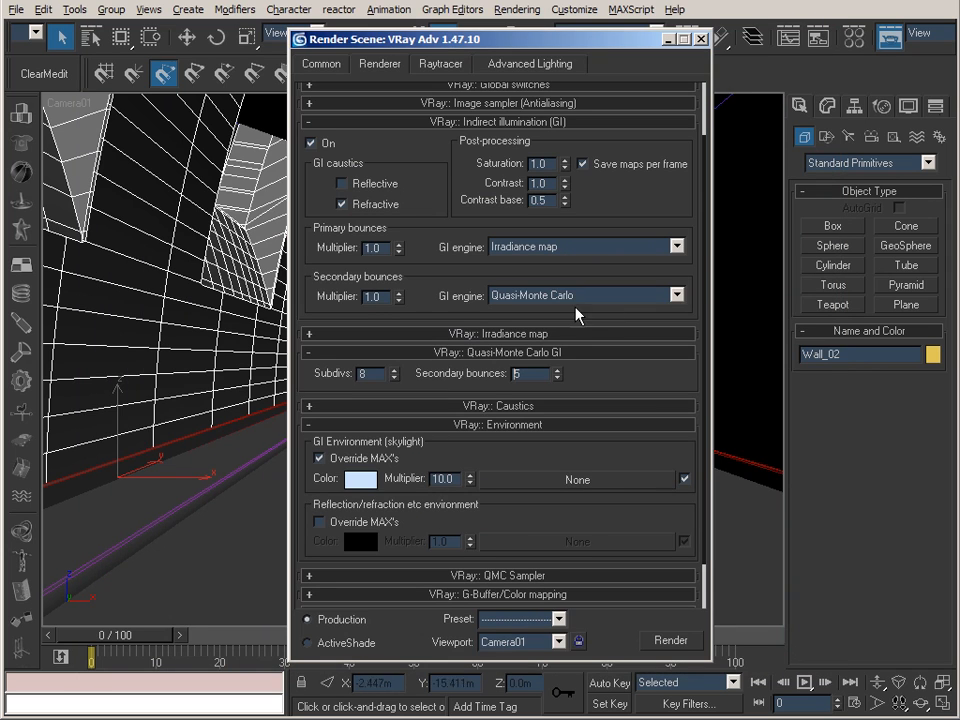
# - Set the Quasi-Monte Carlo GI secondary bounces to 3
pyautogui.doubleClick(520, 373)
pyautogui.write('3')
pyautogui.press('F9')
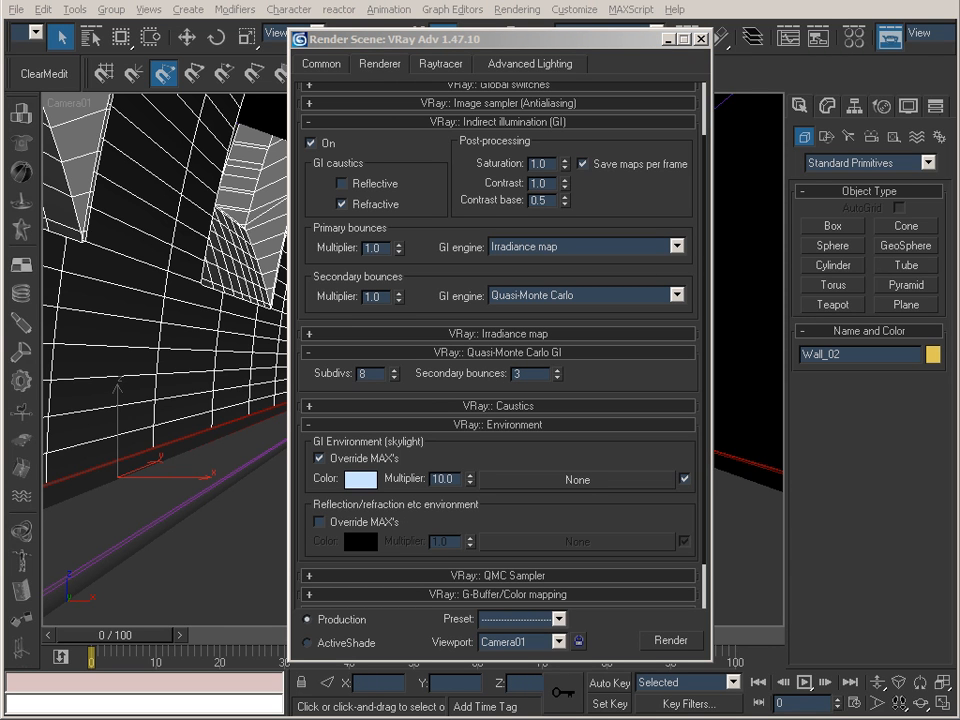
# - Assign the VRayHDRI map from the Material Editor as the GI Environment (skylight) map
pyautogui.click(853, 38)
pyautogui.moveTo(540, 45); pyautogui.dragTo(680, 40)
pyautogui.click(124, 82)
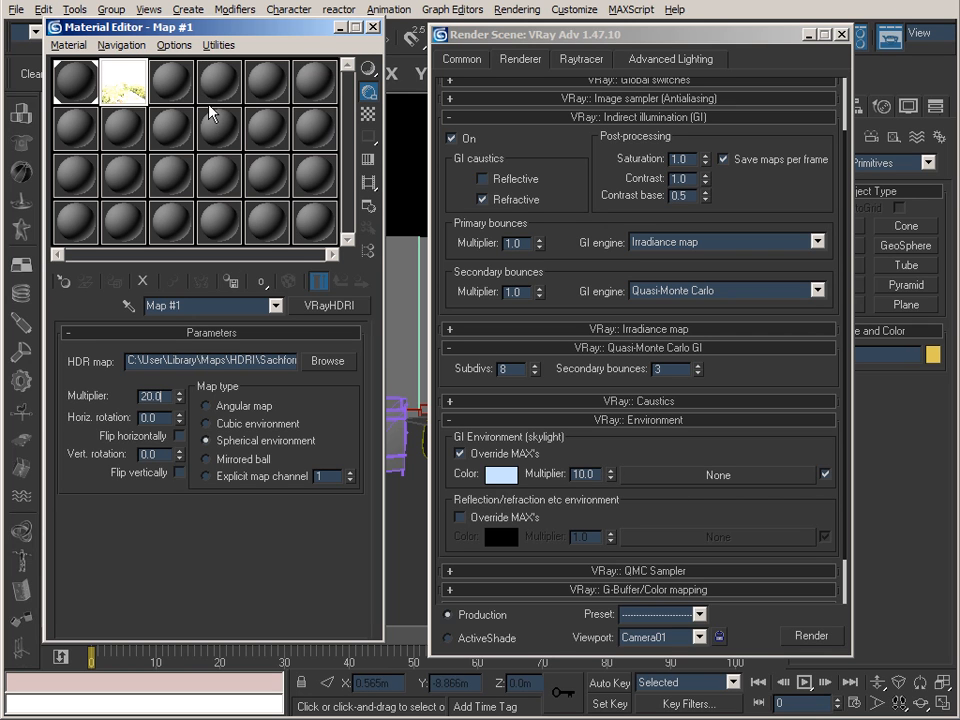
pyautogui.moveTo(113, 88); pyautogui.dragTo(708, 484)
pyautogui.click(604, 400)
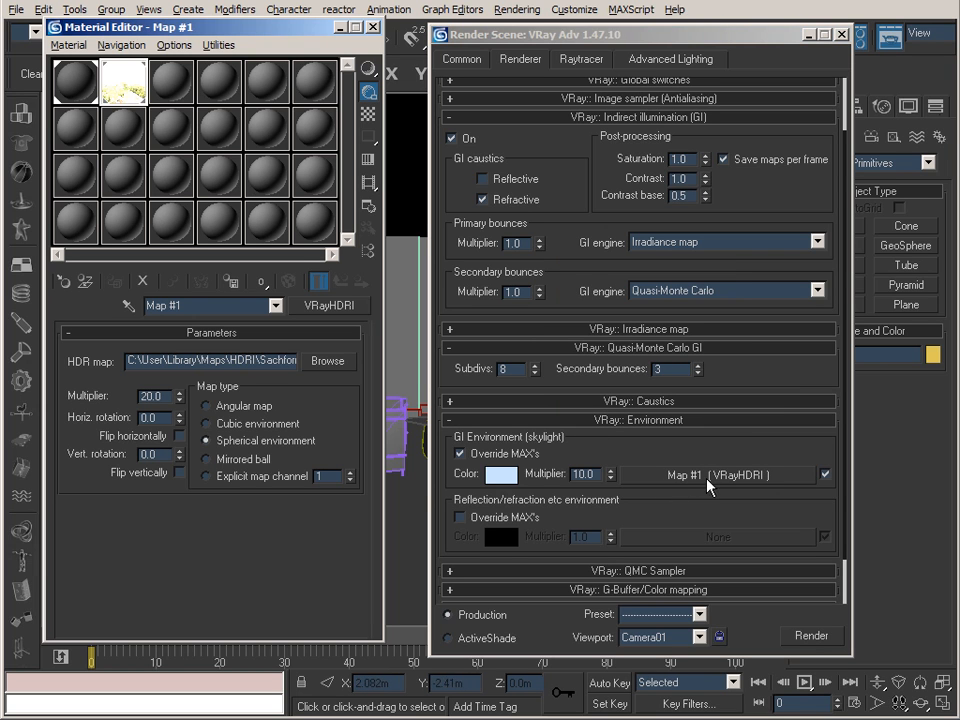
# - Open an enlarged preview of the VRayHDRI map and set its multiplier to 1.0
pyautogui.doubleClick(133, 81)
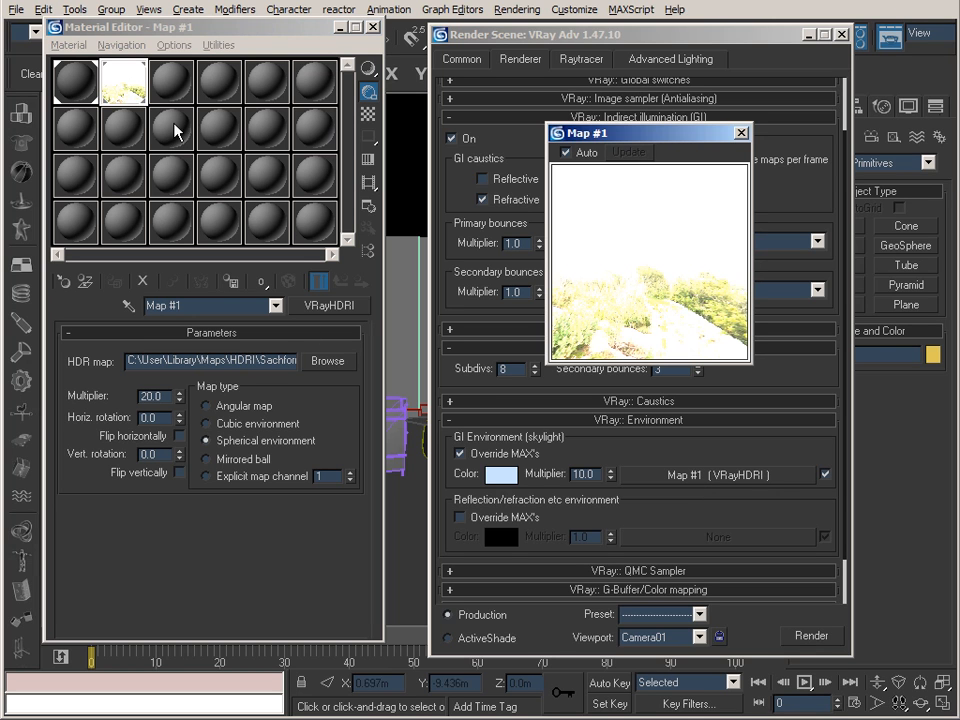
pyautogui.click(86, 416)
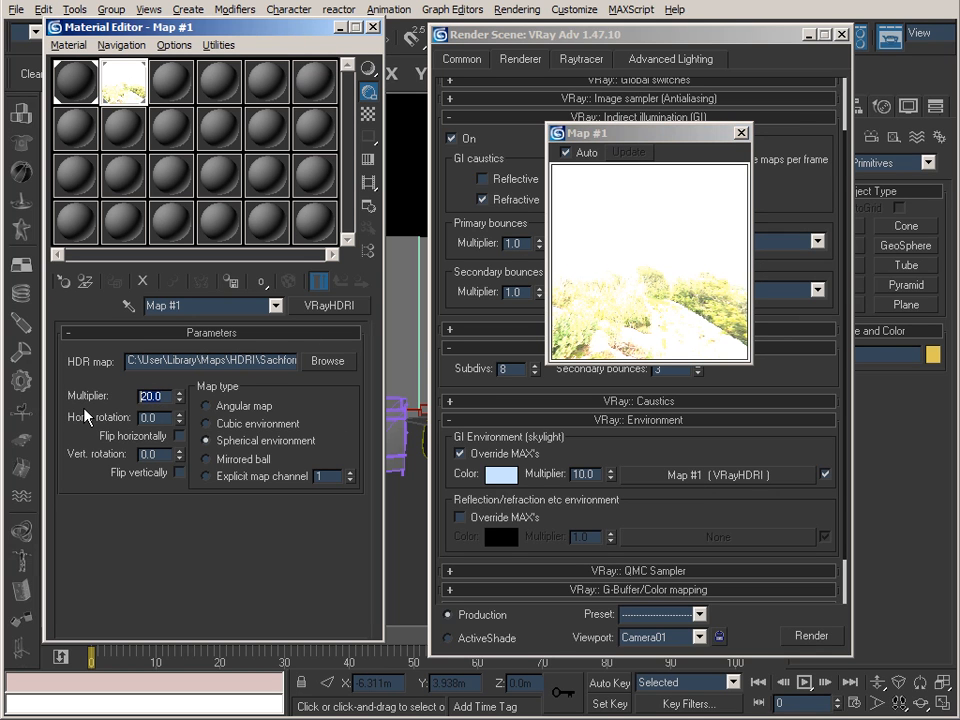
pyautogui.write('1.0')
pyautogui.press('Return')
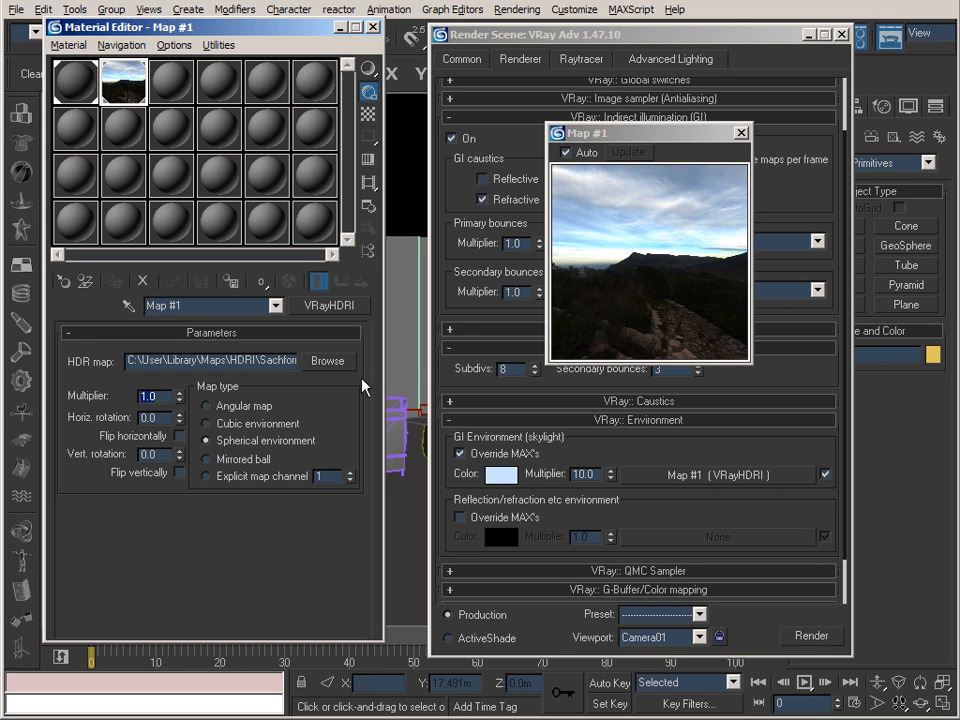
# - Try horizontal rotations of 90 and 180 on the VRayHDRI map, and set the rotation back to 0
pyautogui.click(166, 456)
pyautogui.doubleClick(163, 419)
pyautogui.write('90')
pyautogui.press('Return')
pyautogui.write('180')
pyautogui.press('Return')
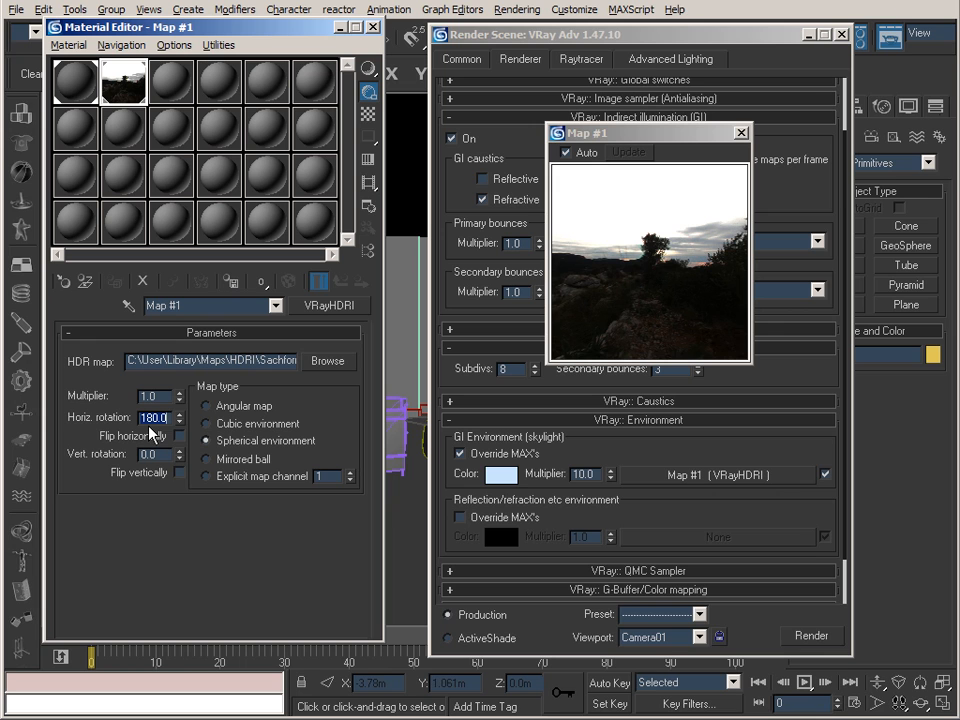
pyautogui.write('0')
pyautogui.press('Return')
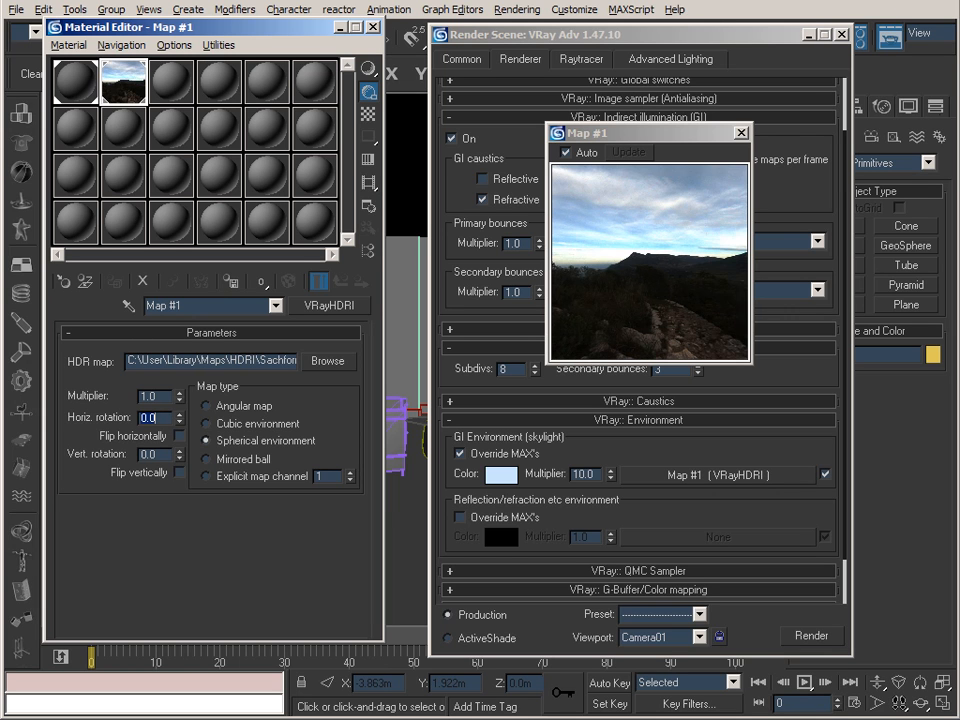
# - Set the VRayHDRI map's multiplier to 20, close its preview and put the Material Editor away
pyautogui.doubleClick(160, 396)
pyautogui.write('20')
pyautogui.press('Return')
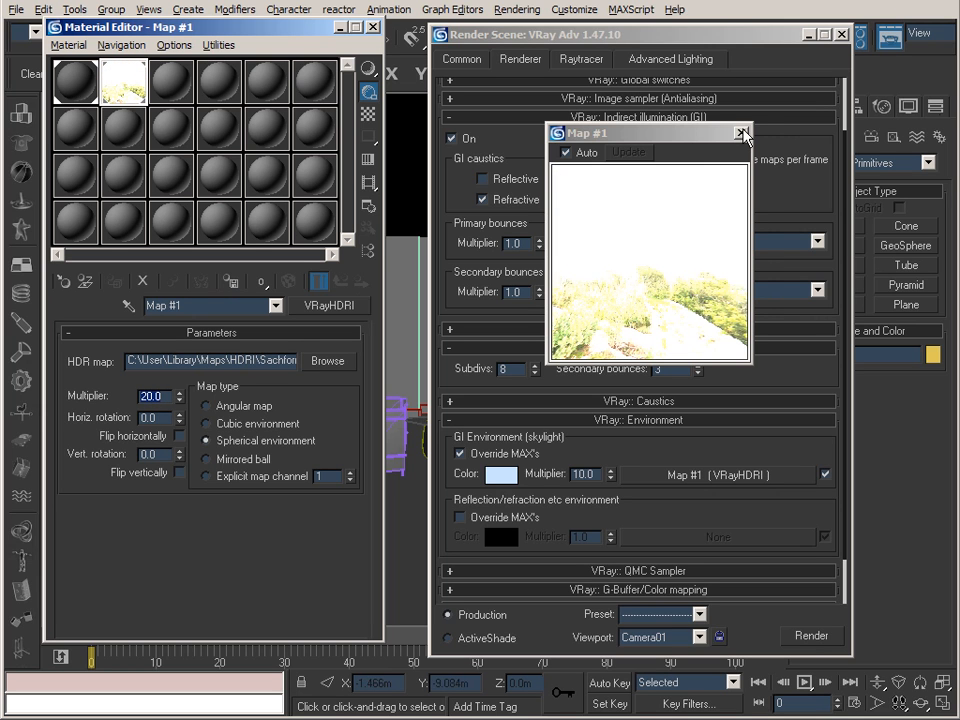
pyautogui.click(741, 132)
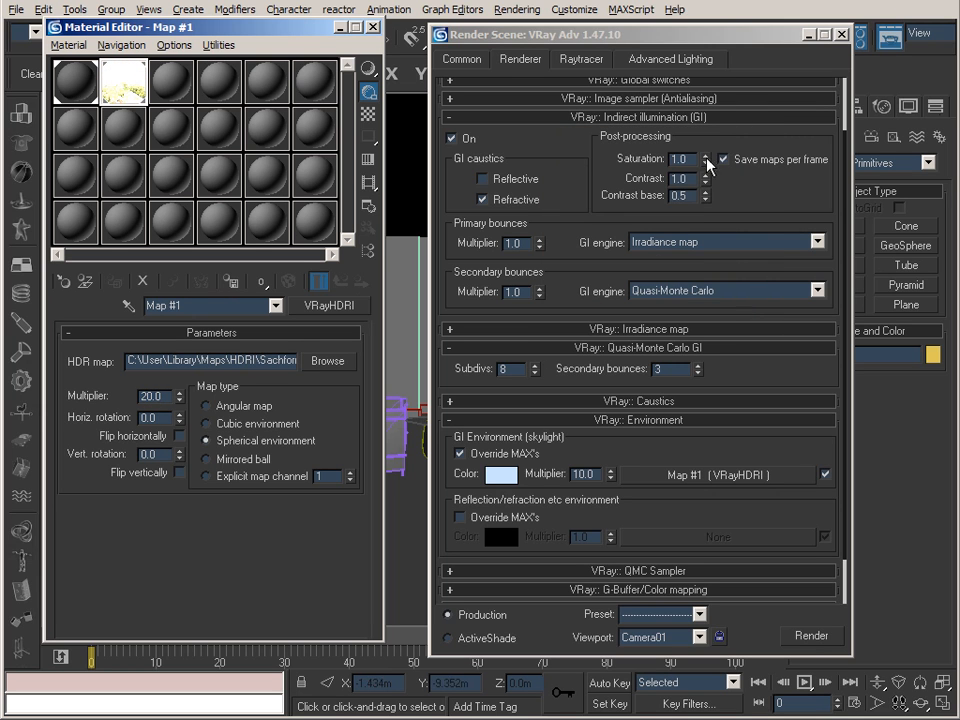
pyautogui.click(340, 27)
pyautogui.moveTo(519, 33); pyautogui.dragTo(328, 32)
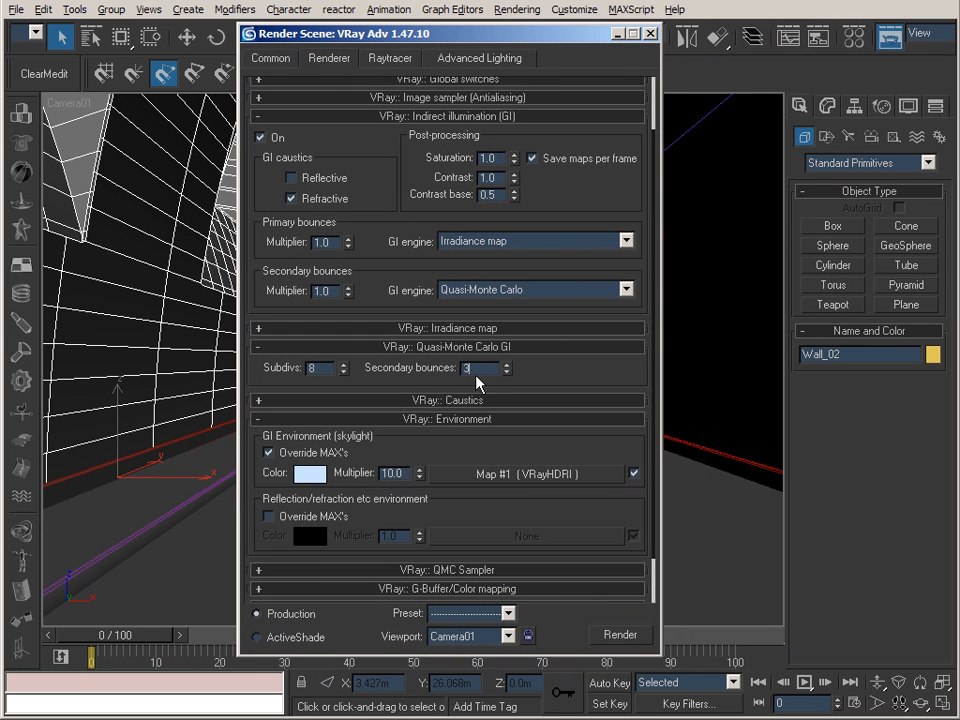
# - Compare the renders 25_Holl_B5.tif and 30_Holl_B3_HDRI.tif in IrfanView, and return to the 3ds Max scene with the render settings closed
pyautogui.click(467, 368)
pyautogui.hotkey('alt', 'Tab')
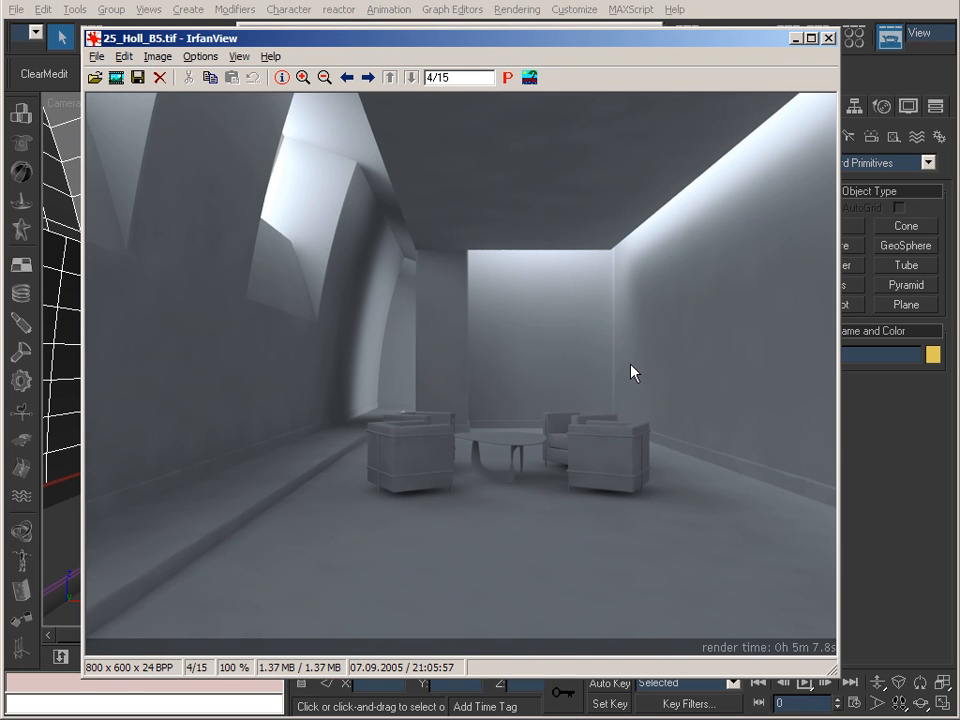
pyautogui.press('space')
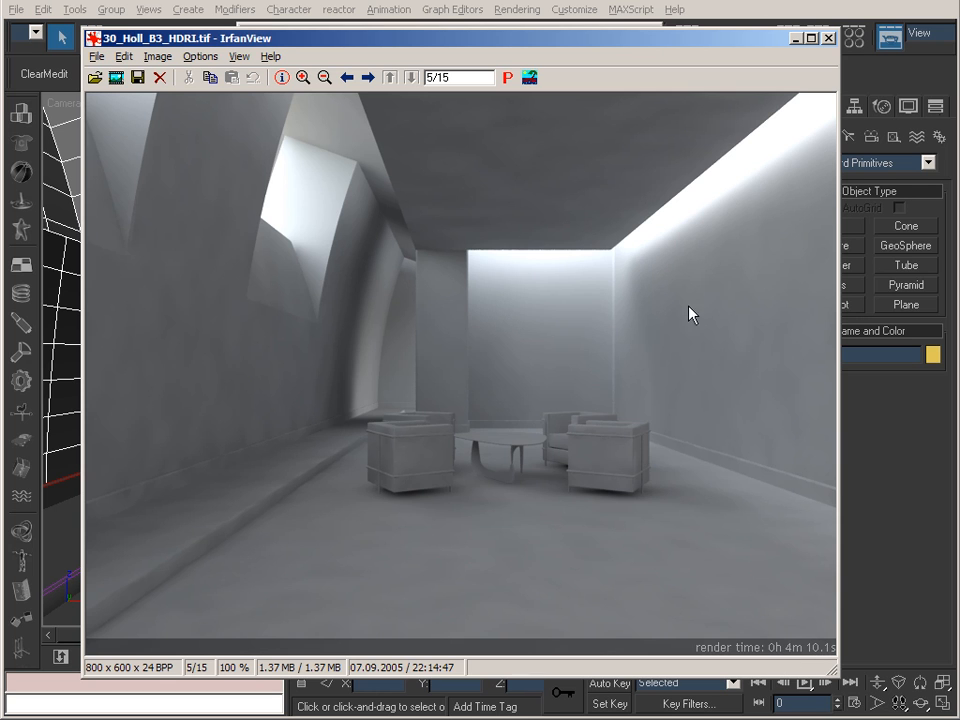
pyautogui.press('BackSpace')
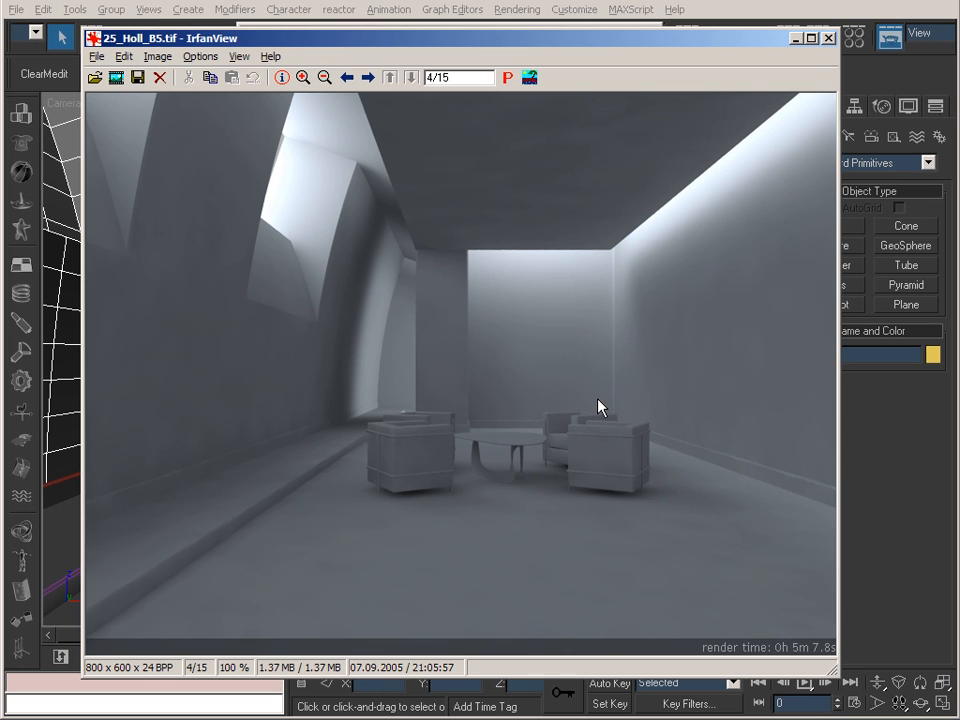
pyautogui.press('space')
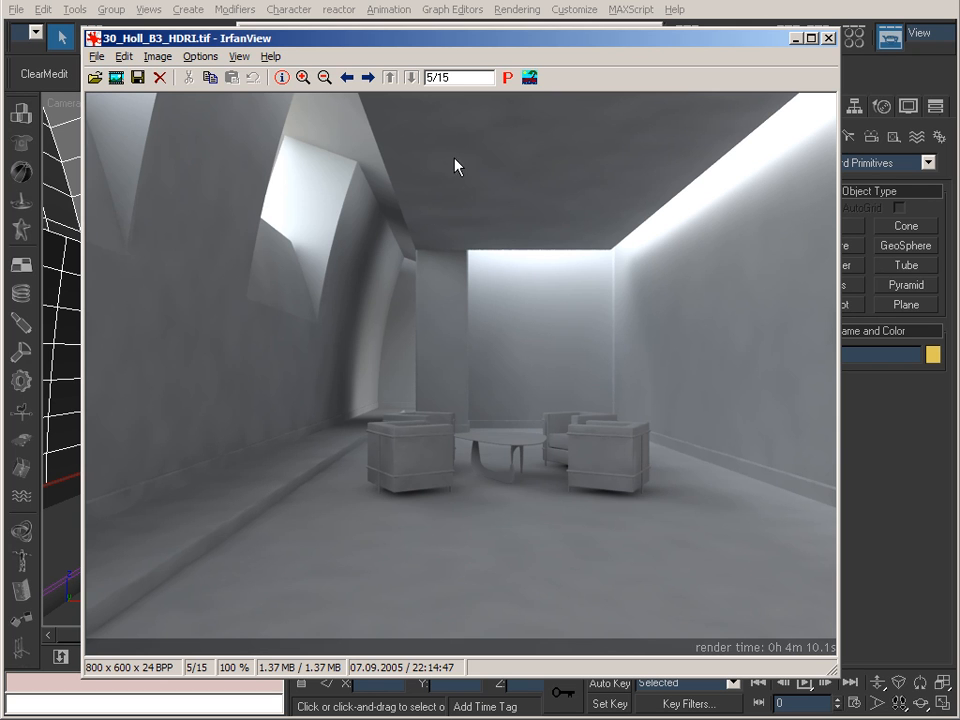
pyautogui.click(797, 40)
pyautogui.click(655, 32)
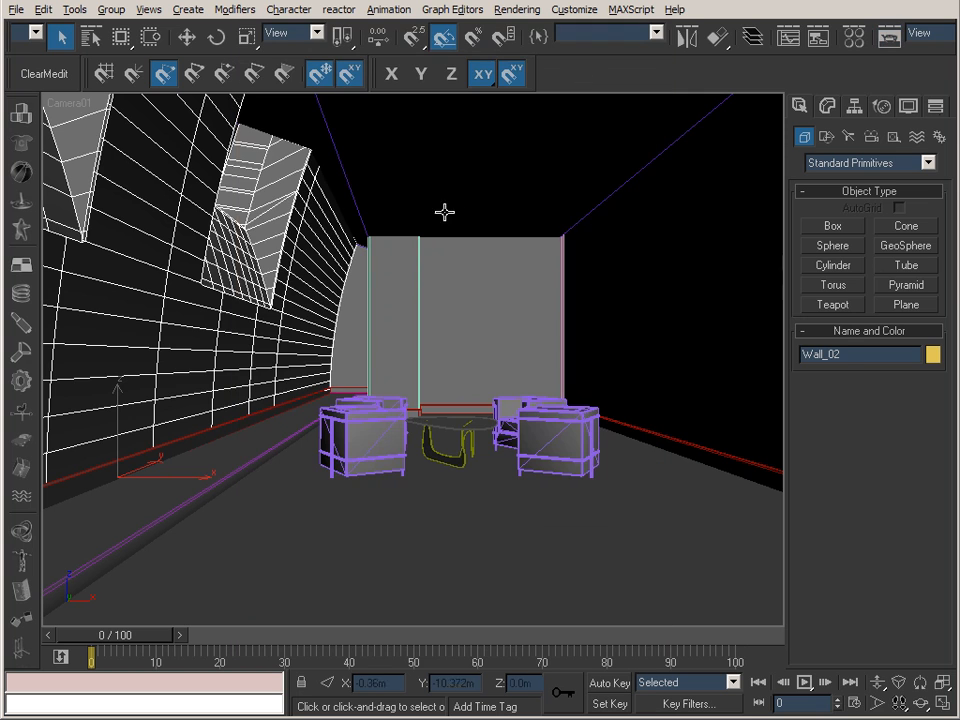
# - Select the ceiling and rename the first VRayMtl in the Material Editor's second sample row as red
pyautogui.click(446, 163)
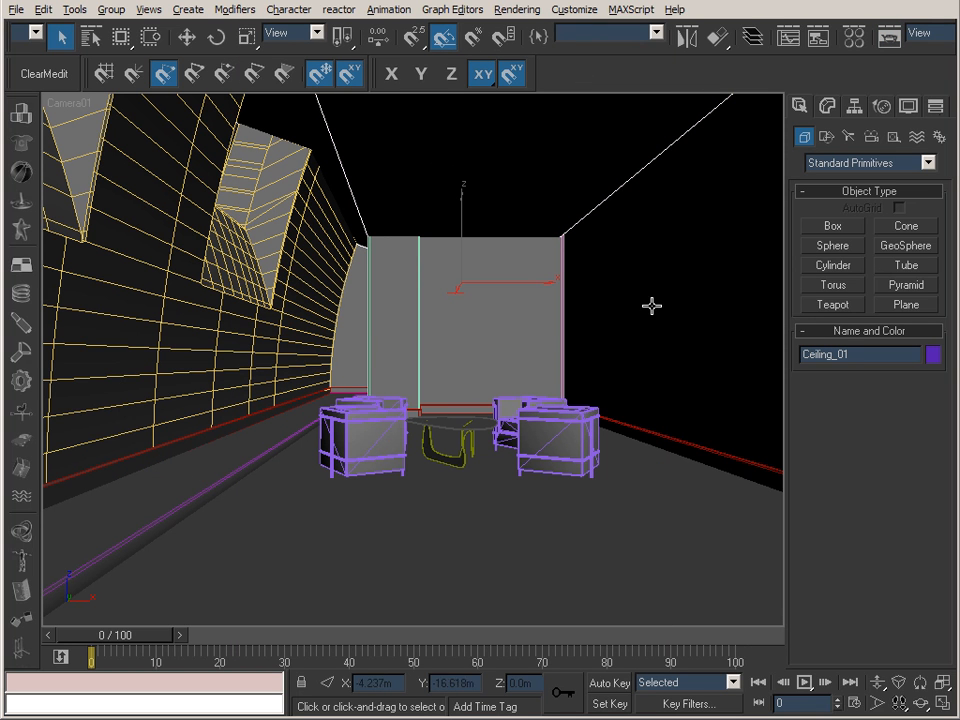
pyautogui.click(853, 37)
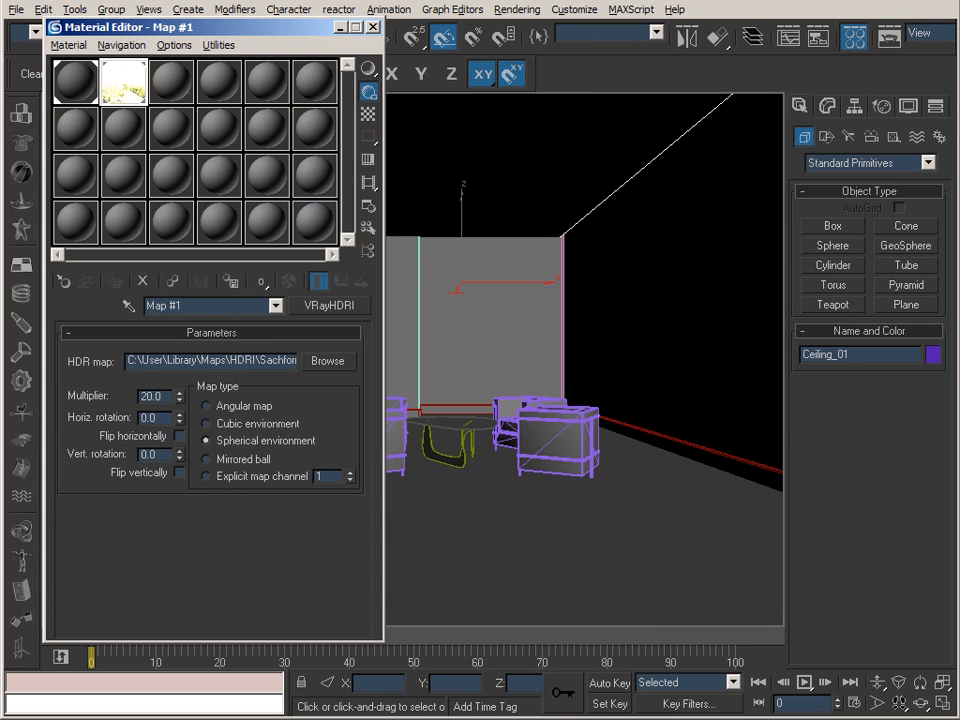
pyautogui.click(76, 84)
pyautogui.click(78, 130)
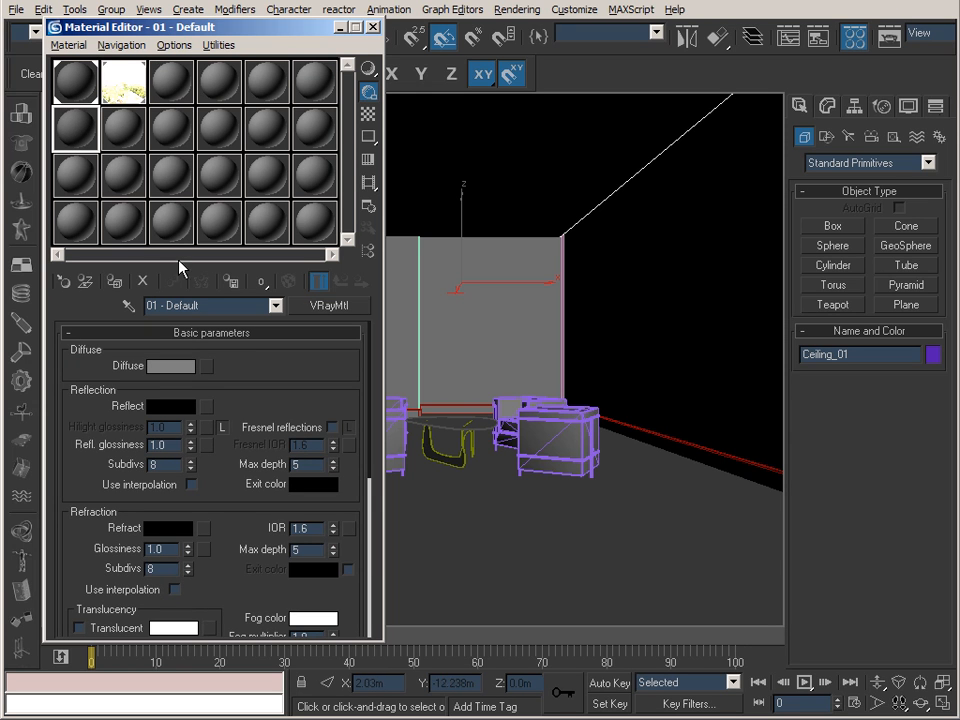
pyautogui.click(211, 310)
pyautogui.write('red')
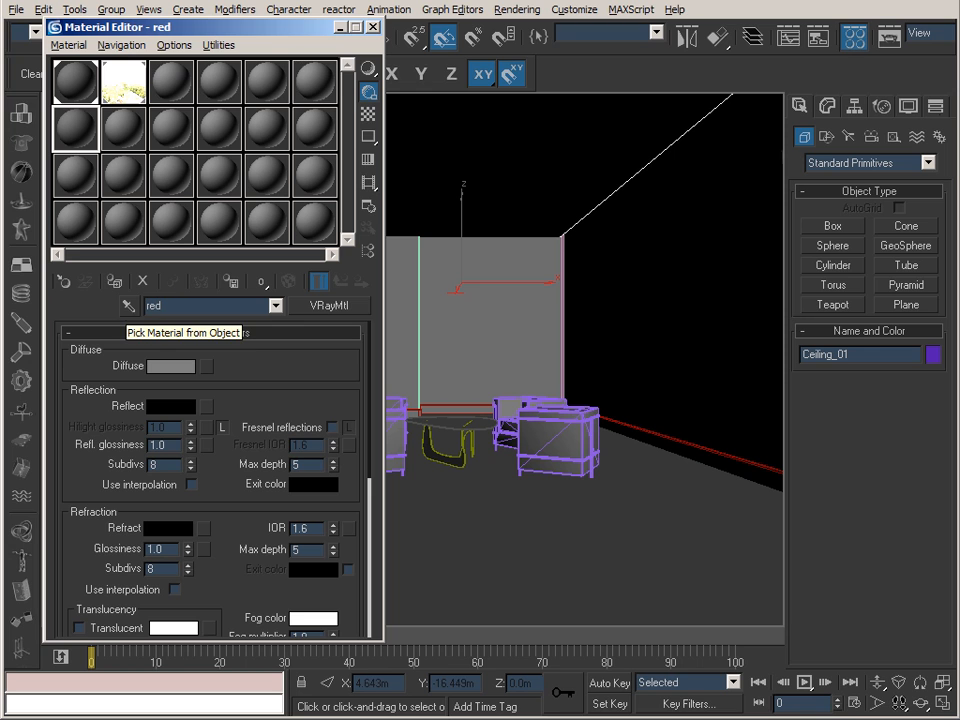
# - Raise the red material's diffuse colour saturation to 255 and assign the material to the selected ceiling
pyautogui.click(176, 367)
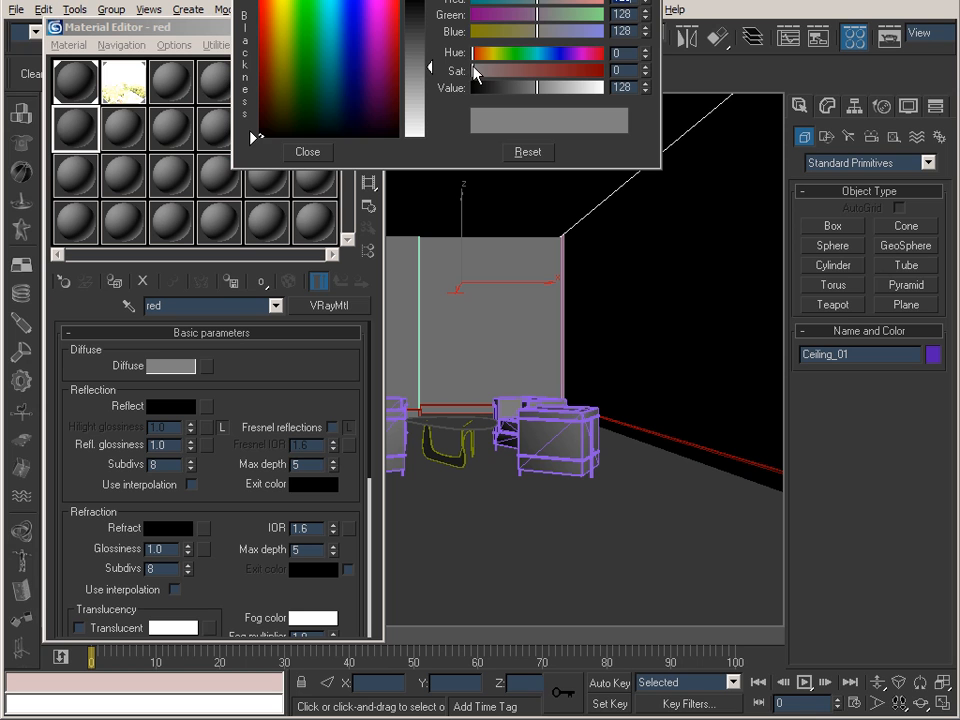
pyautogui.moveTo(475, 75); pyautogui.dragTo(612, 95)
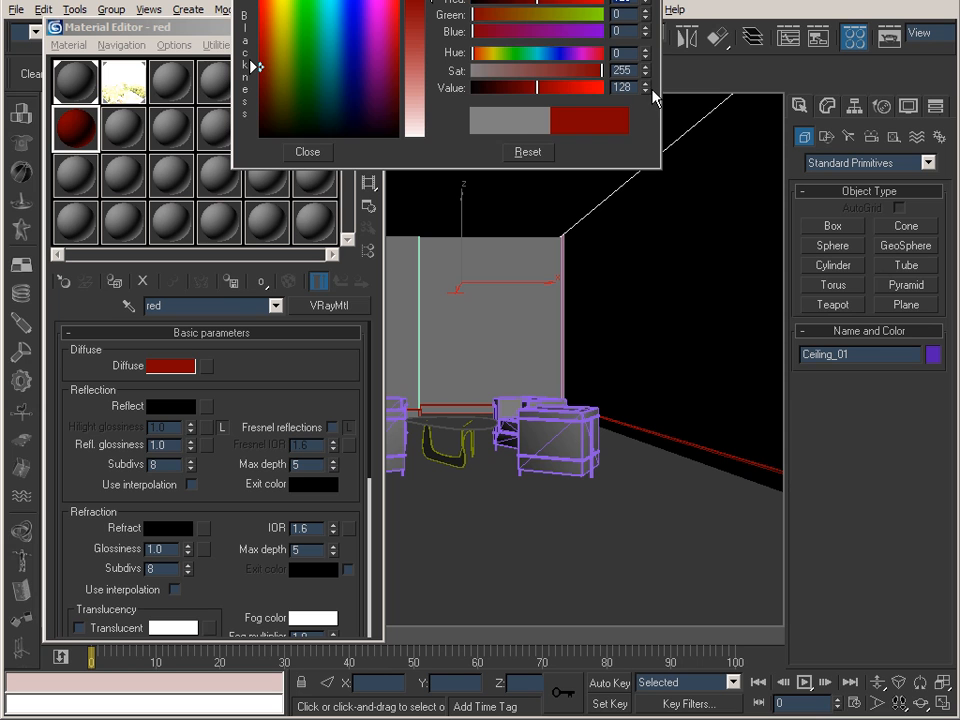
pyautogui.click(303, 152)
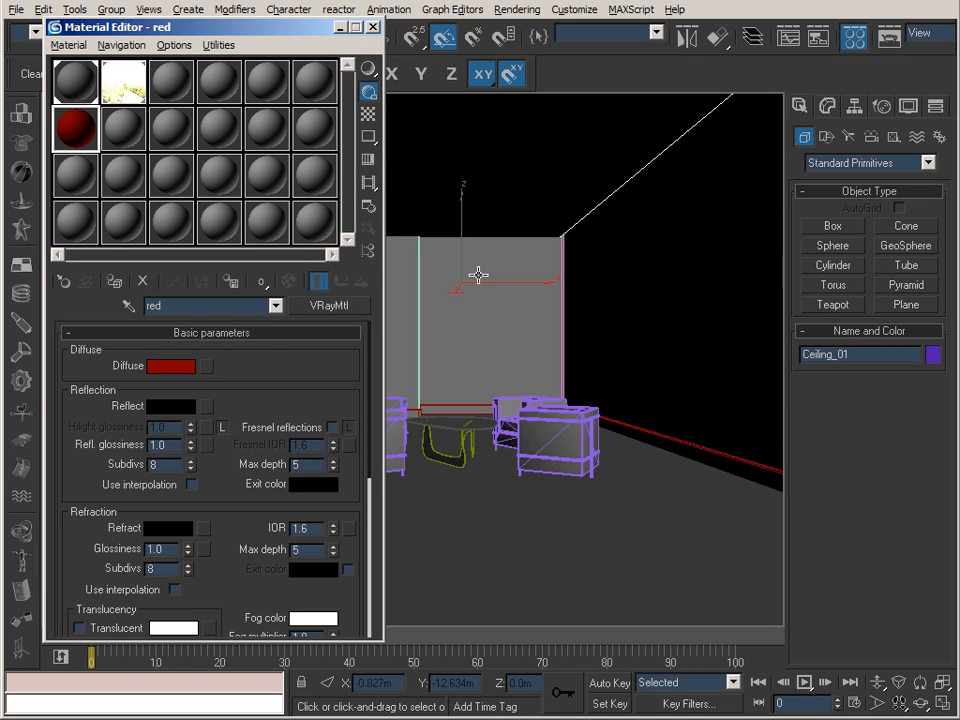
pyautogui.click(114, 283)
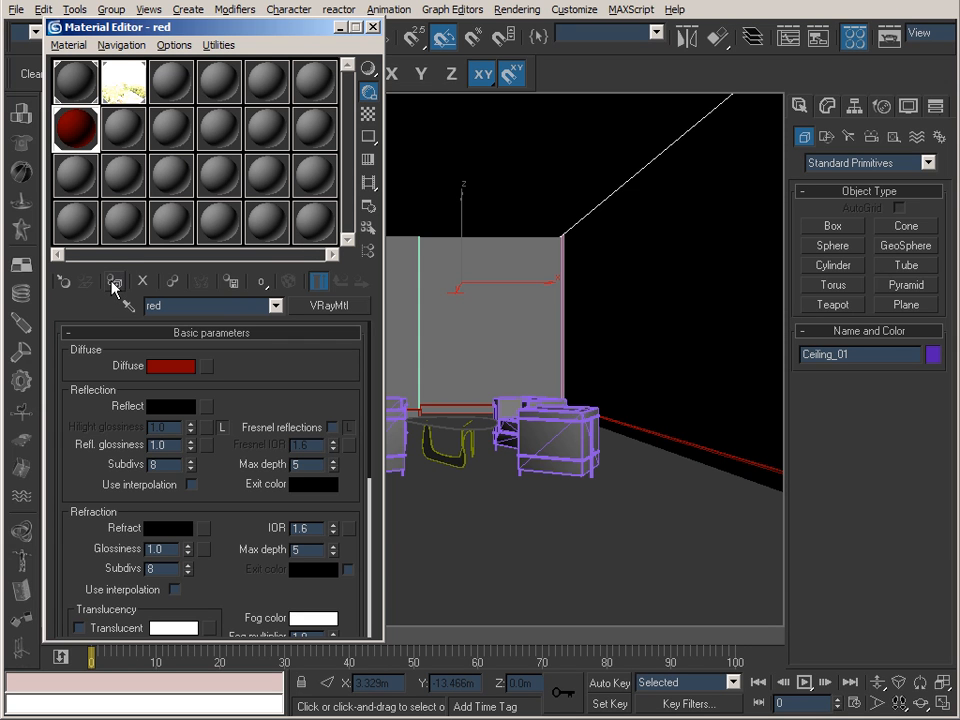
pyautogui.click(340, 27)
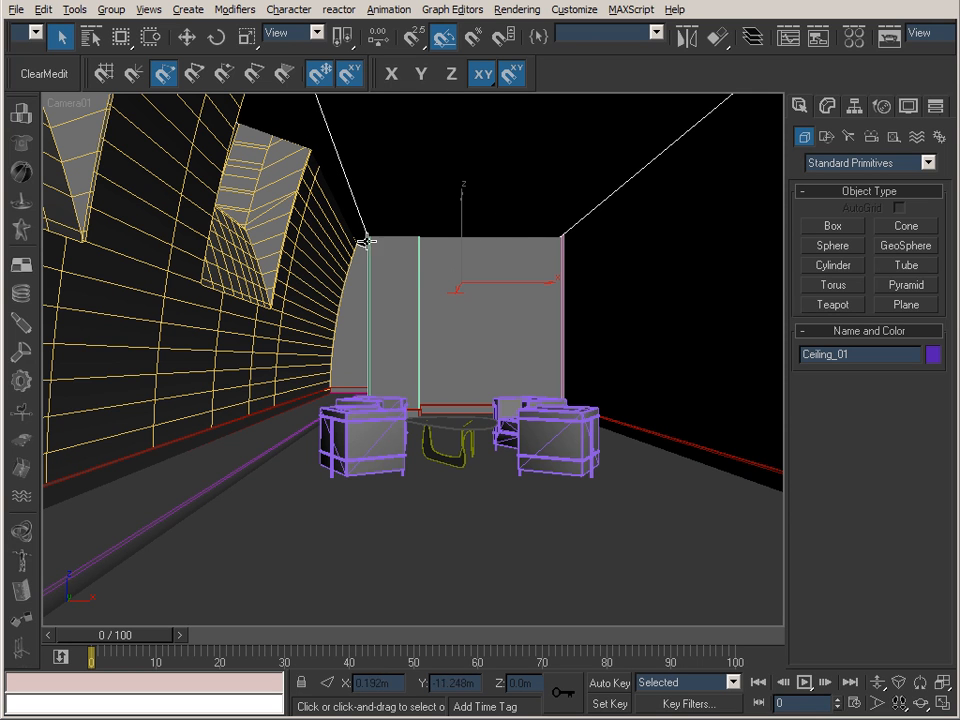
# - View the red-ceiling render 35_Holl_B3_HDRI_CR.tif after 30_Holl_B3_HDRI.tif in IrfanView, and return to the 3ds Max scene
pyautogui.rightClick(566, 468)
pyautogui.hotkey('alt', 'Tab')
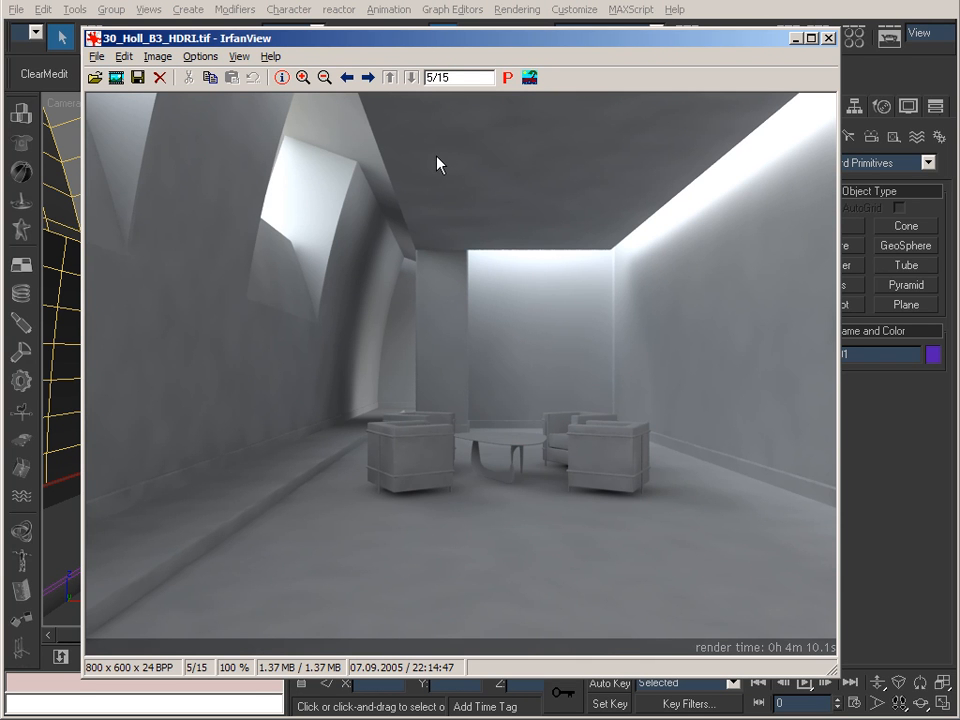
pyautogui.press('space')
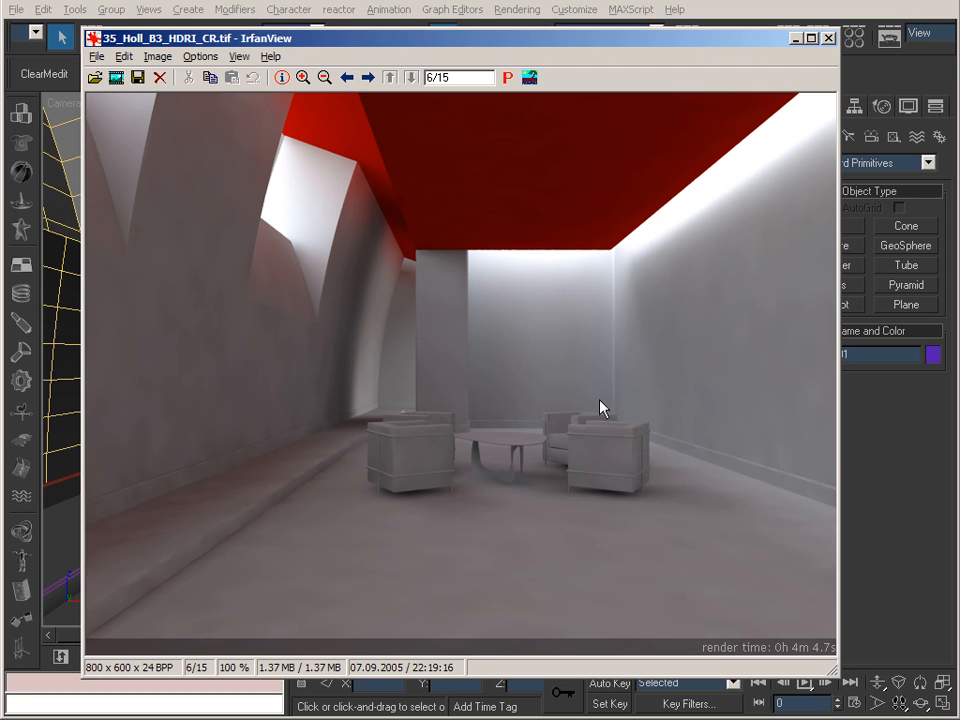
pyautogui.click(797, 38)
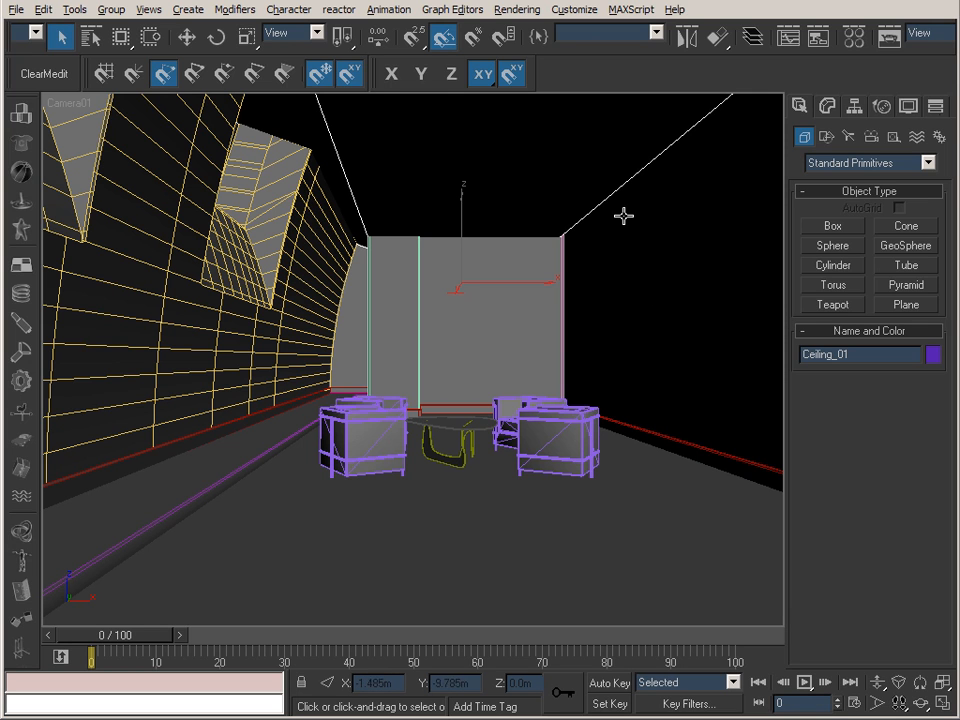
# - Reselect the ceiling, assign the grey 01 - Default material to it, and close the Material Editor
pyautogui.click(231, 466)
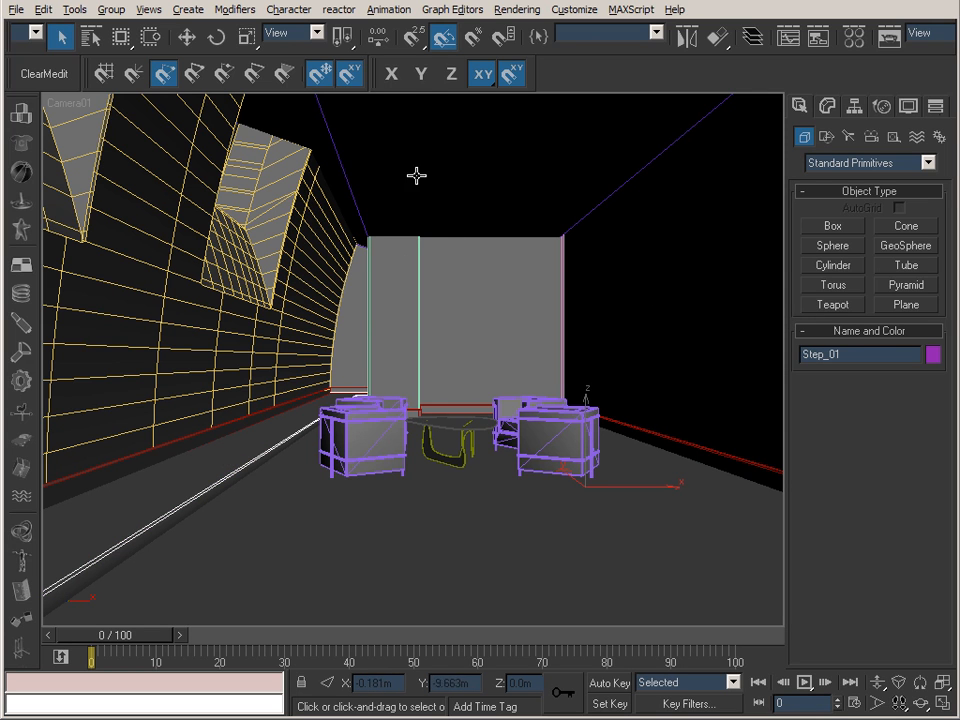
pyautogui.click(450, 186)
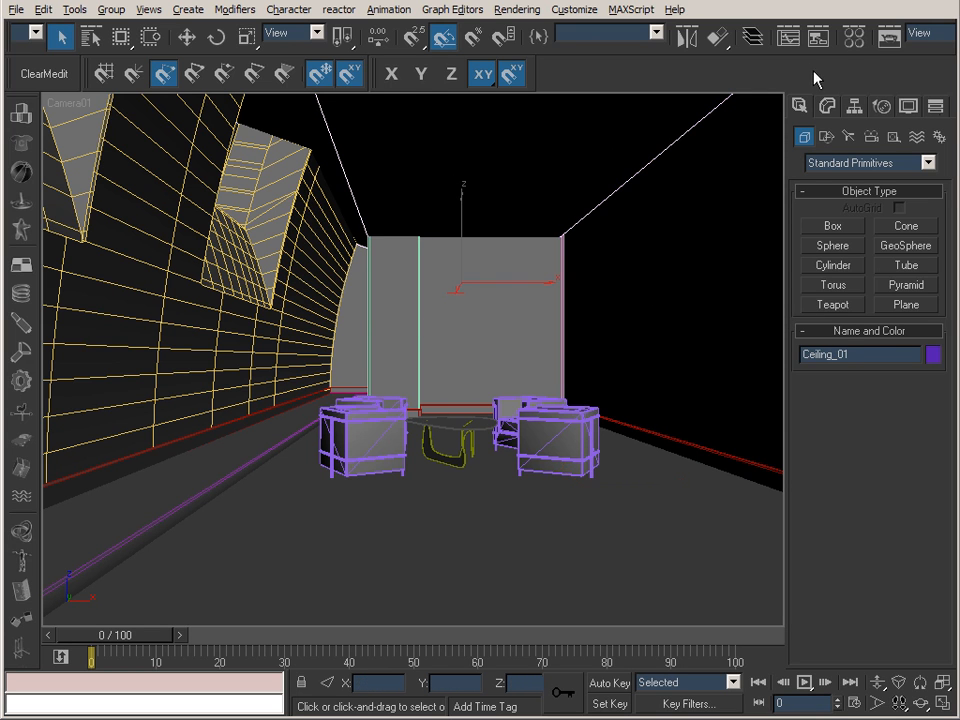
pyautogui.click(855, 36)
pyautogui.click(77, 80)
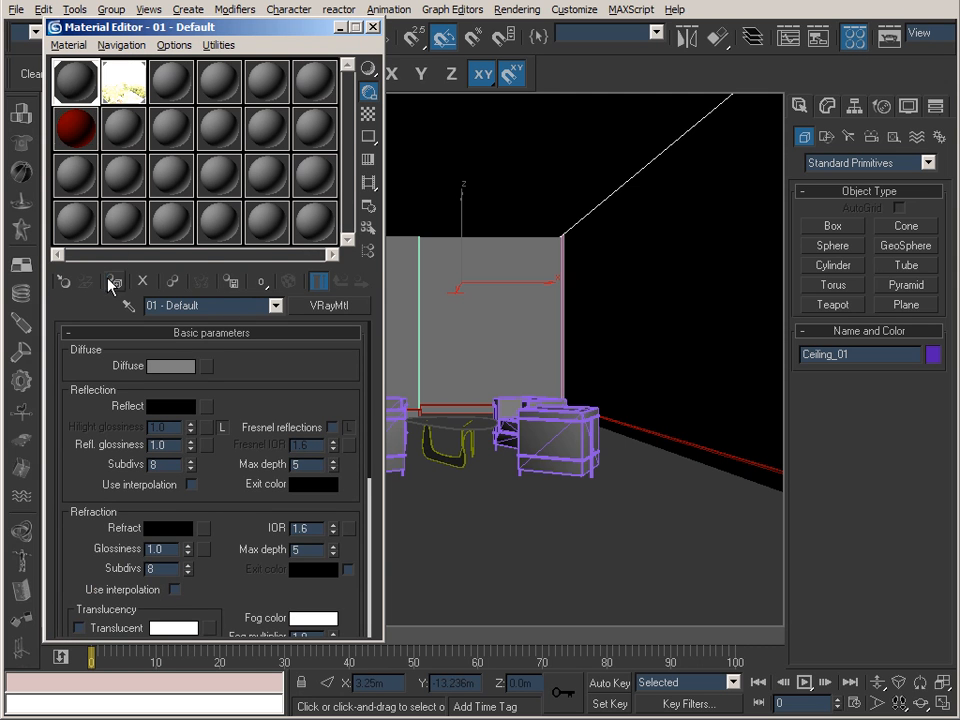
pyautogui.click(371, 27)
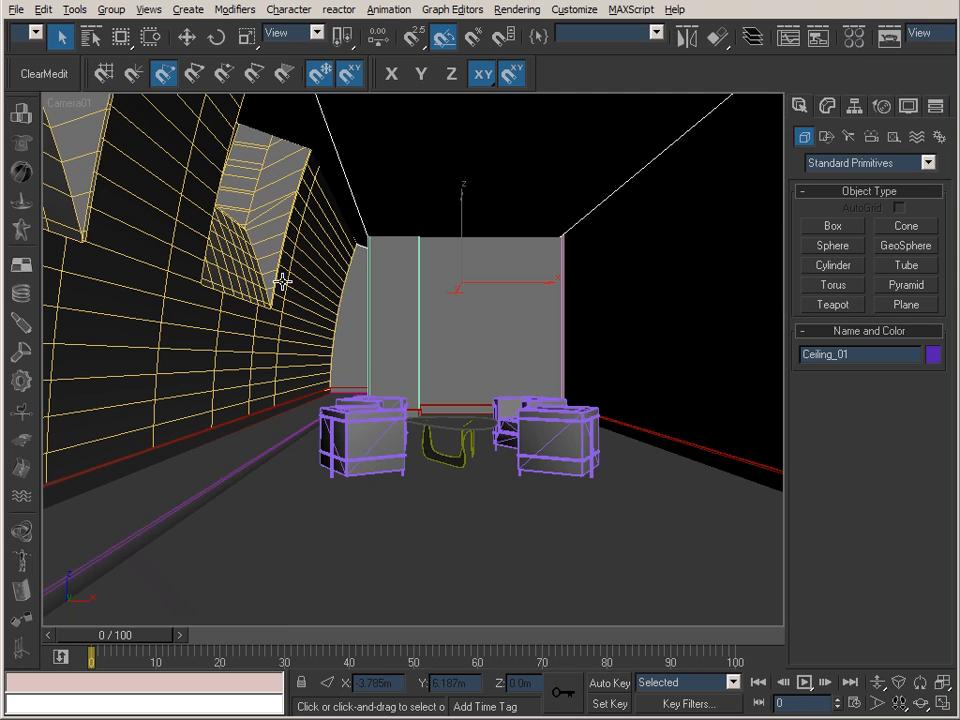
# - Select the floor and the step along the slanted wall, and assign the red material to both
pyautogui.click(214, 478)
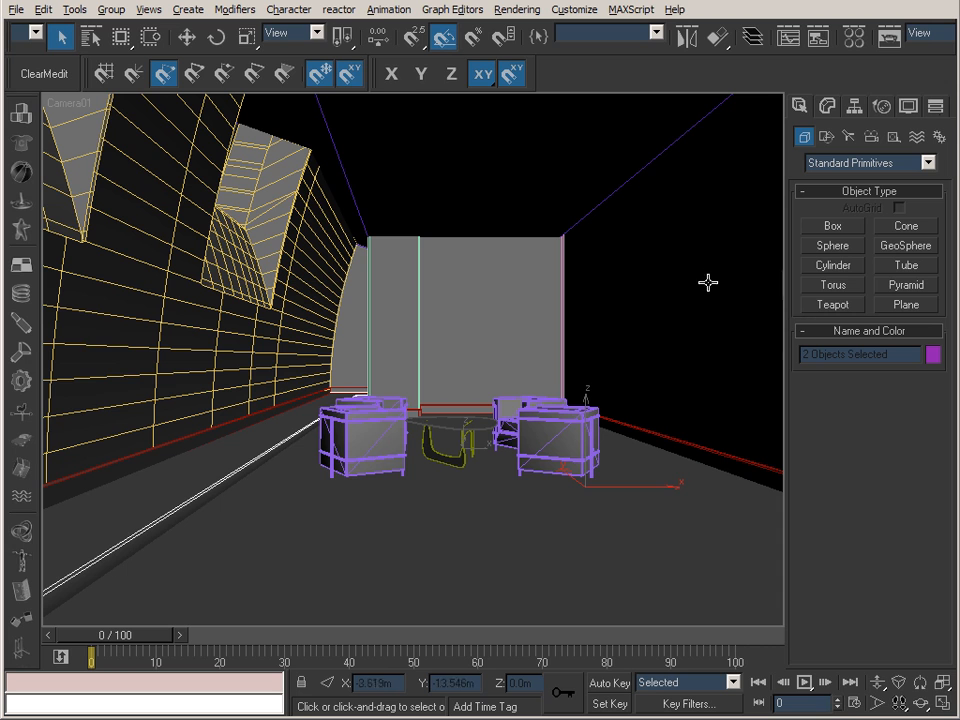
pyautogui.click(854, 37)
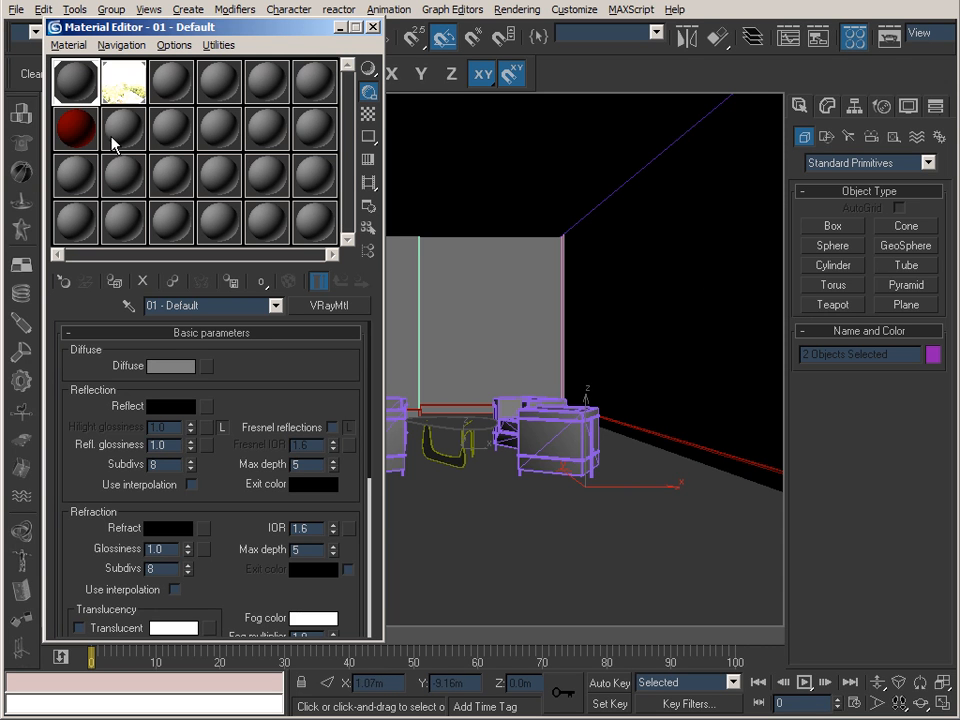
pyautogui.click(72, 122)
pyautogui.click(116, 284)
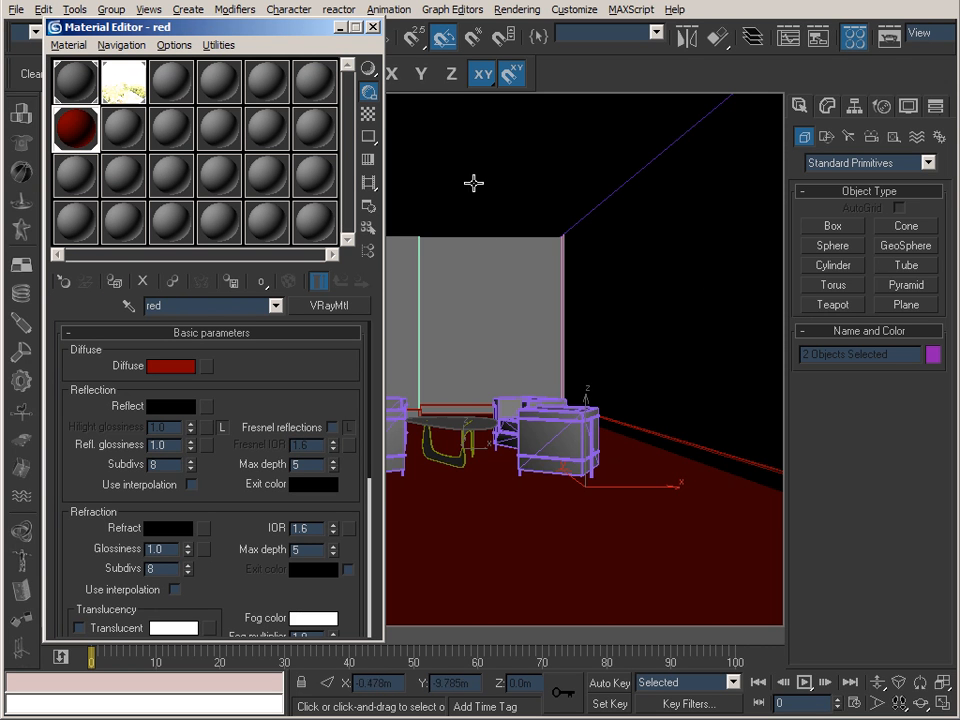
pyautogui.click(372, 27)
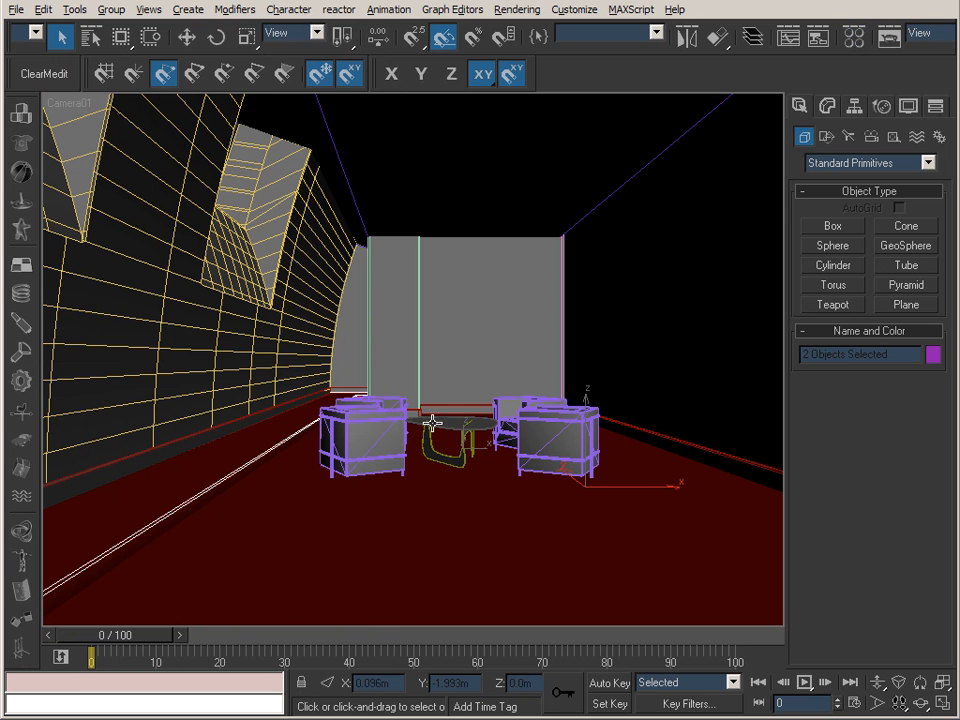
# - Compare the renders 35_Holl_B3_HDRI_CR.tif and 40_Holl_HDRI_RF.tif in IrfanView, and return to the 3ds Max scene
pyautogui.hotkey('alt', 'Tab')
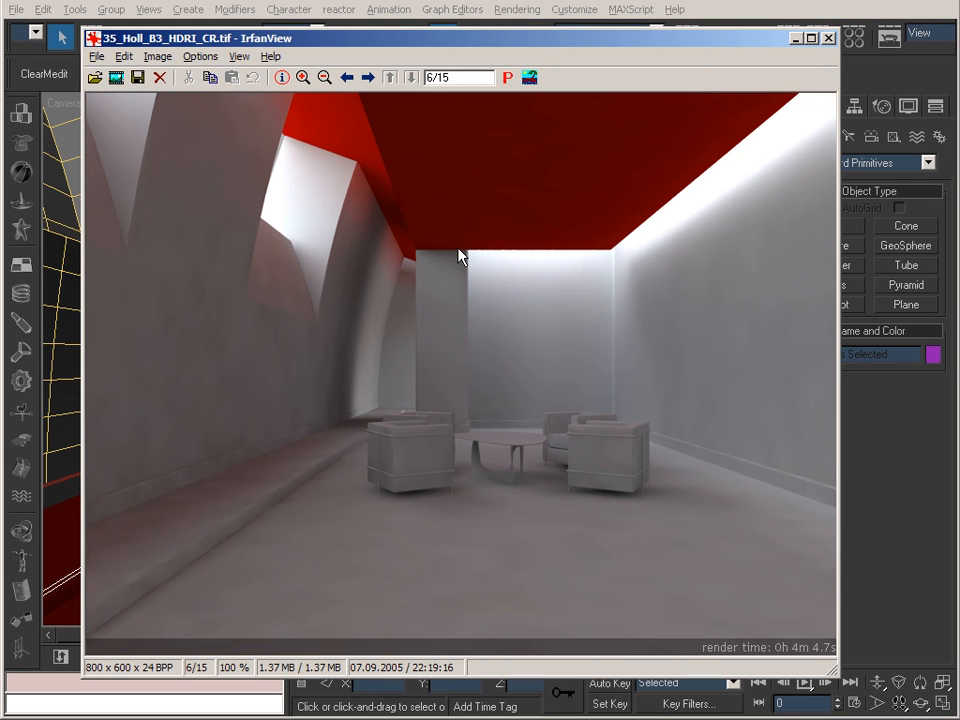
pyautogui.press('space')
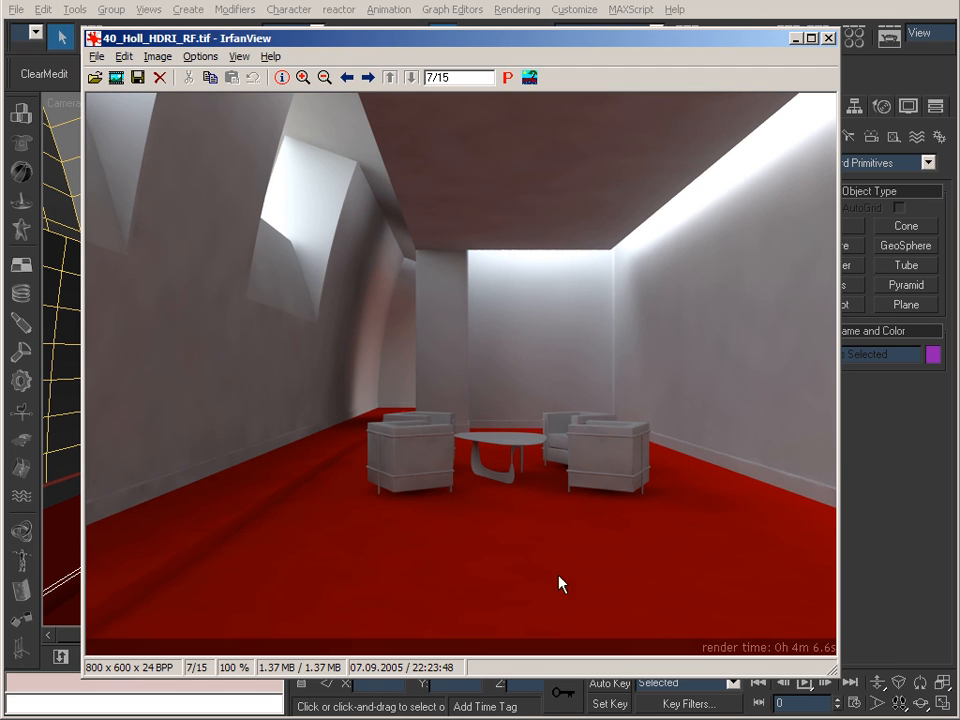
pyautogui.scroll(1, 554, 571)
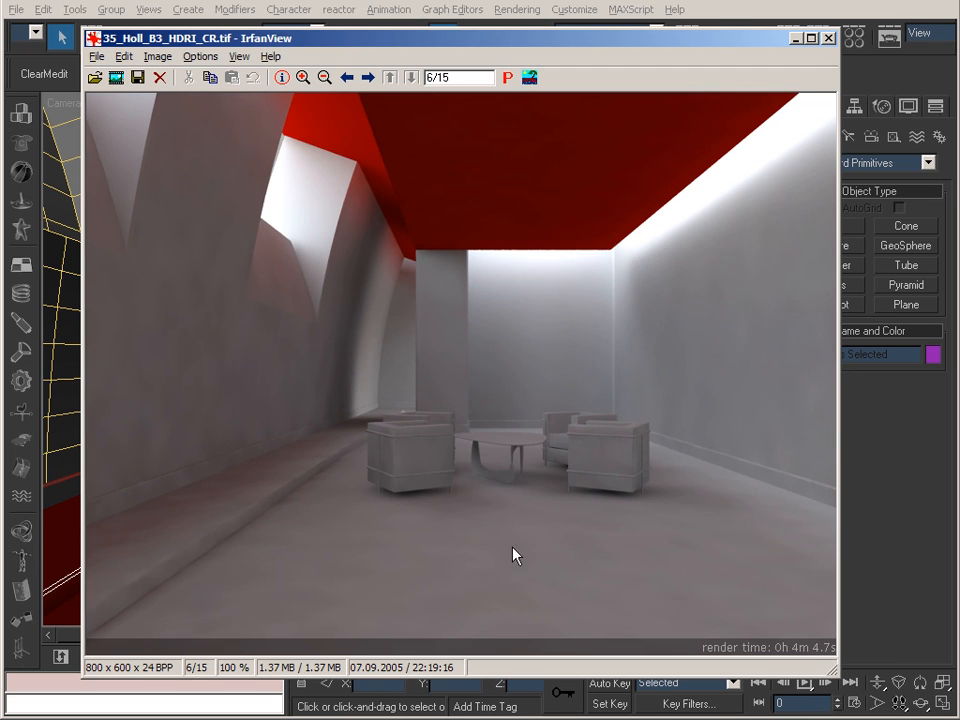
pyautogui.scroll(-1, 509, 188)
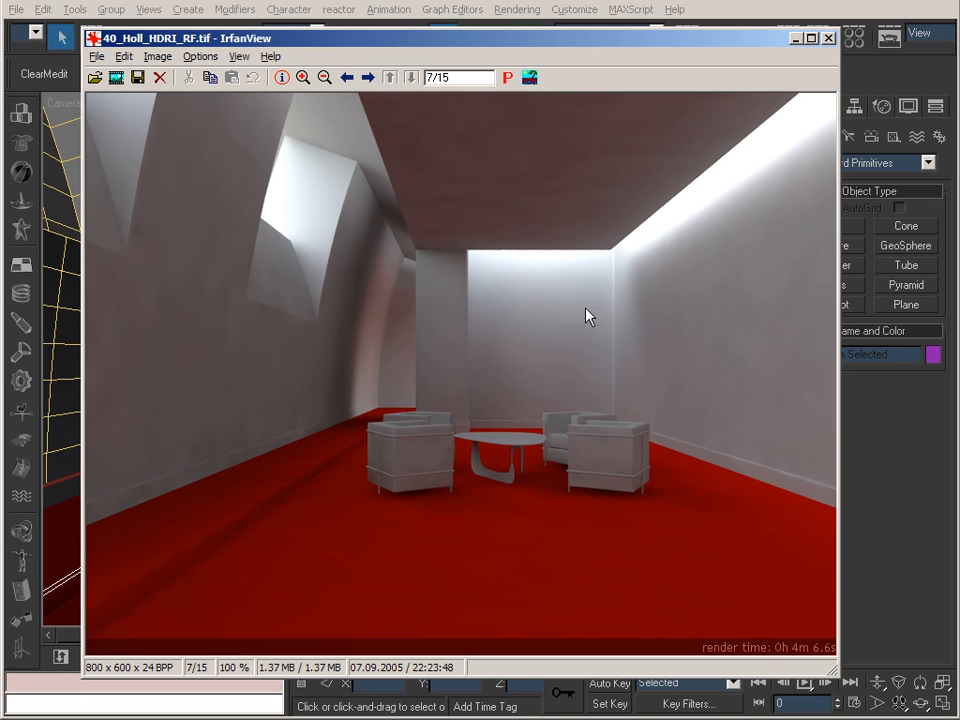
pyautogui.click(795, 39)
# - Select the floor and step by their red material and assign the grey 01 - Default material back to them
pyautogui.click(645, 266)
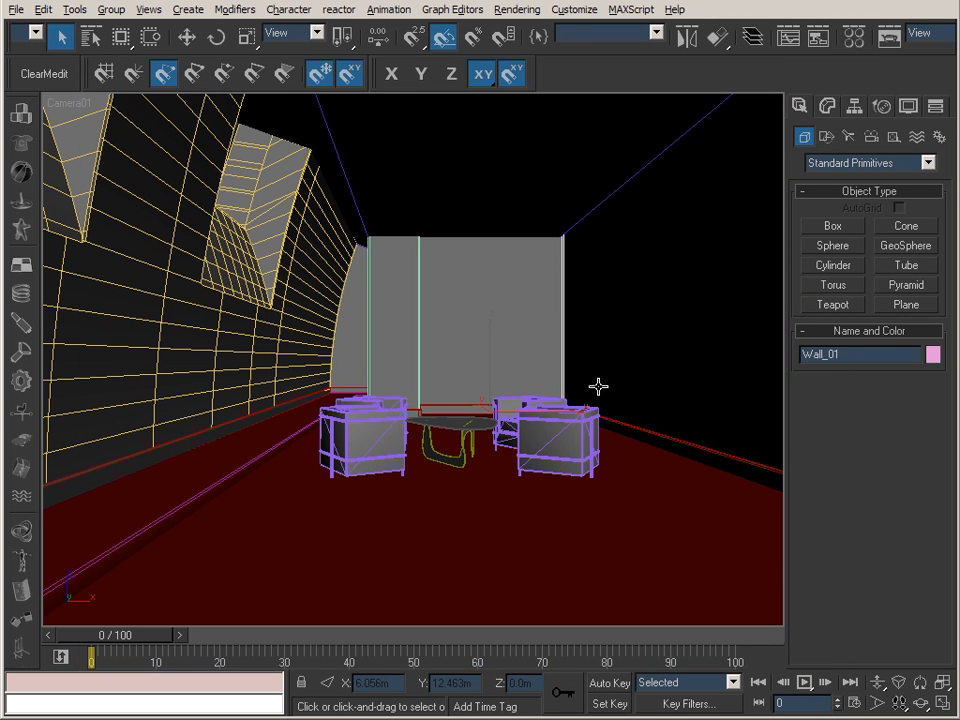
pyautogui.click(506, 529)
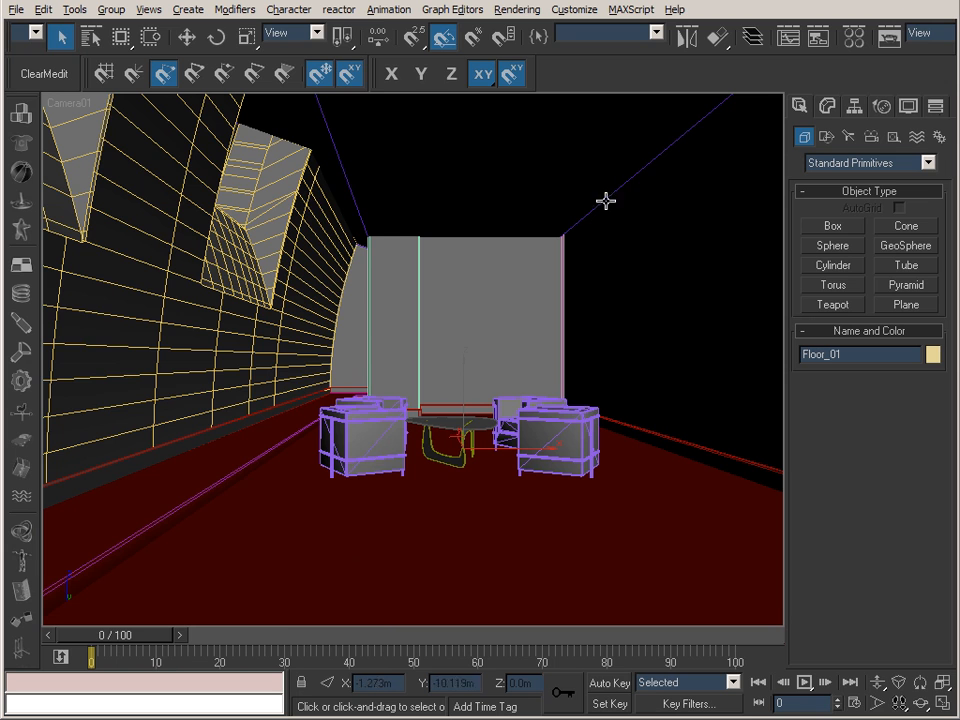
pyautogui.press('m')
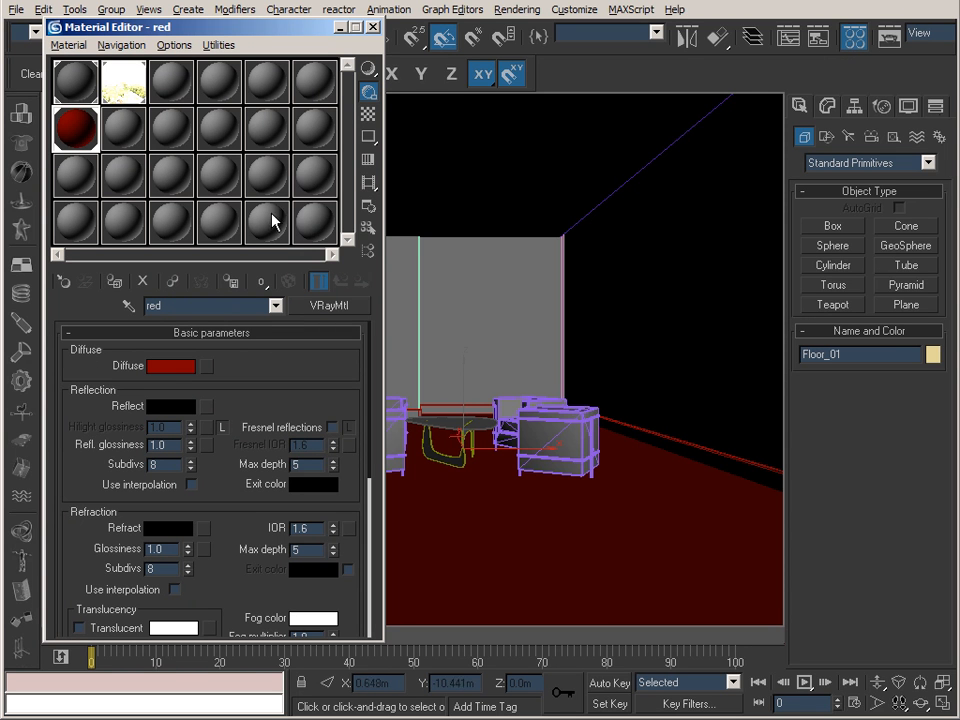
pyautogui.click(368, 229)
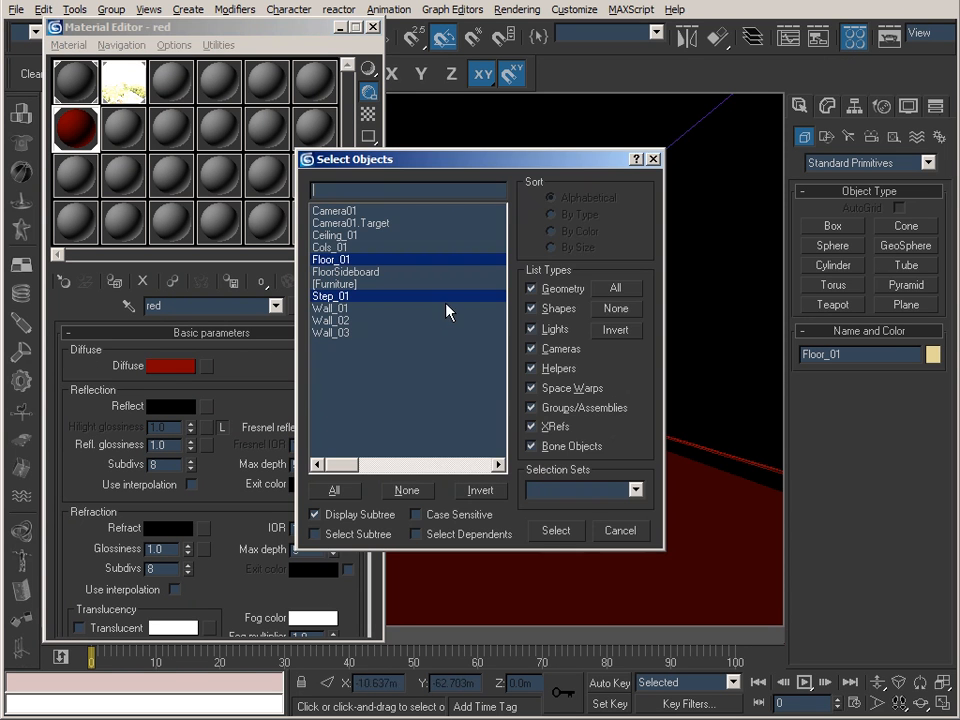
pyautogui.click(553, 527)
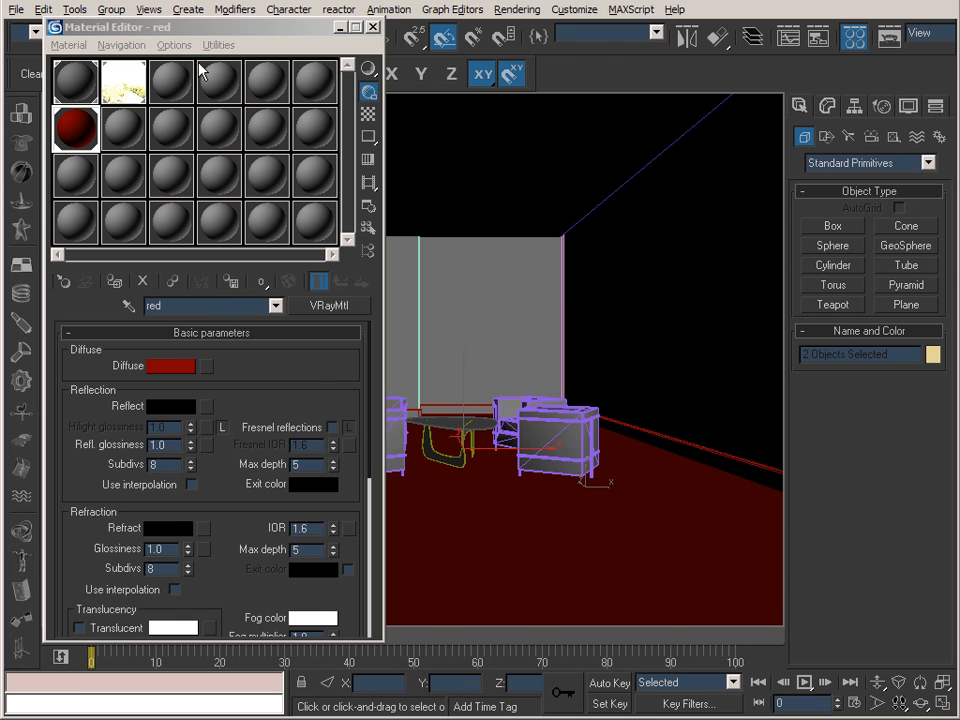
pyautogui.moveTo(181, 30); pyautogui.dragTo(409, 30)
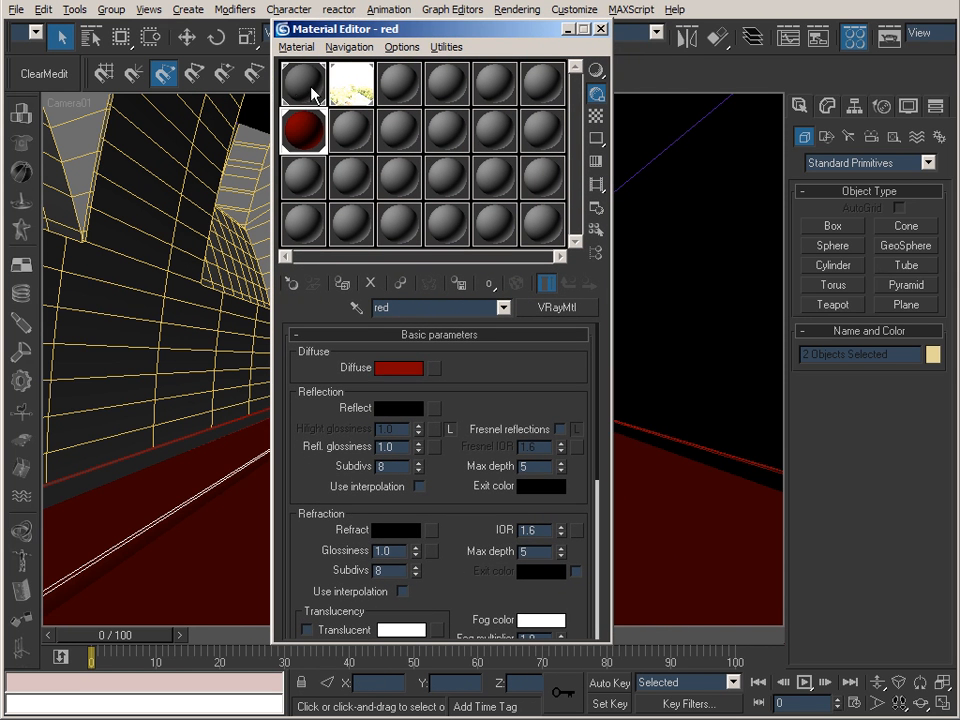
pyautogui.click(303, 83)
pyautogui.click(341, 283)
# - Select Wall_01, assign the red material to it, and close the Material Editor
pyautogui.click(688, 266)
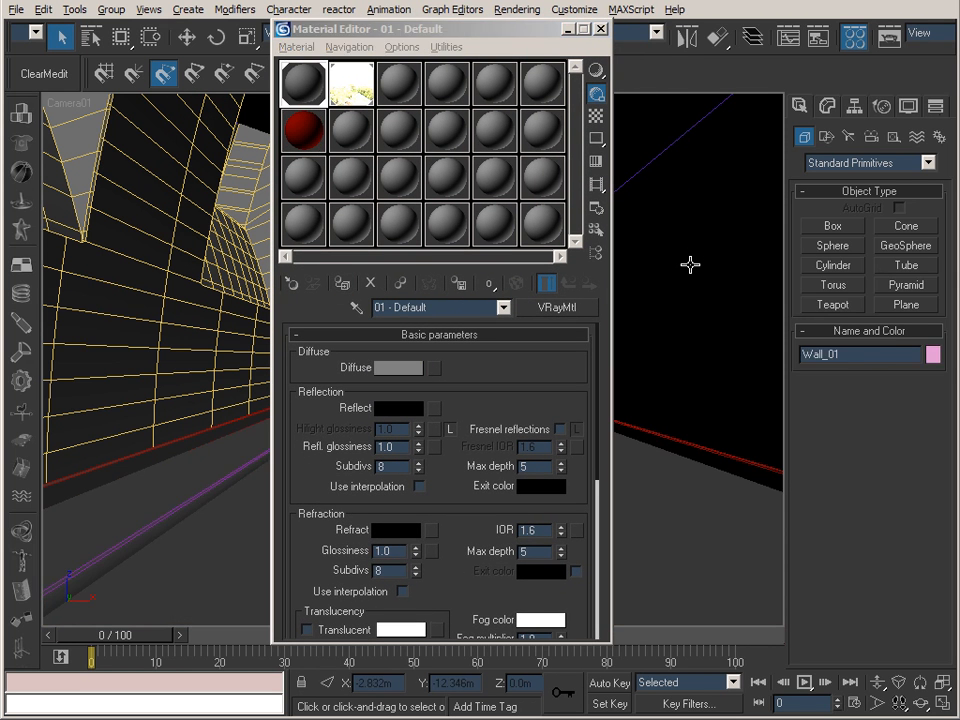
pyautogui.moveTo(472, 31); pyautogui.dragTo(274, 35)
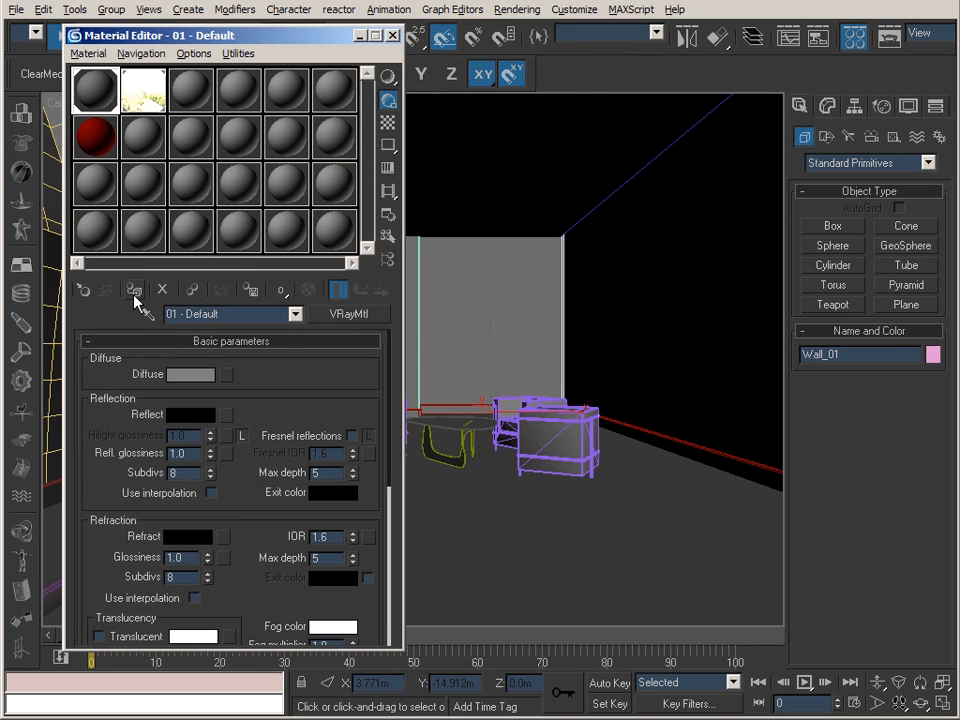
pyautogui.click(96, 135)
pyautogui.click(134, 290)
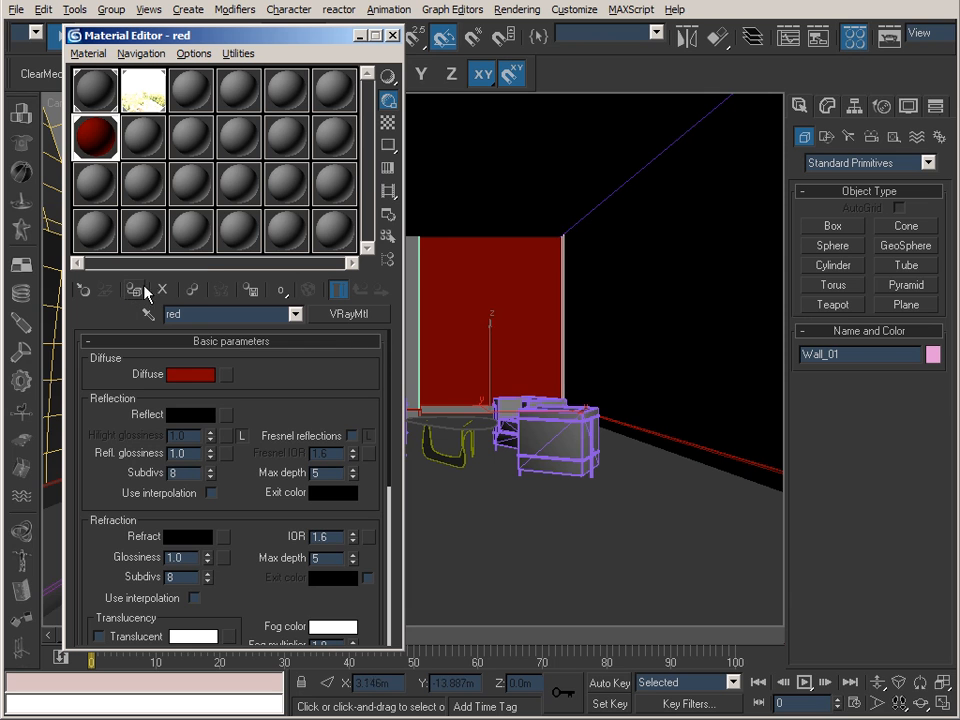
pyautogui.click(392, 35)
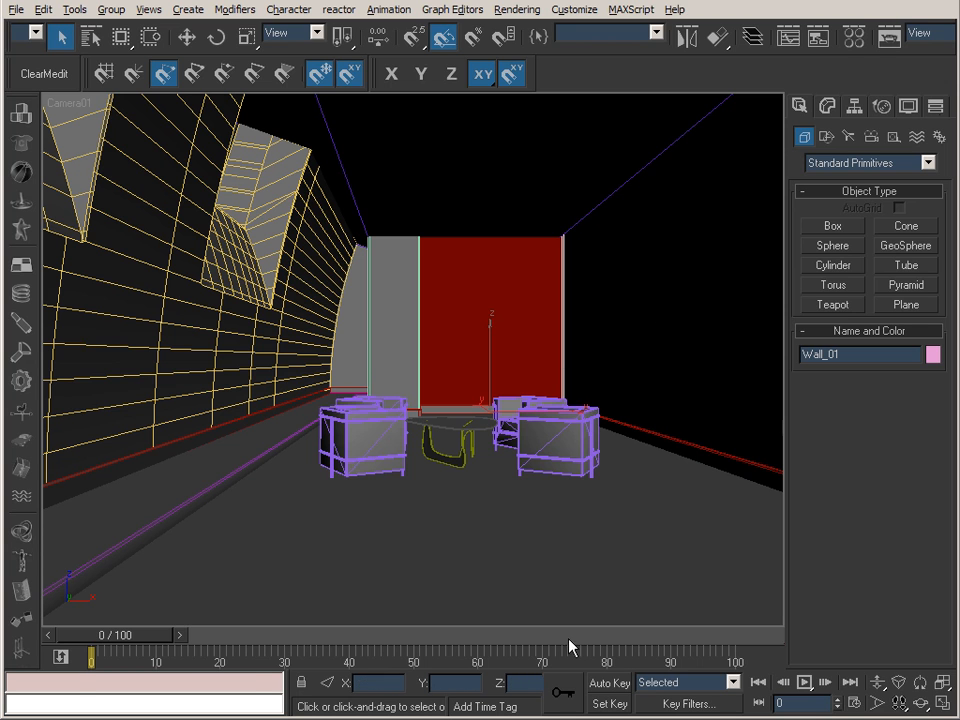
# - View the red-wall render 45_Holl_HDRI_RW.tif after 40_Holl_HDRI_RF.tif in IrfanView, and return to the 3ds Max scene
pyautogui.hotkey('alt', 'Tab')
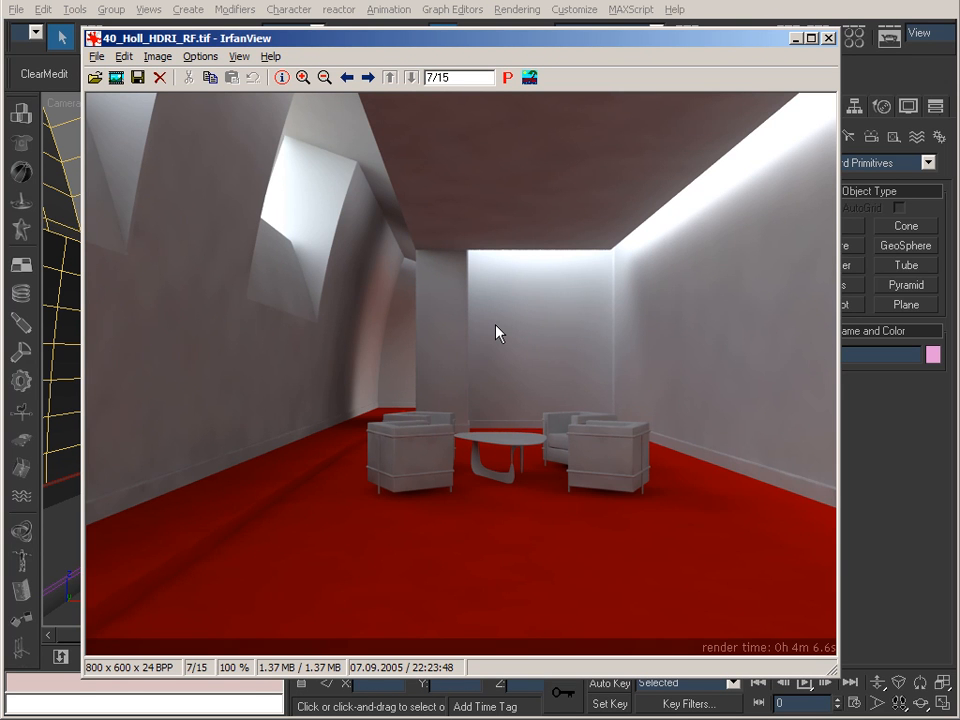
pyautogui.press('space')
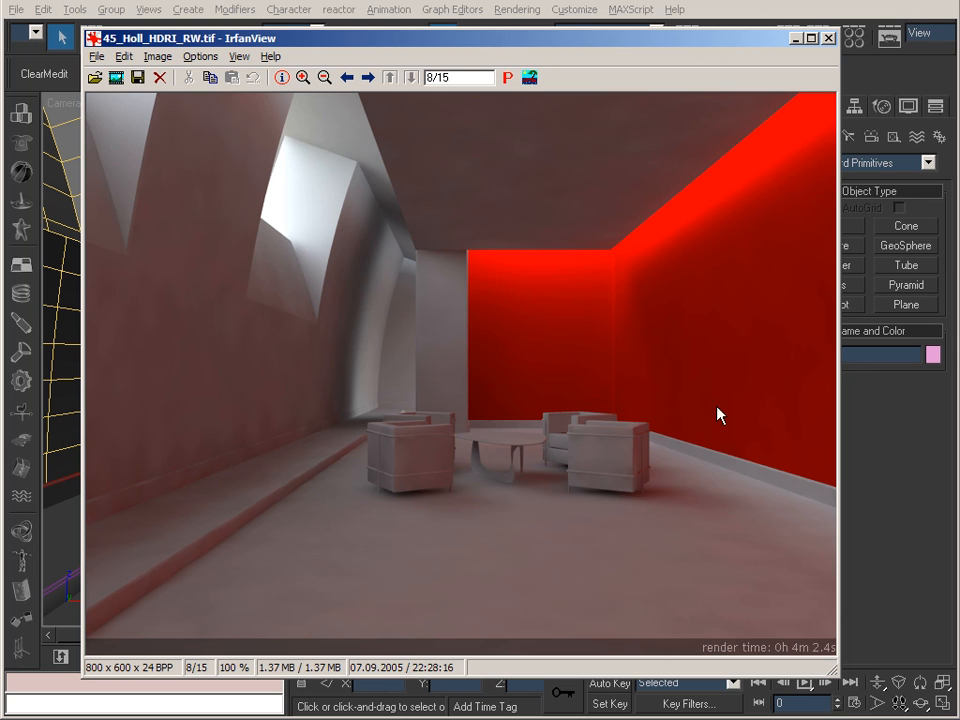
pyautogui.click(797, 38)
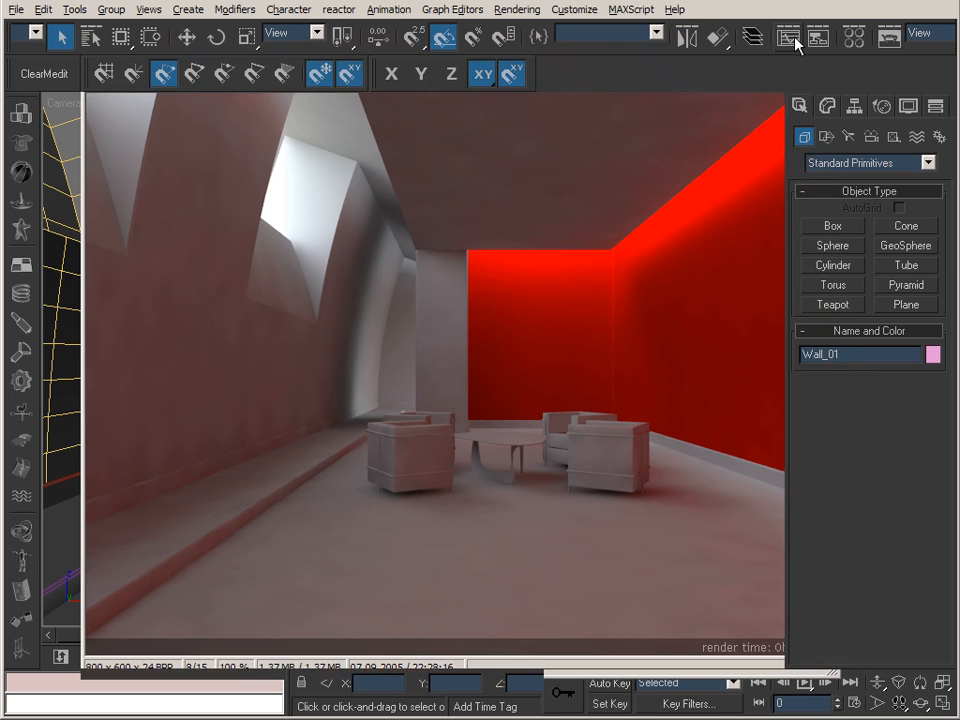
# - Copy the red material to the first sample slot of the third row and rename the copy brightred
pyautogui.click(853, 38)
pyautogui.moveTo(90, 138); pyautogui.dragTo(100, 190)
pyautogui.doubleClick(206, 315)
pyautogui.write('brightred')
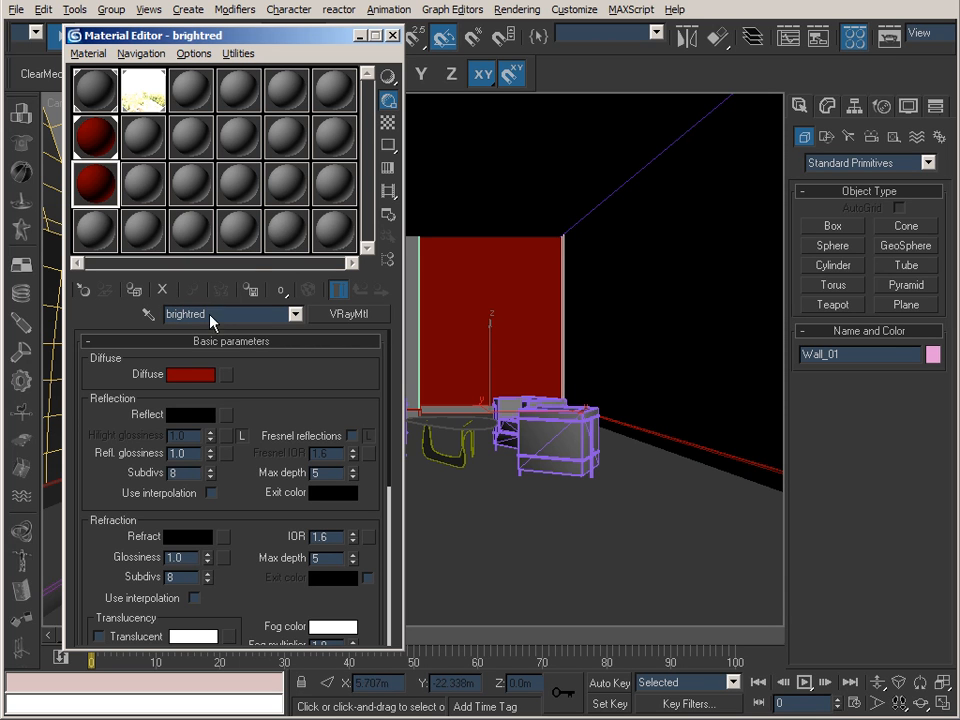
# - Raise the brightred material's diffuse colour value to 255 and assign the material to Wall_01
pyautogui.click(192, 374)
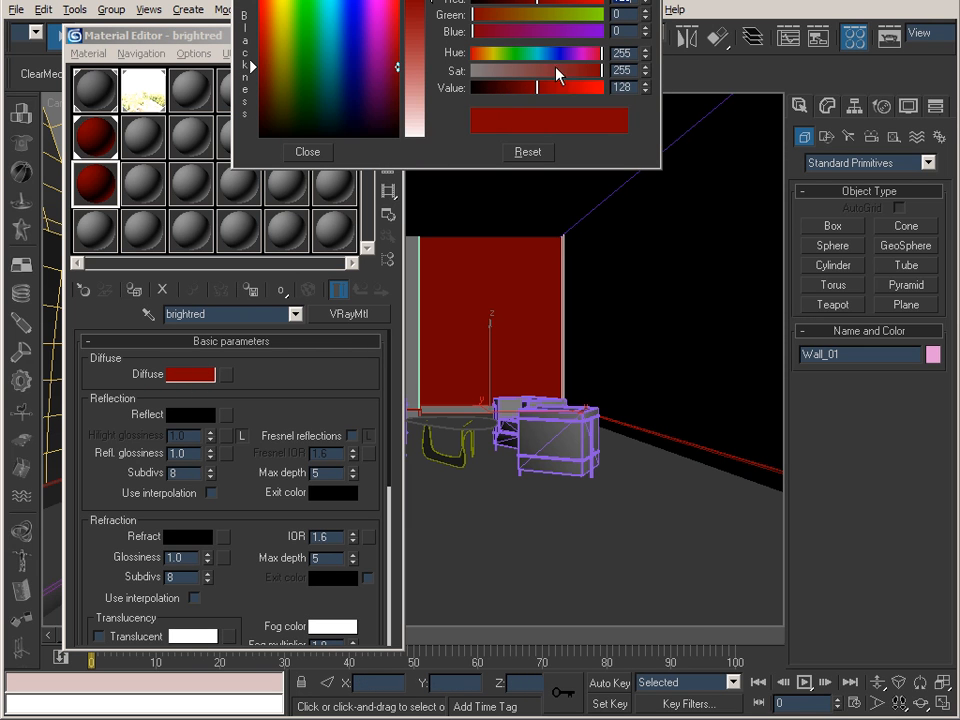
pyautogui.moveTo(542, 90); pyautogui.dragTo(641, 87)
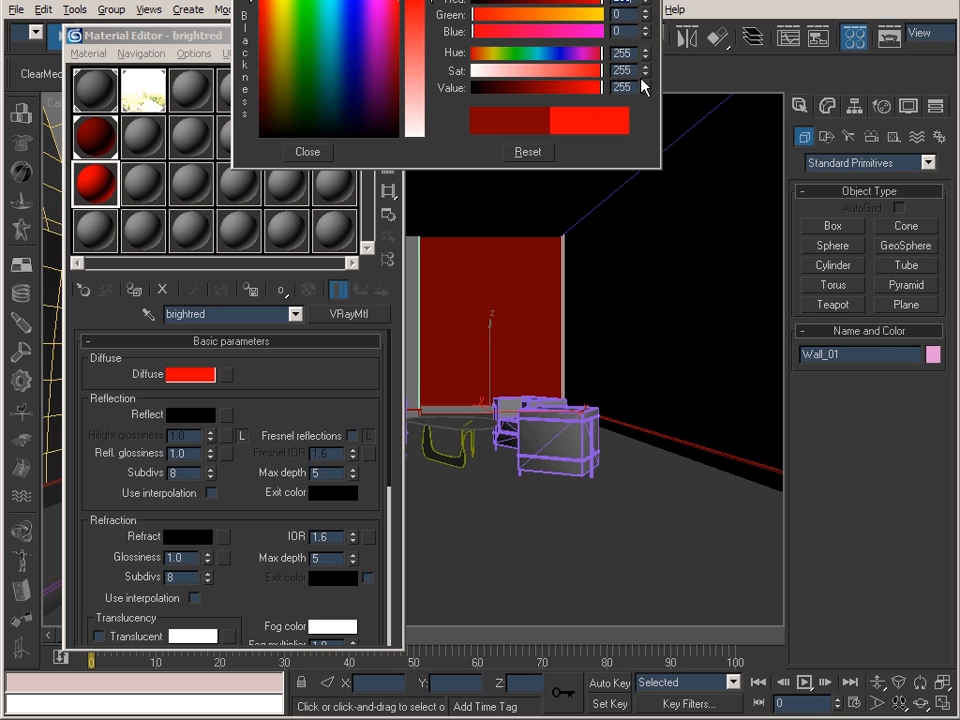
pyautogui.click(308, 153)
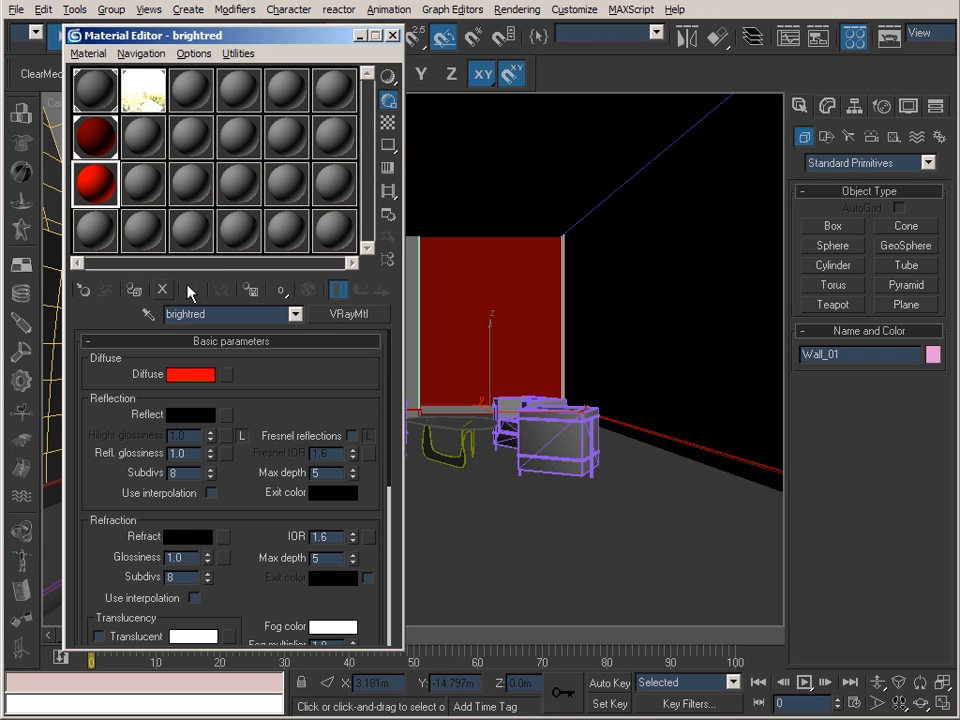
pyautogui.click(134, 289)
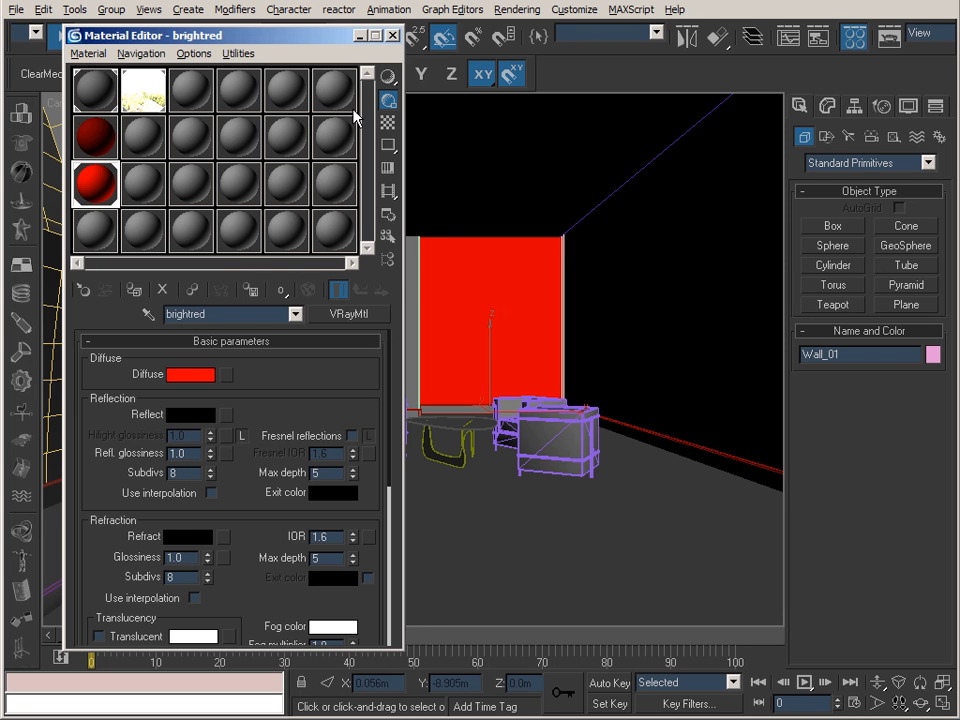
pyautogui.click(392, 35)
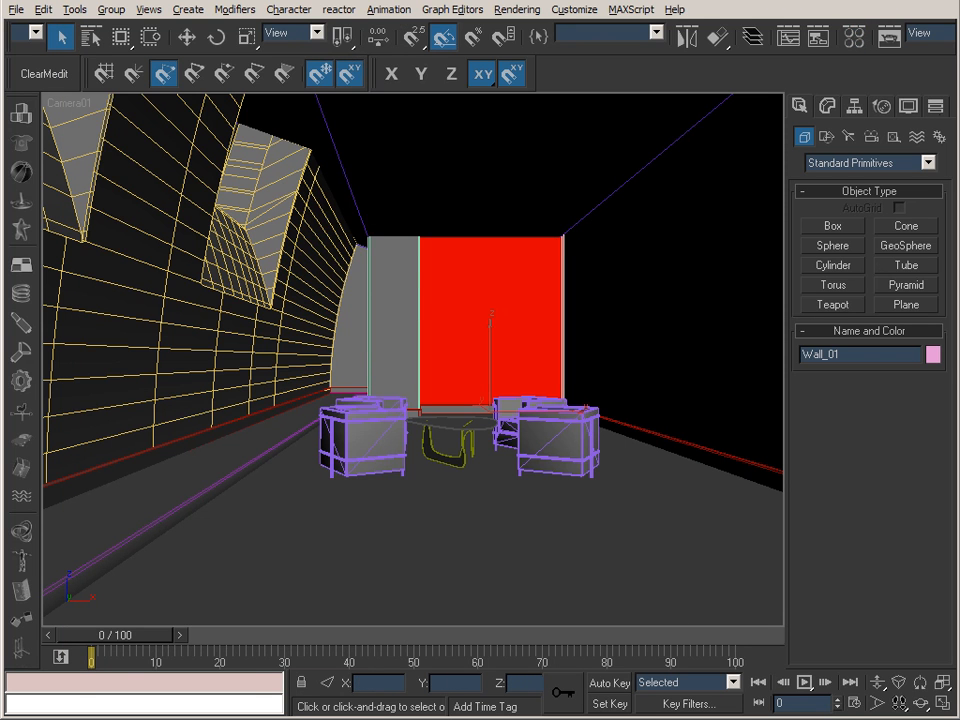
# - Compare the wall renders 45_Holl_HDRI_RW.tif and 50_Holl_HDRI_BRW.tif repeatedly in IrfanView, and return to the 3ds Max scene
pyautogui.hotkey('alt', 'Tab')
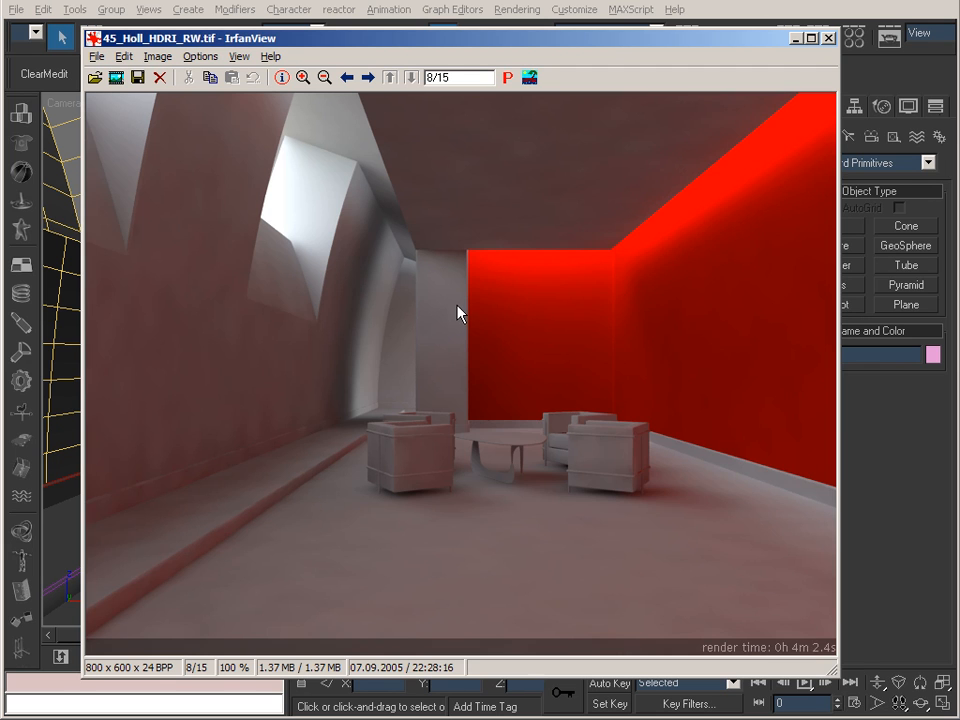
pyautogui.press('space')
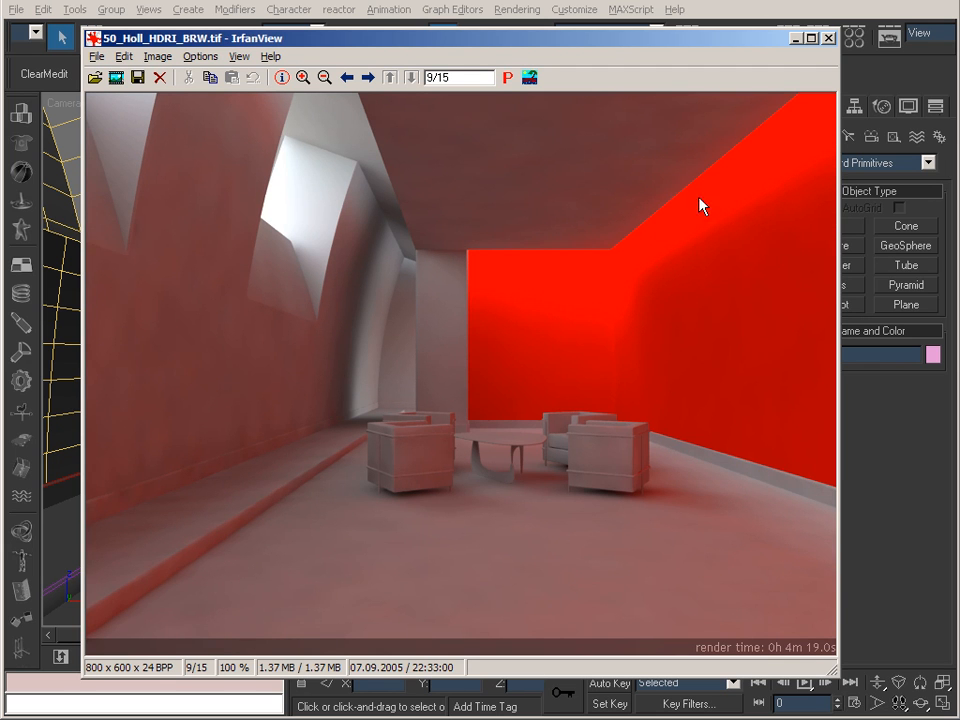
pyautogui.press('BackSpace')
pyautogui.press('space')
pyautogui.press('BackSpace')
pyautogui.press('space')
pyautogui.press('Escape')
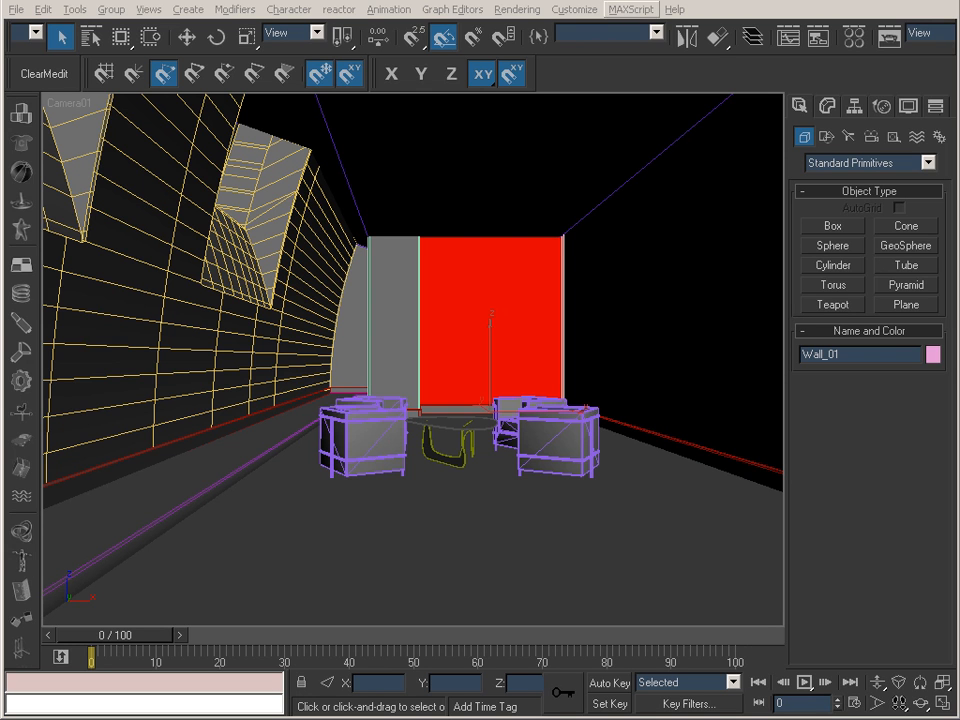
# - Open the scene Room_Textured_01.max from the Mesh folder without saving the changes to the current scene
pyautogui.click(17, 10)
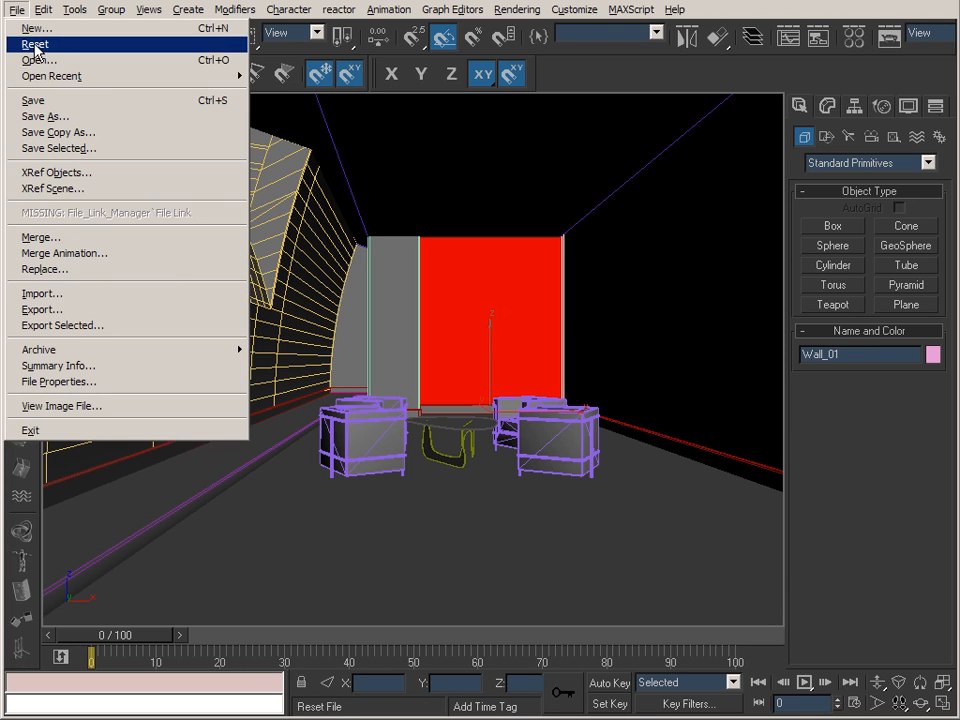
pyautogui.click(38, 60)
pyautogui.click(477, 400)
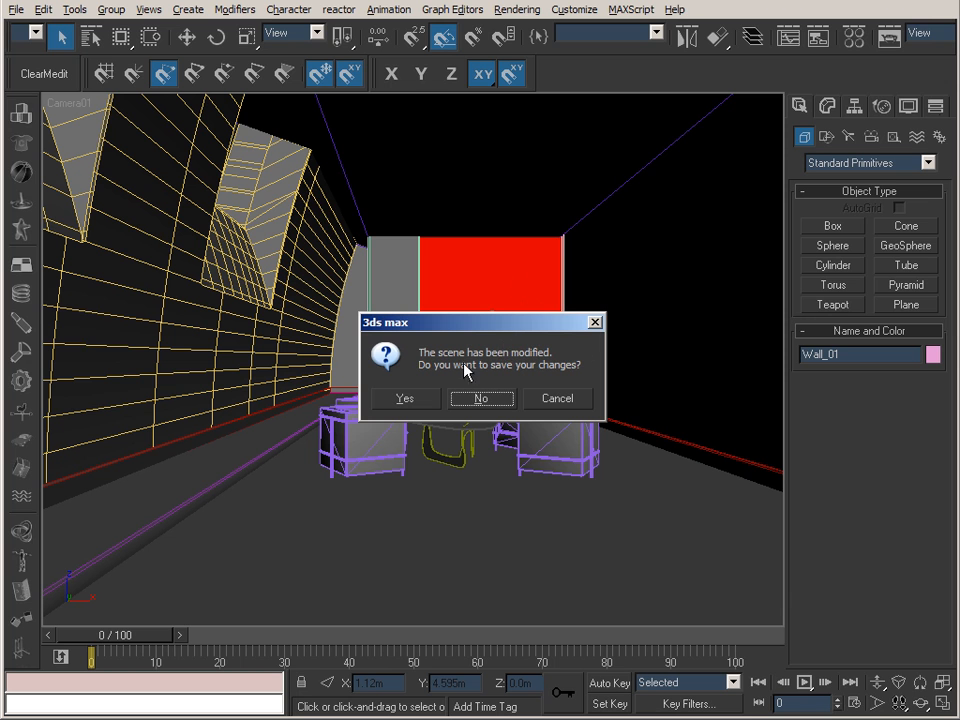
pyautogui.press('Return')
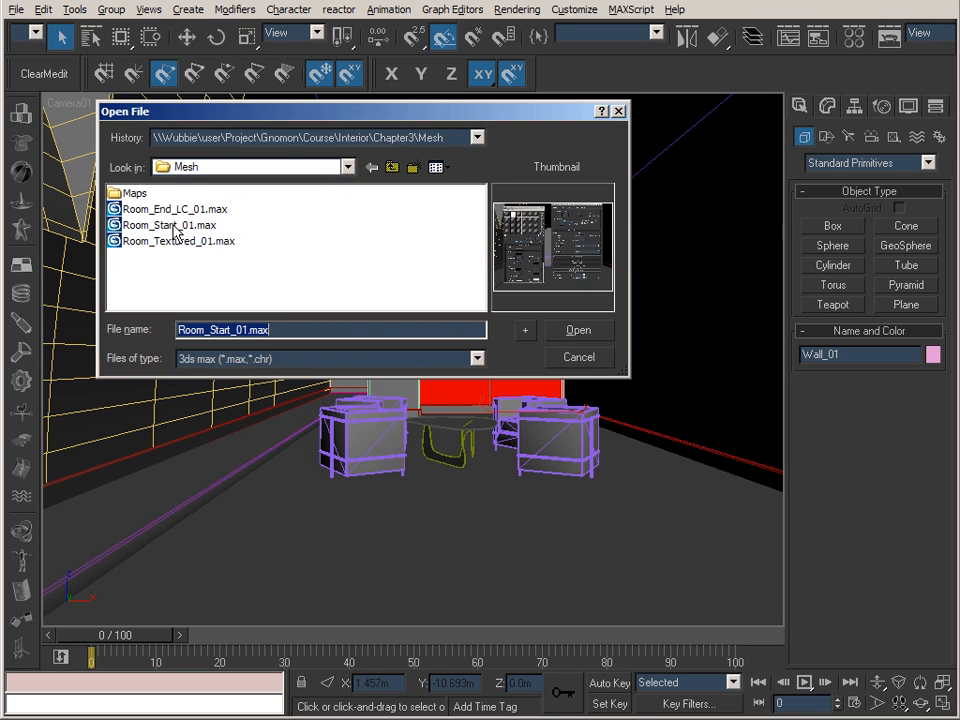
pyautogui.click(180, 241)
pyautogui.click(605, 334)
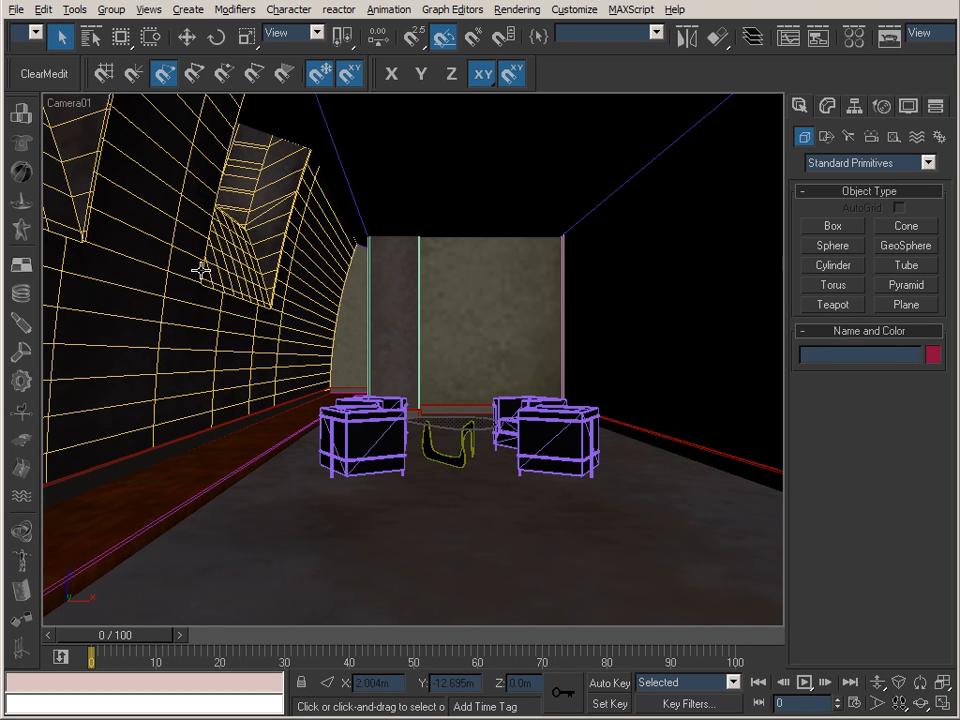
# - Inspect the Wall2 material of Wall_02 and preview its diffuse bitmap Wall2_tx_04.tif, keeping the bitmap as it is
pyautogui.click(153, 203)
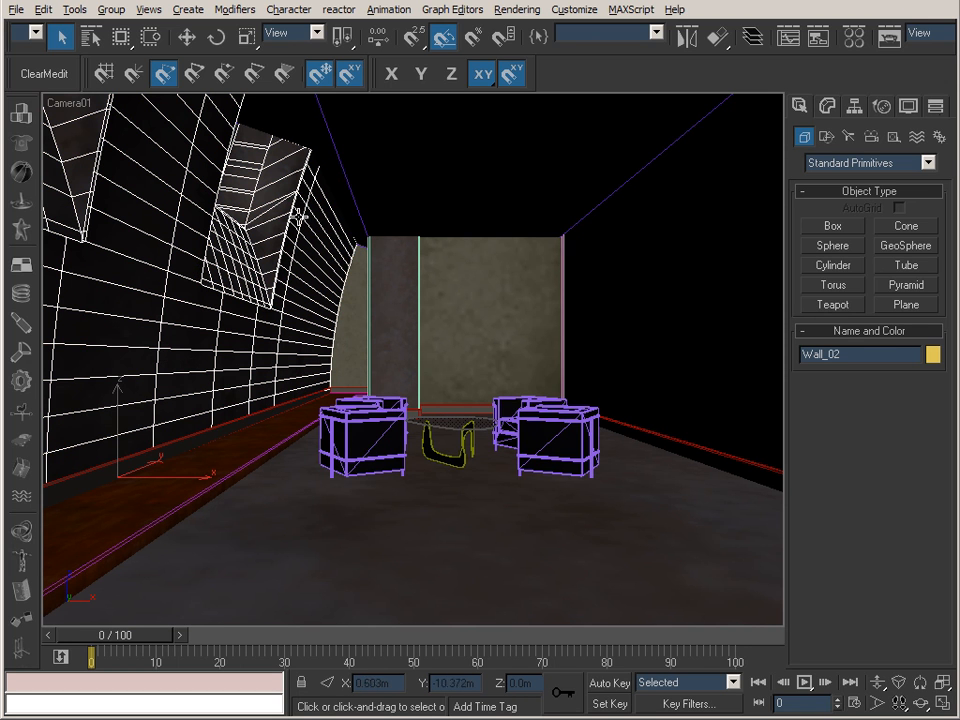
pyautogui.click(854, 40)
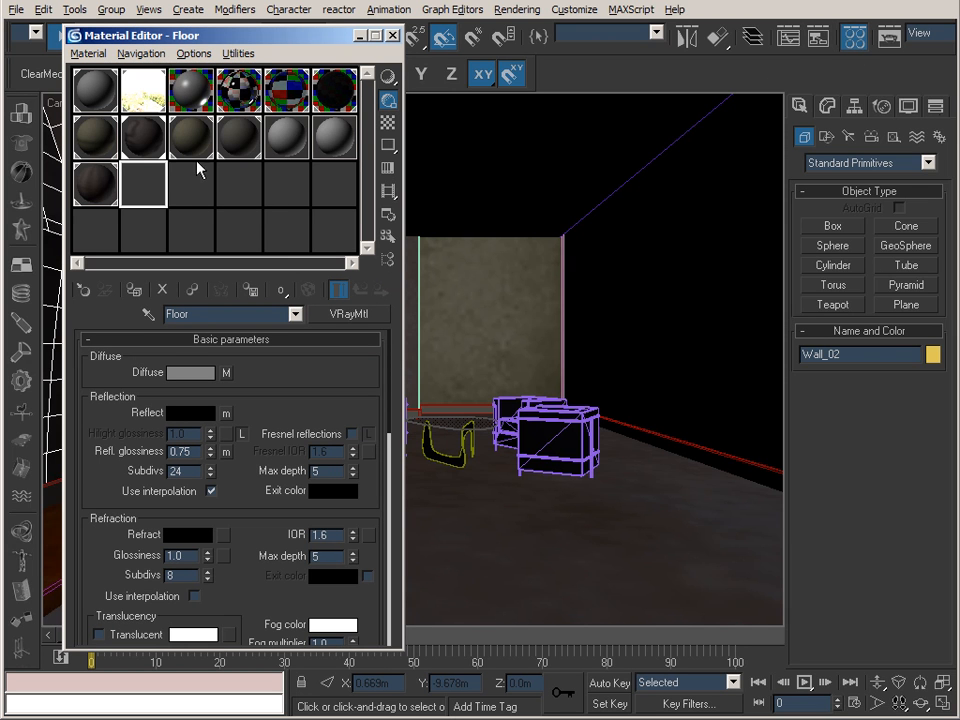
pyautogui.click(143, 140)
pyautogui.click(298, 350)
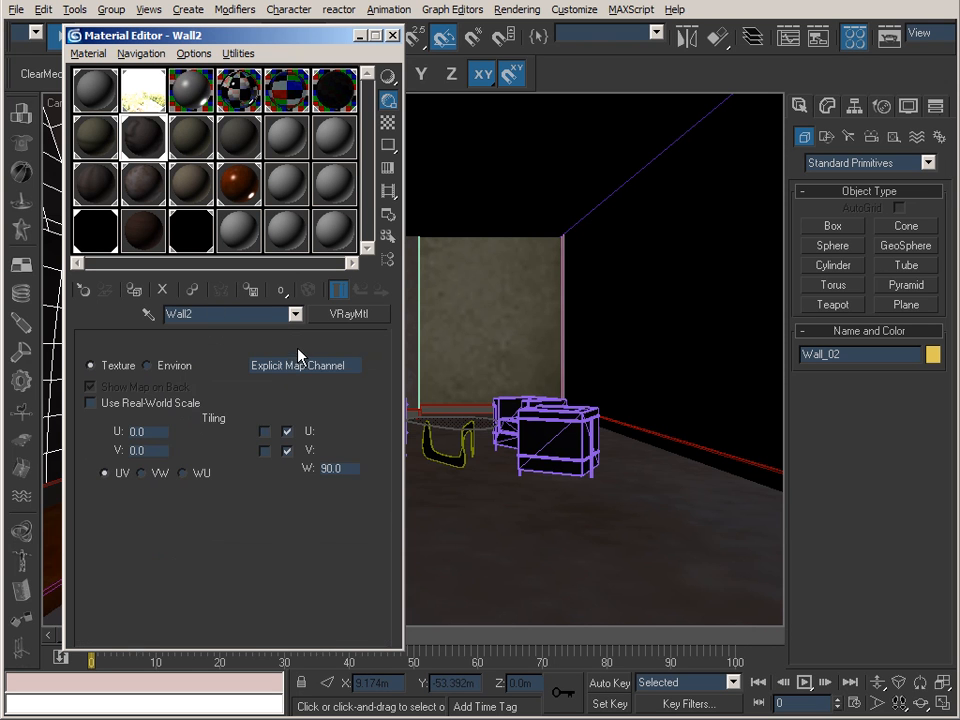
pyautogui.click(313, 578)
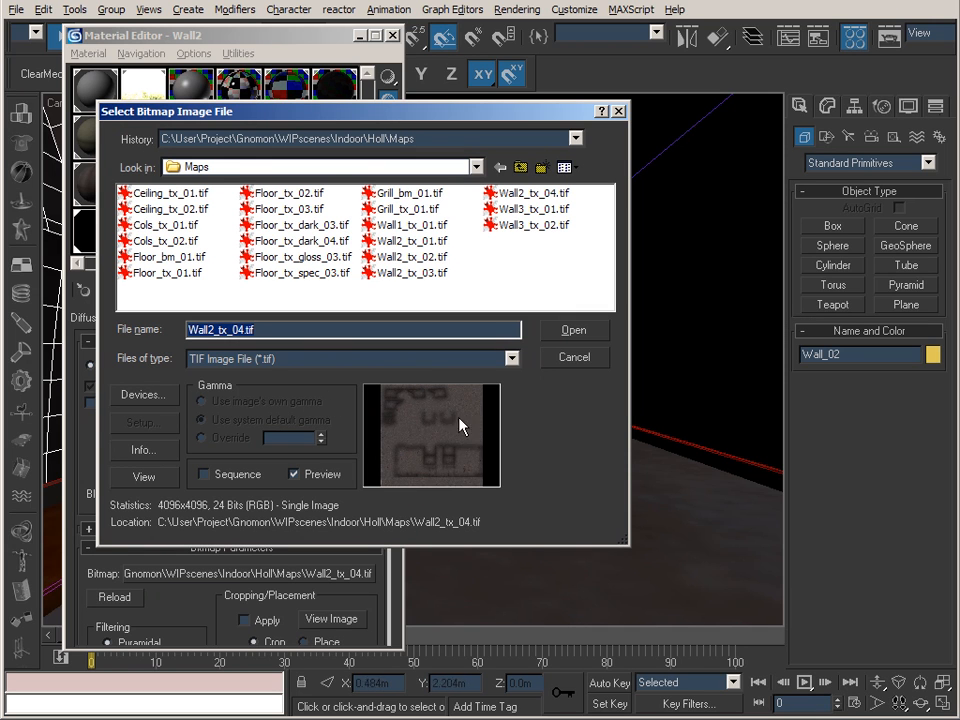
pyautogui.click(566, 356)
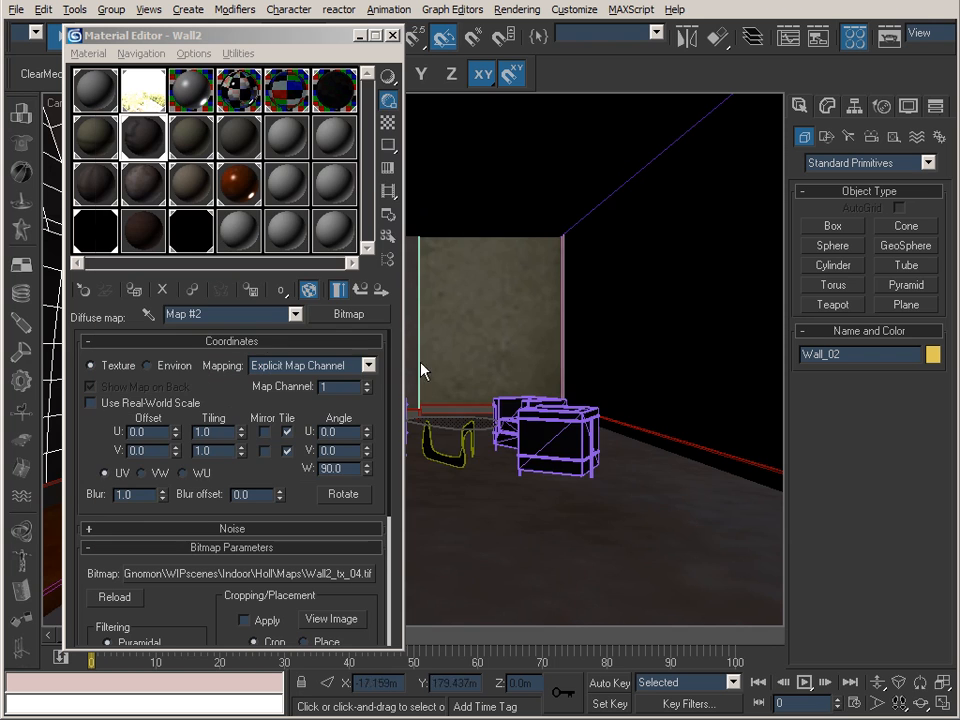
pyautogui.click(359, 37)
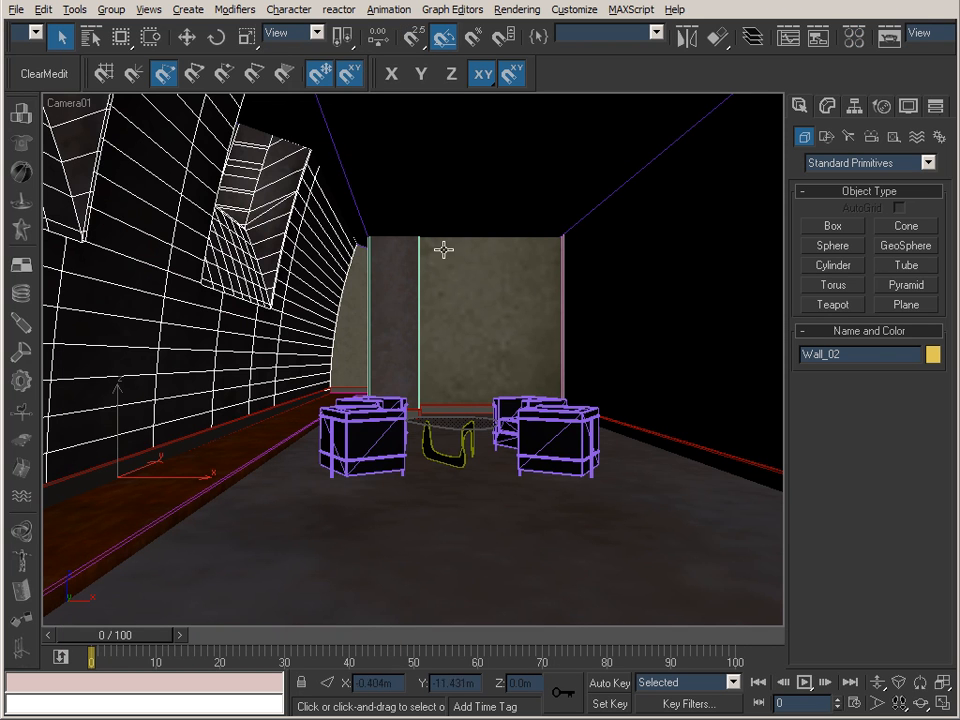
# - Select Wall_01, Floor_01, Wall_02 and Step_01 in turn to examine the textured surfaces in the camera view
pyautogui.click(519, 303)
pyautogui.click(381, 544)
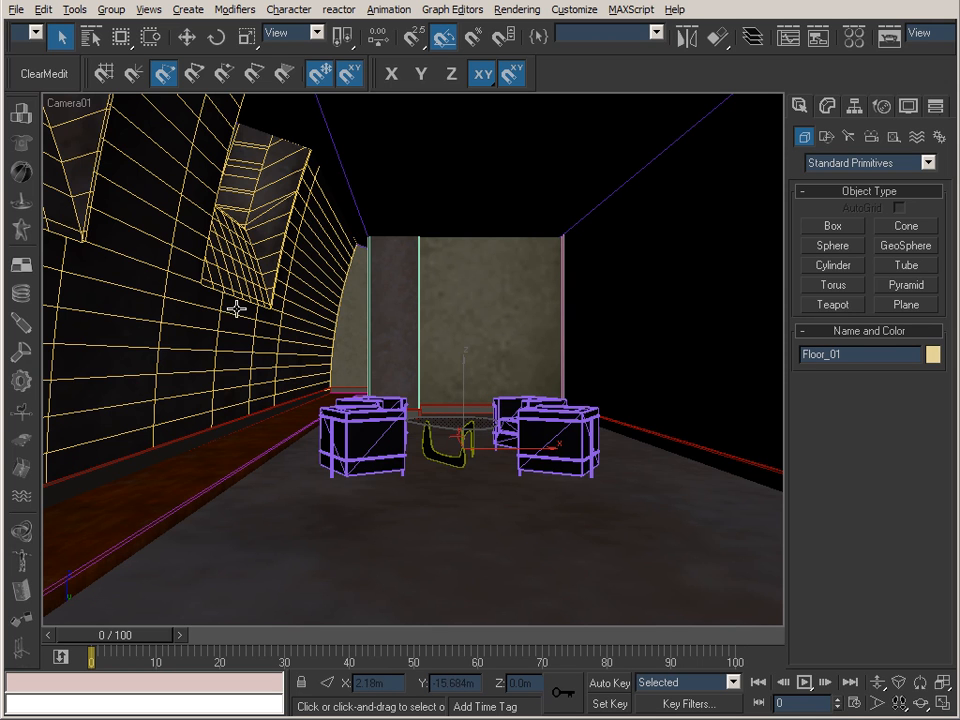
pyautogui.click(202, 350)
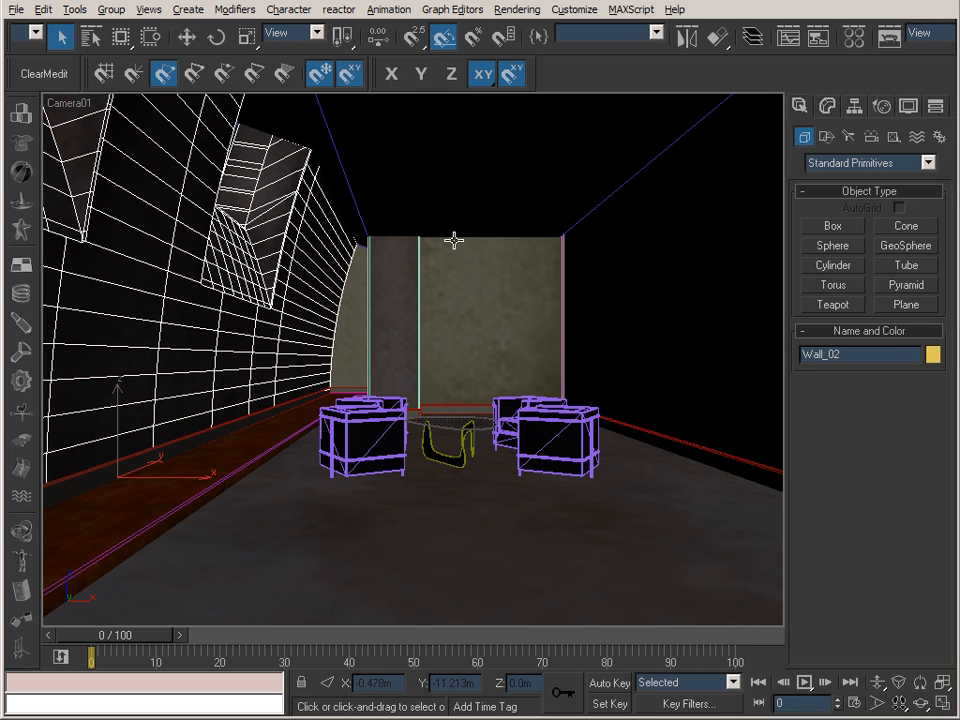
pyautogui.click(559, 289)
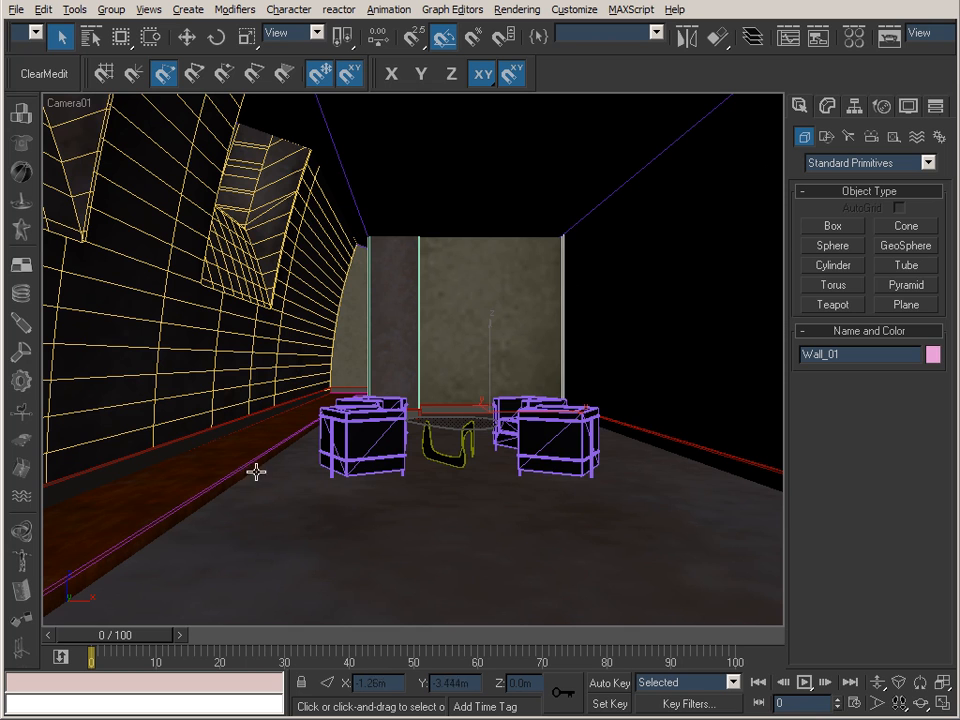
pyautogui.click(98, 535)
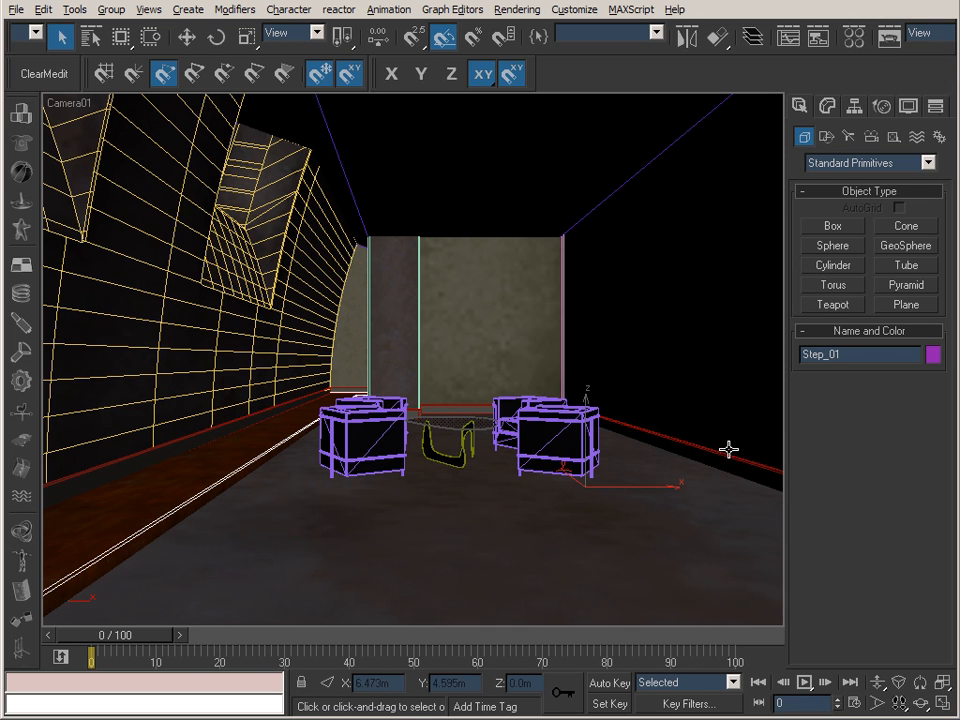
# - View the textured render 55_Holl_text.tif after 50_Holl_HDRI_BRW.tif in IrfanView, and return to the 3ds Max scene
pyautogui.hotkey('alt', 'Tab')
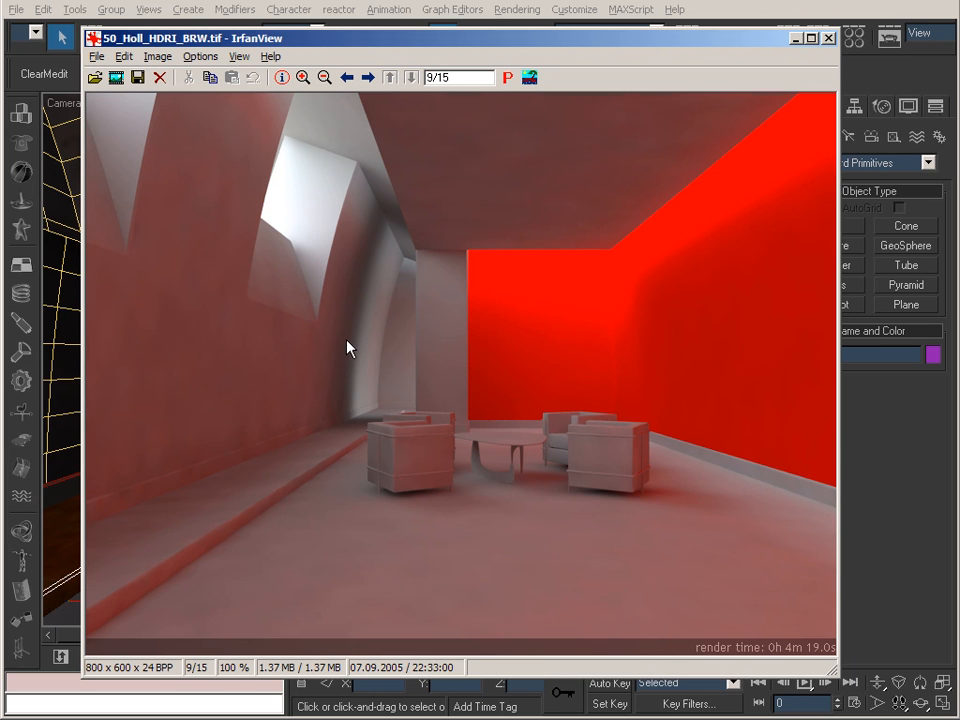
pyautogui.press('space')
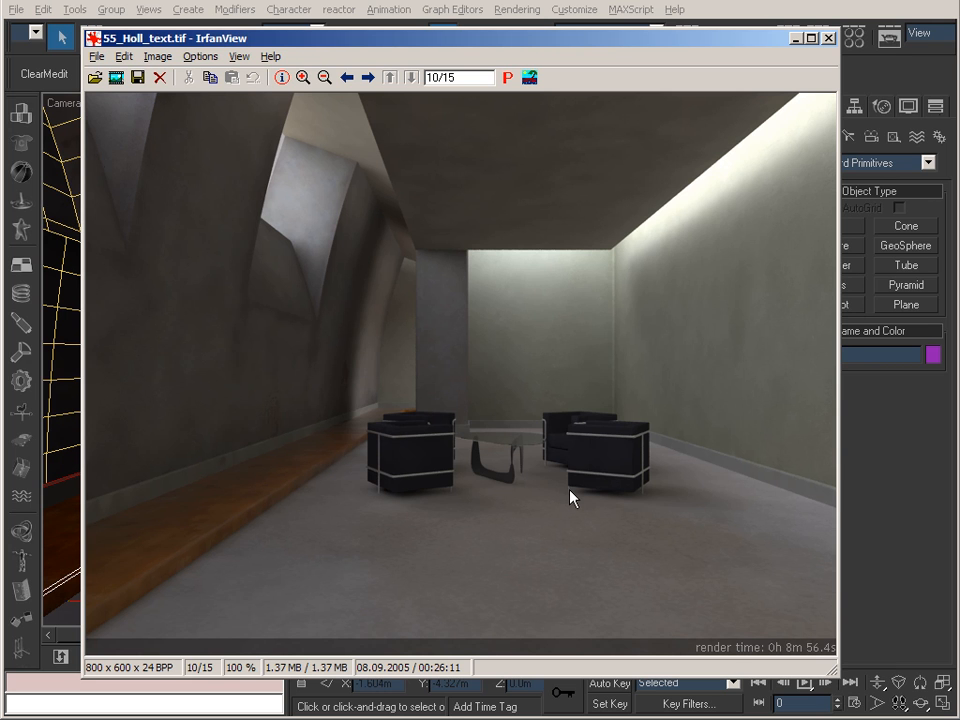
pyautogui.press('Escape')
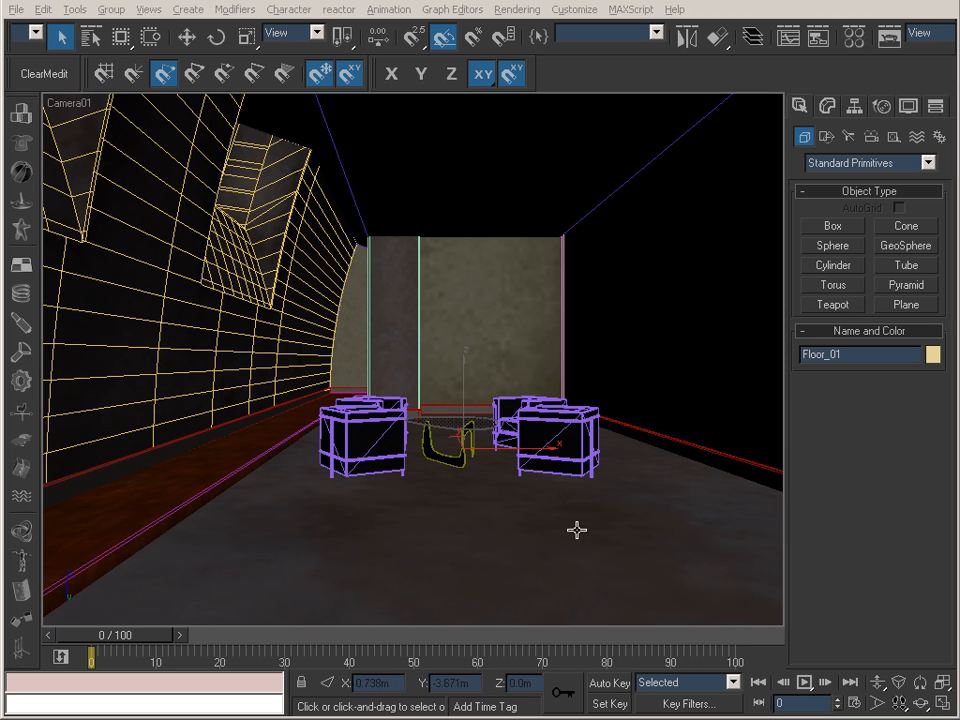
# - Enable the Falloff reflection map in the Floor material's map list
pyautogui.click(861, 40)
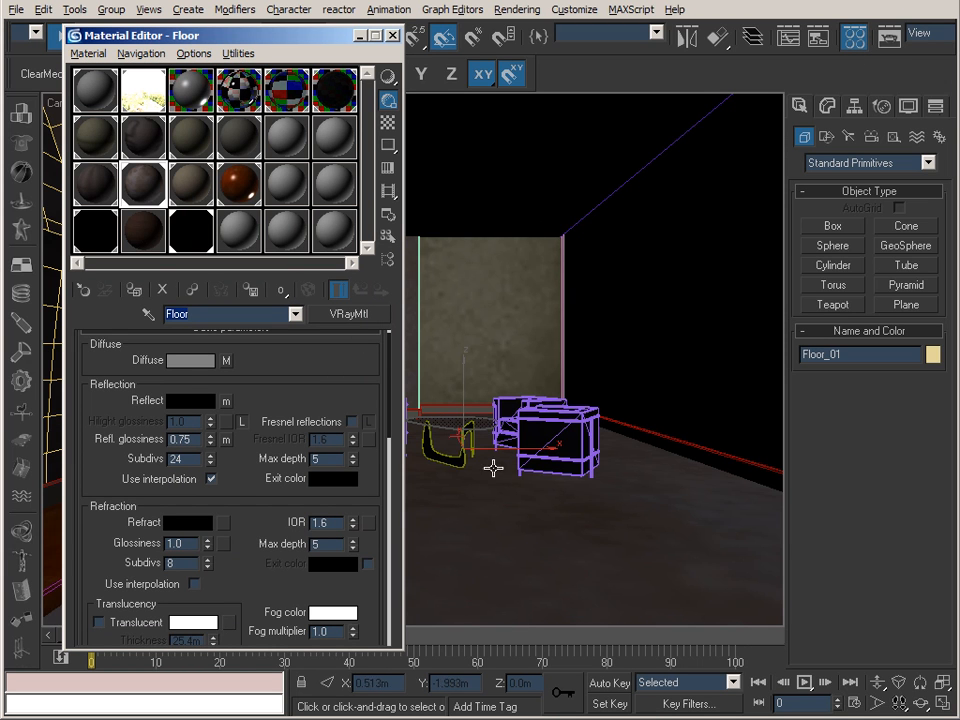
pyautogui.moveTo(264, 398); pyautogui.dragTo(207, 428)
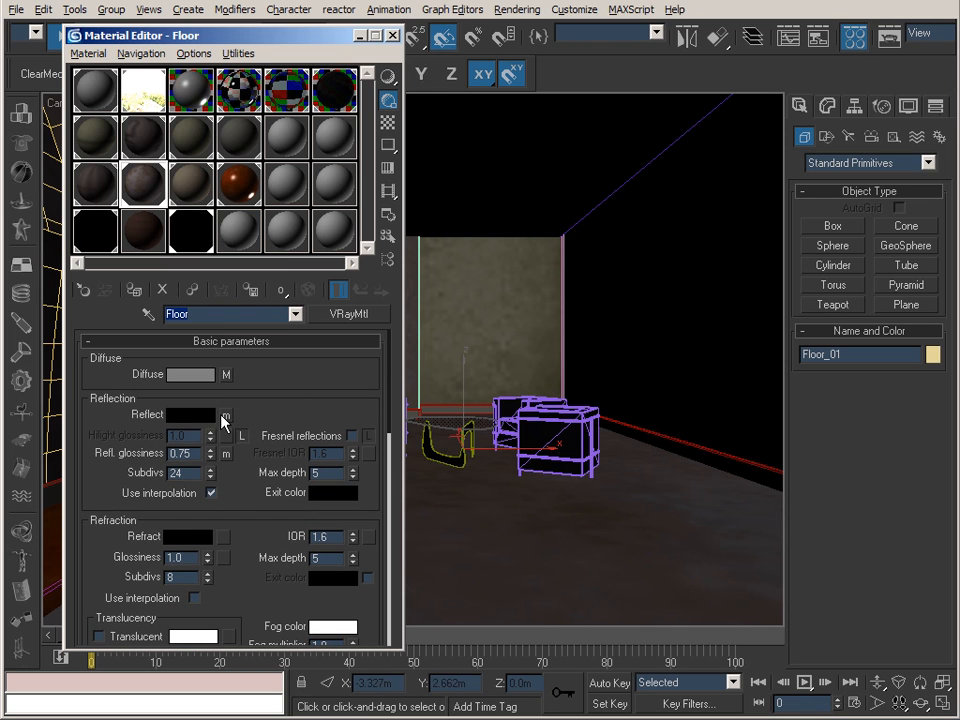
pyautogui.scroll(-5, 245, 490)
pyautogui.scroll(-4, 87, 494)
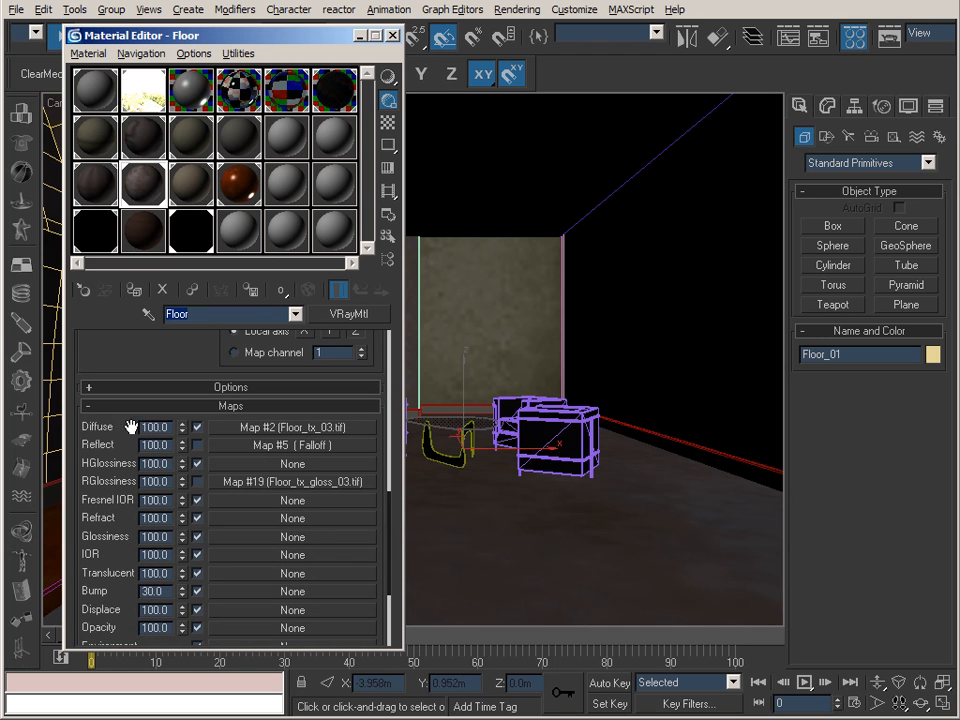
pyautogui.click(196, 445)
# - Disable the Floor_tx_spec_03.tif map inside the Floor material's reflection Falloff, return to the parent material and close the Material Editor
pyautogui.click(248, 446)
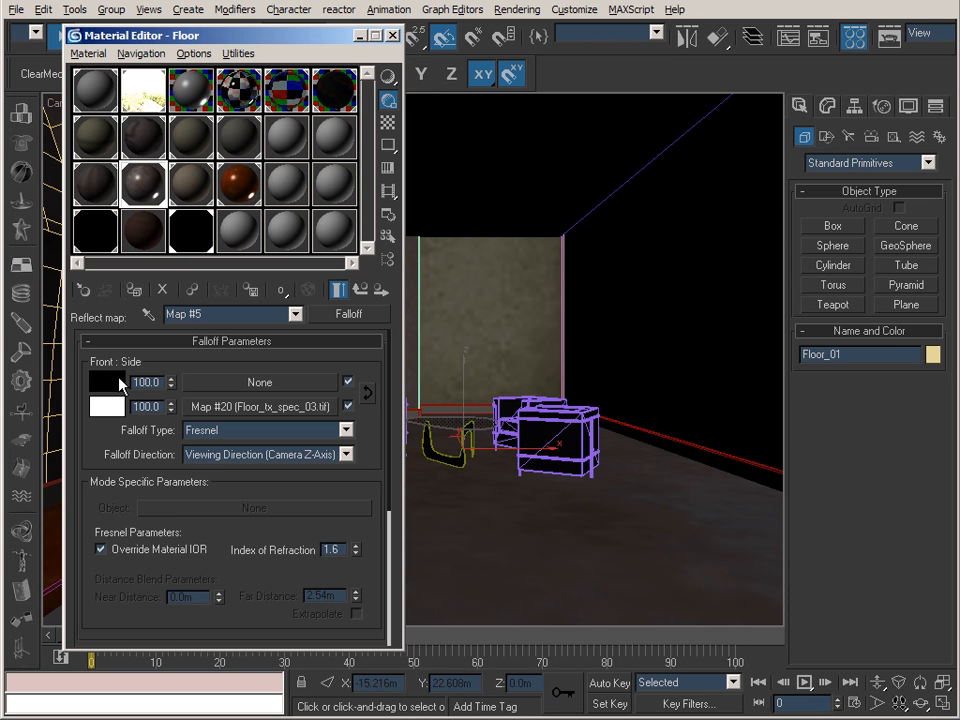
pyautogui.click(348, 407)
pyautogui.click(365, 290)
pyautogui.moveTo(160, 390); pyautogui.dragTo(118, 628)
pyautogui.moveTo(73, 340); pyautogui.dragTo(101, 524)
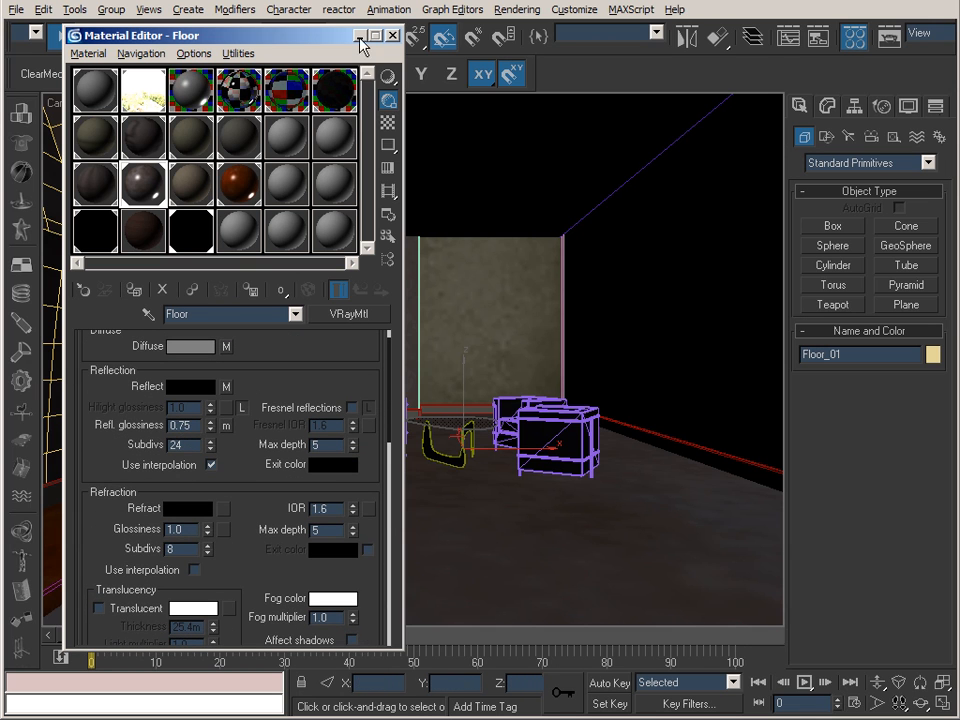
pyautogui.press('m')
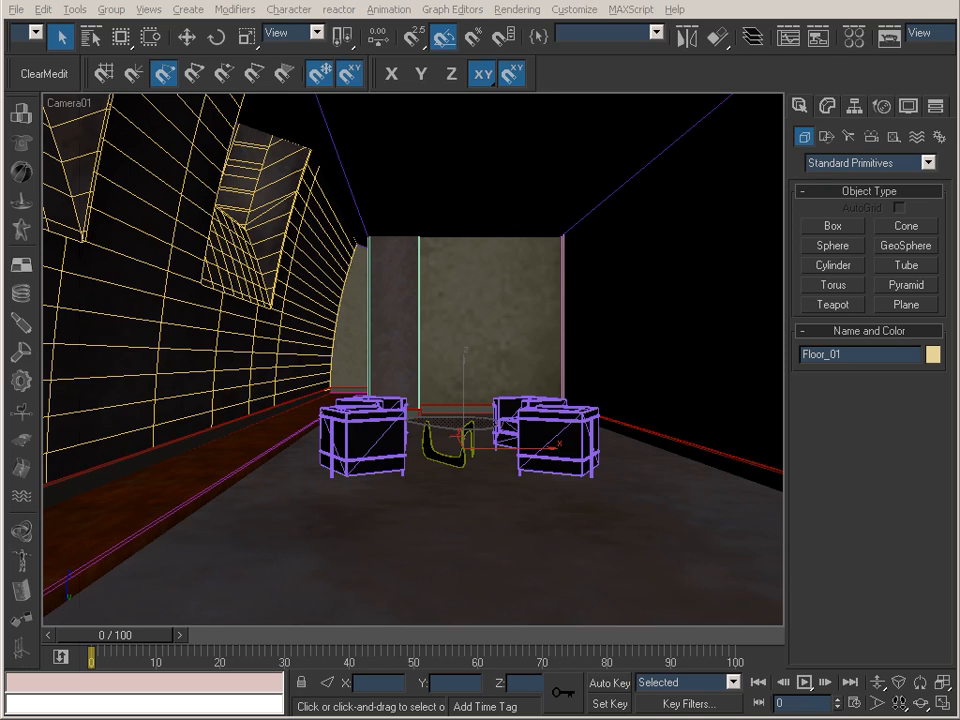
# - Compare the renders 55_Holl_text.tif and 60_Holl_text_refl.tif in IrfanView, and return to the 3ds Max scene
pyautogui.hotkey('alt', 'Tab')
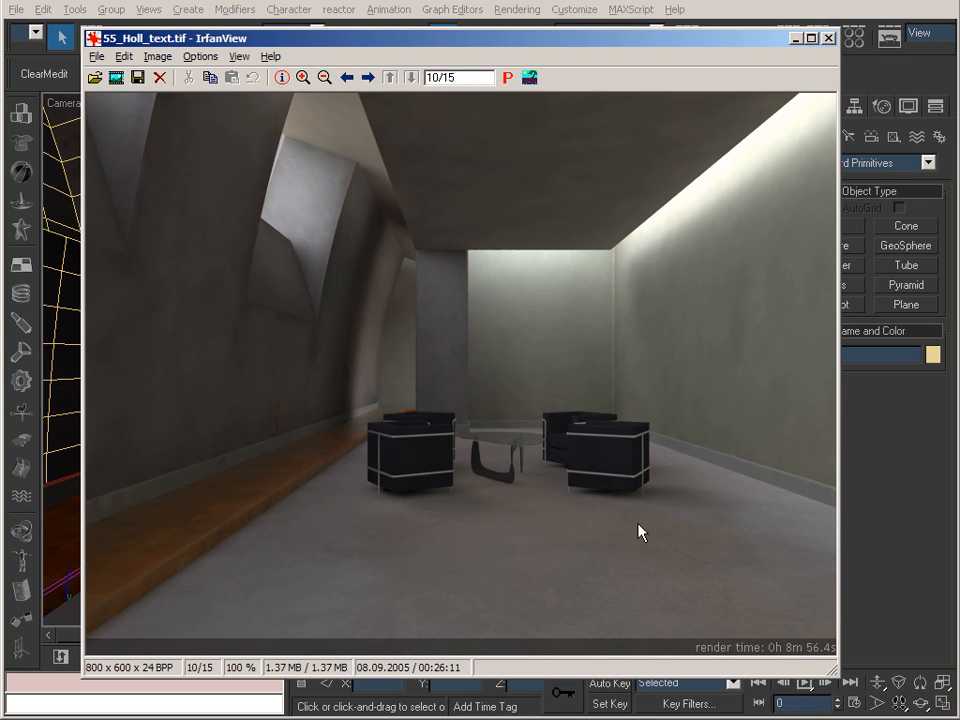
pyautogui.press('space')
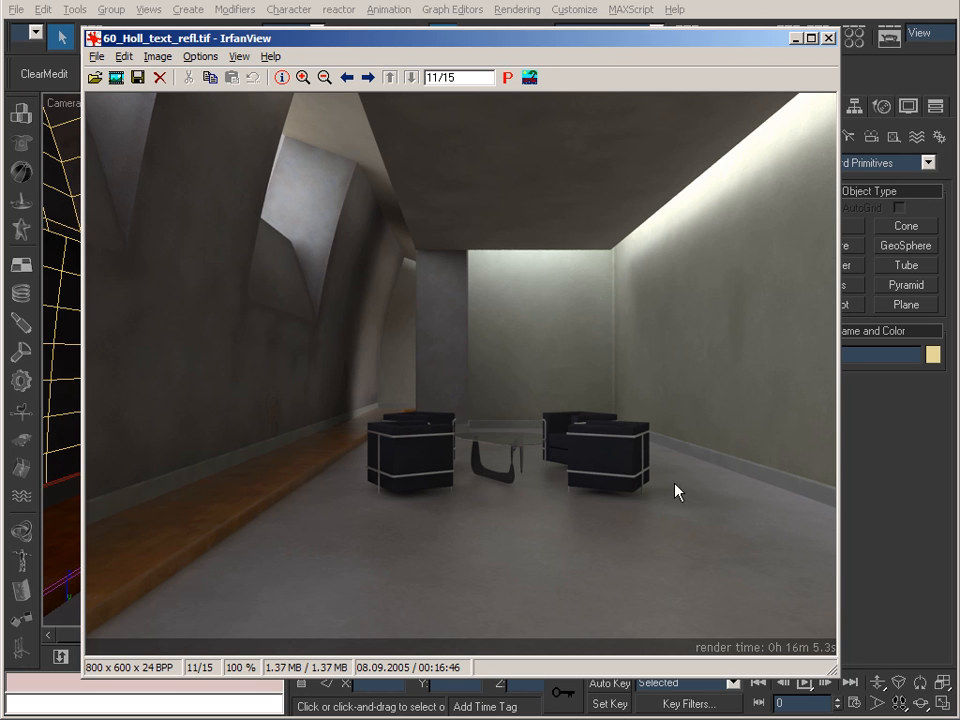
pyautogui.press('pageup')
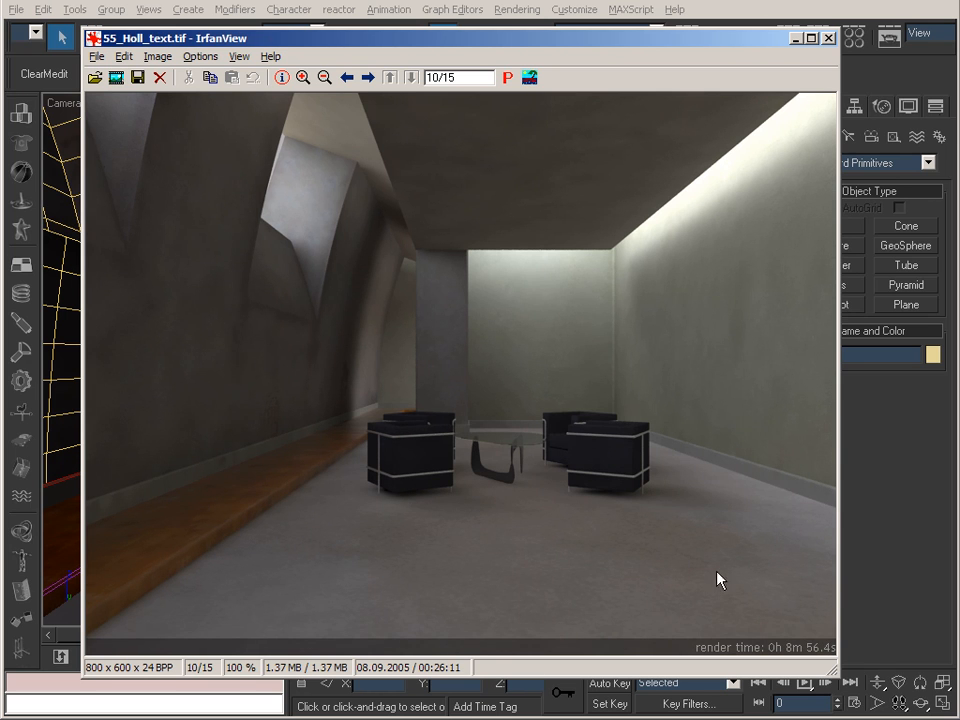
pyautogui.press('pagedown')
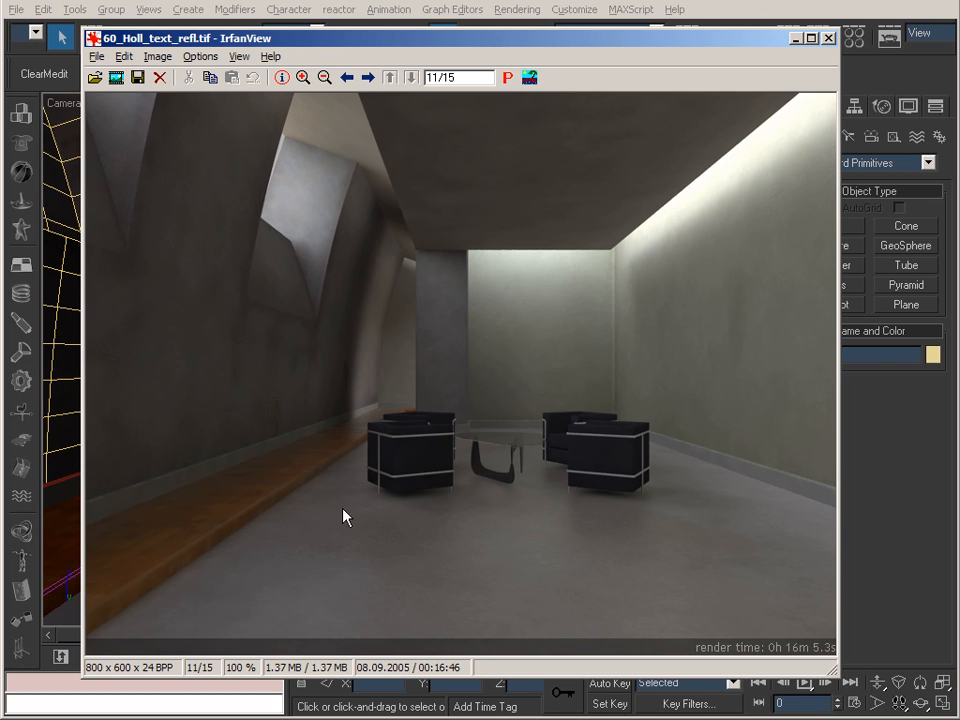
pyautogui.click(795, 38)
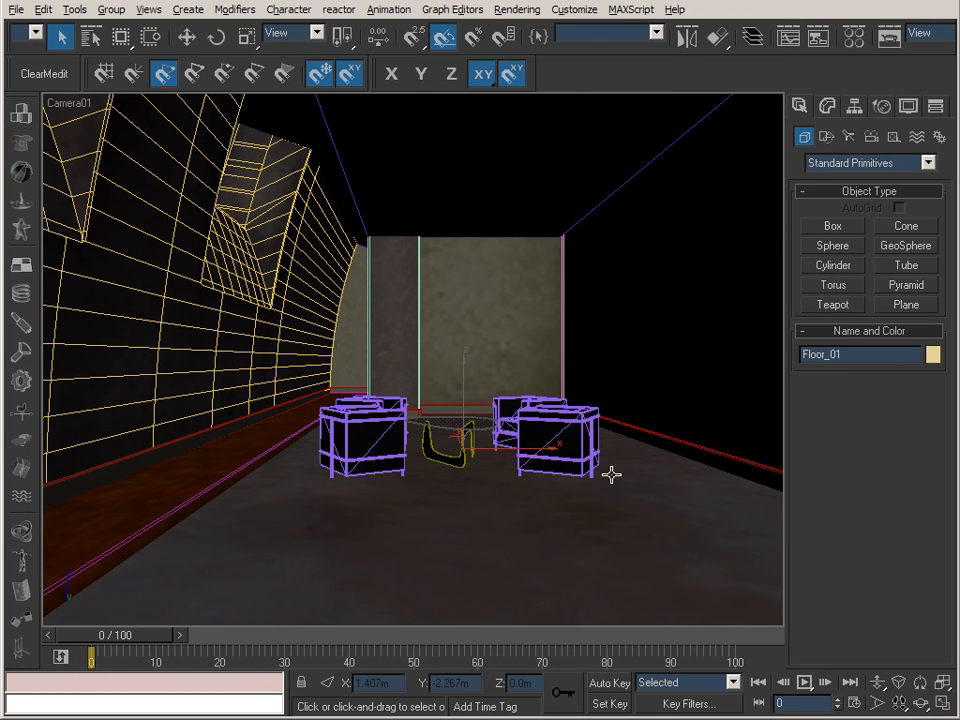
# - Replace the Floor material's diffuse bitmap with Floor_tx_dark_04.tif and put the Material Editor away
pyautogui.click(852, 42)
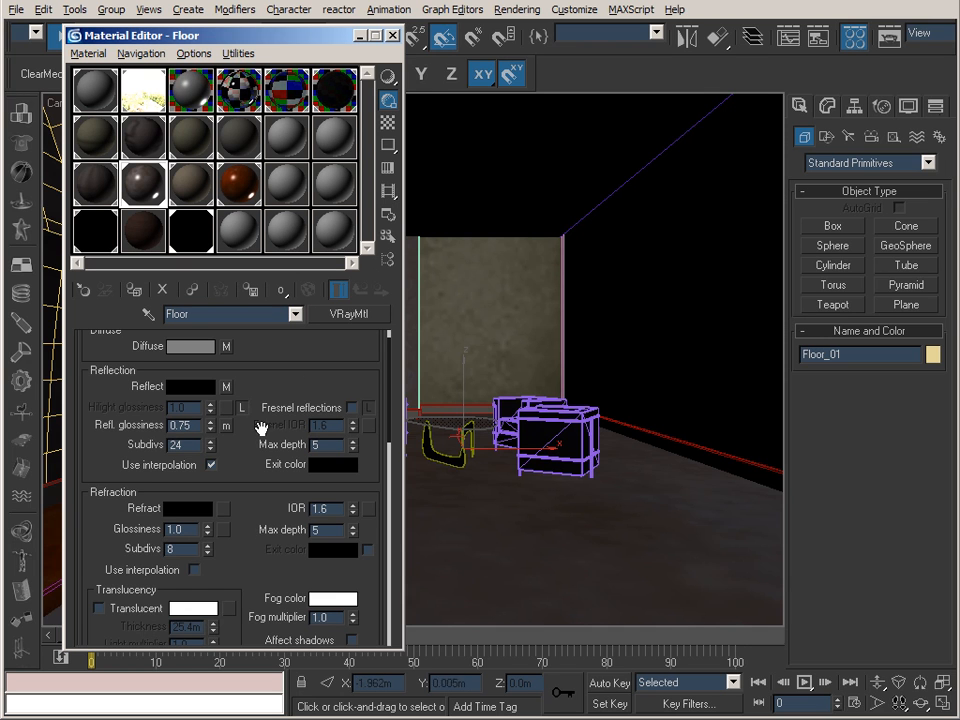
pyautogui.click(226, 346)
pyautogui.click(330, 574)
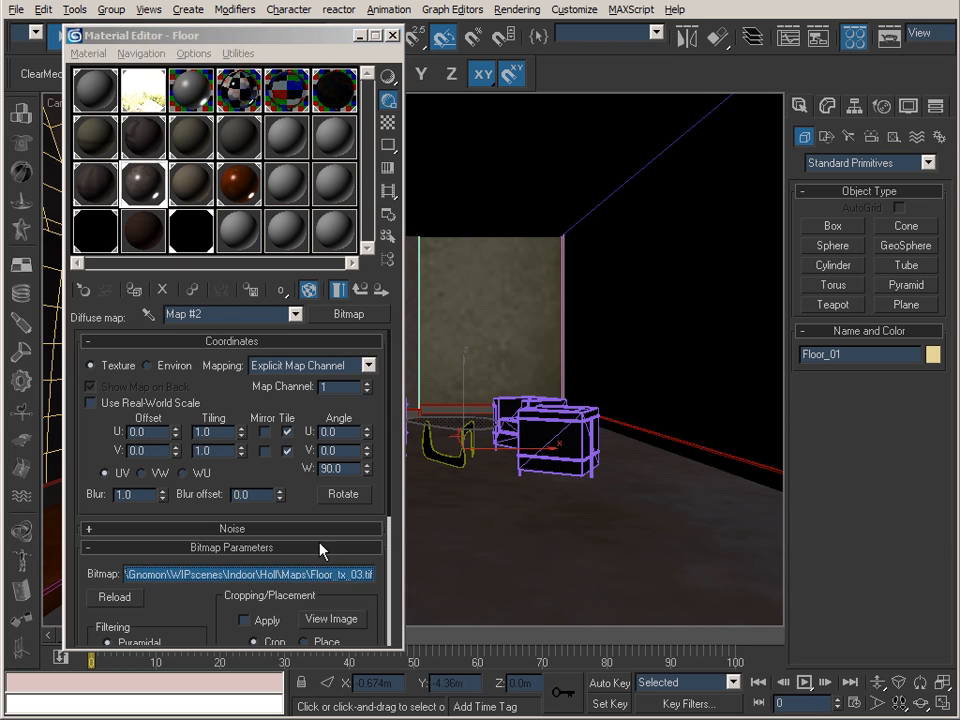
pyautogui.click(645, 237)
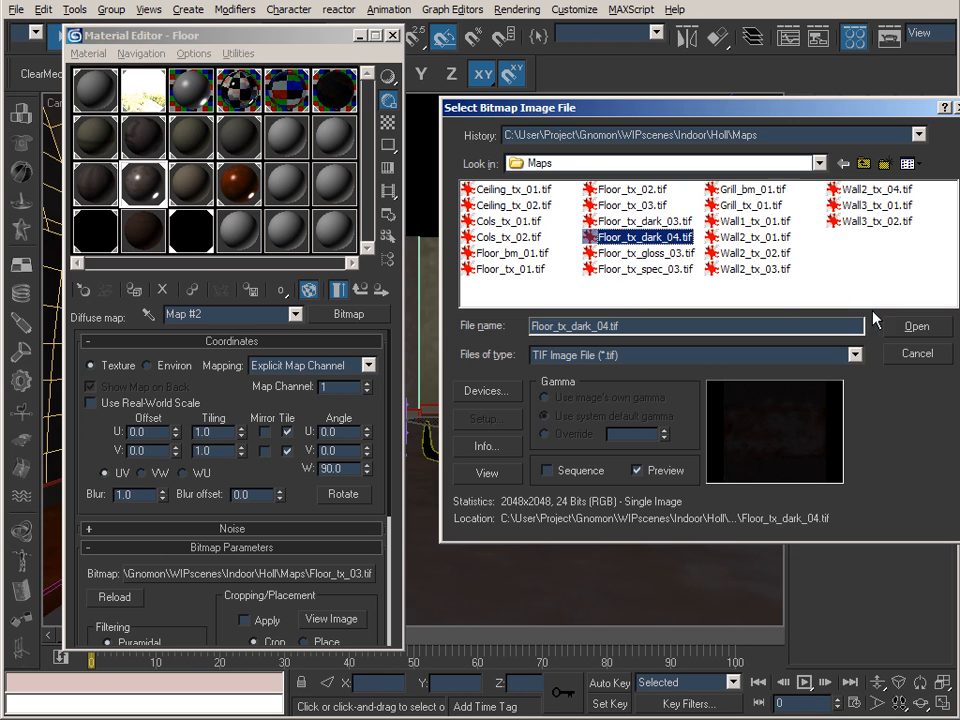
pyautogui.click(917, 328)
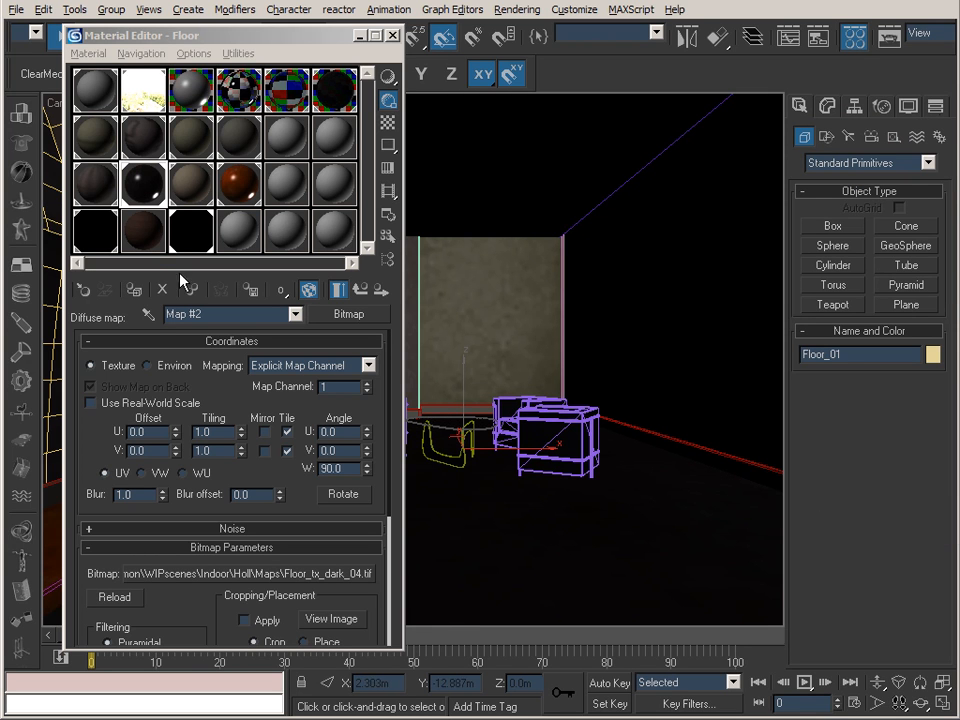
pyautogui.click(359, 290)
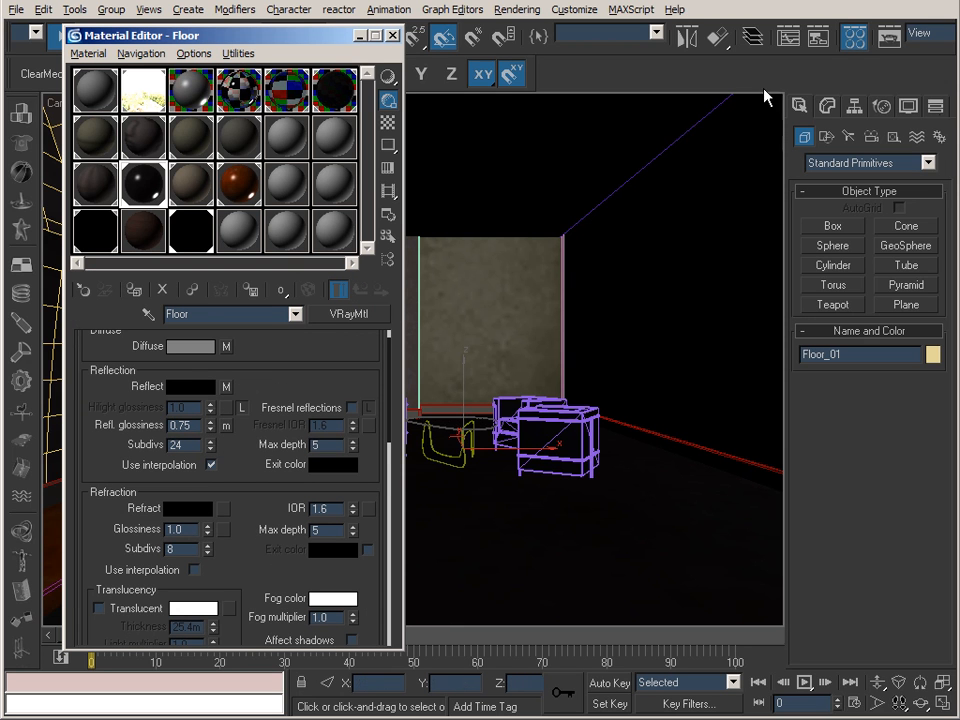
pyautogui.click(359, 37)
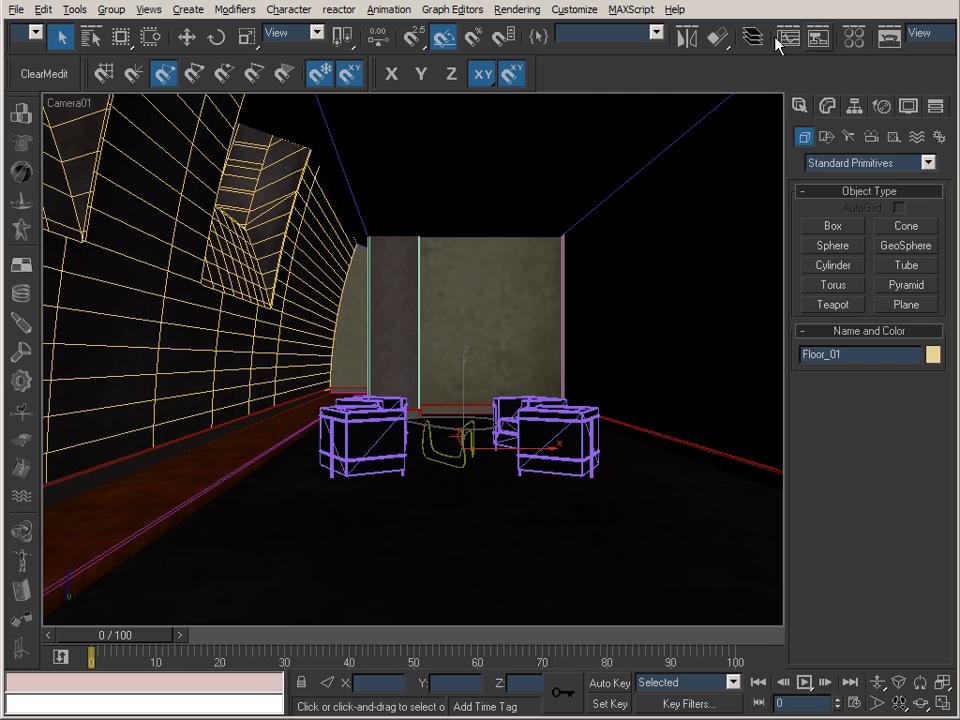
# - Open the Render Scene dialog, compare the renders 60_Holl_text_refl.tif and 65_Holl_text_rfl_DF.tif in IrfanView, and return to 3ds Max
pyautogui.click(888, 37)
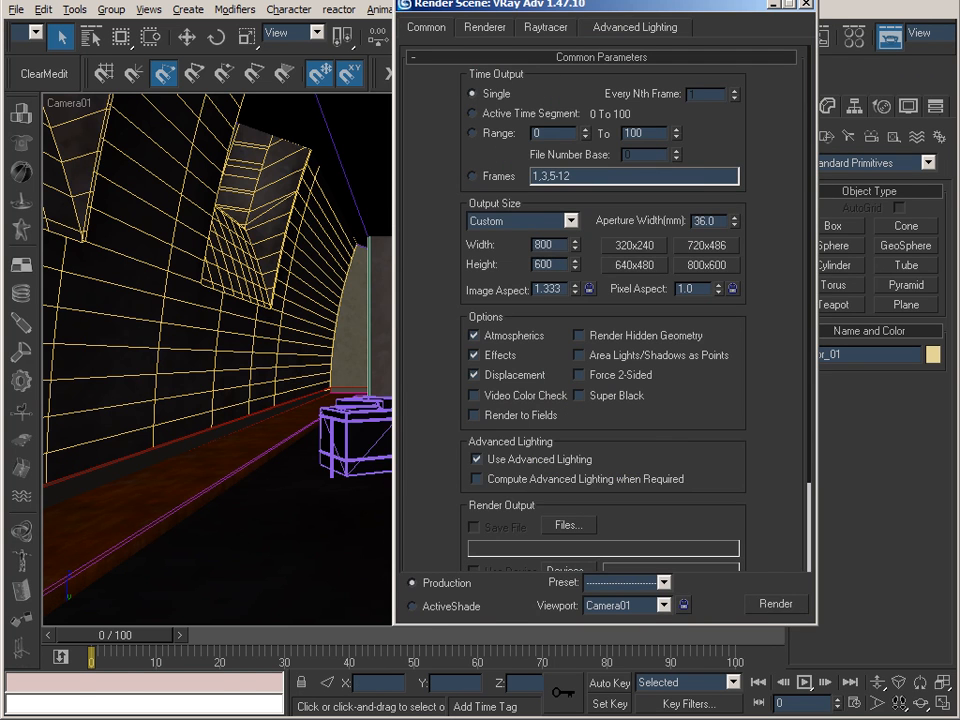
pyautogui.hotkey('alt', 'Tab')
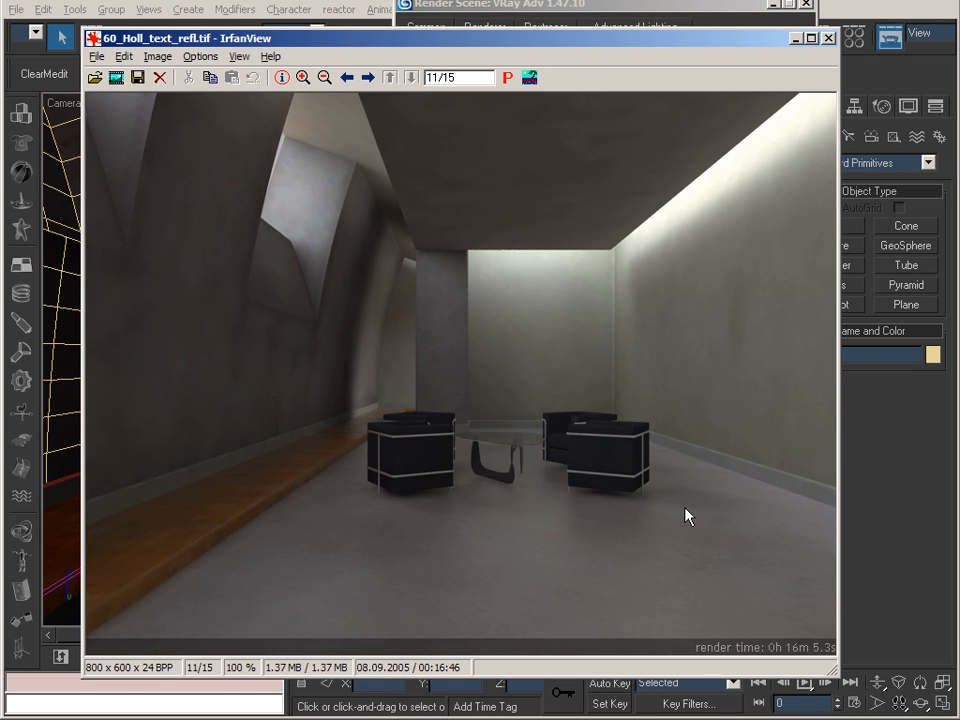
pyautogui.press('space')
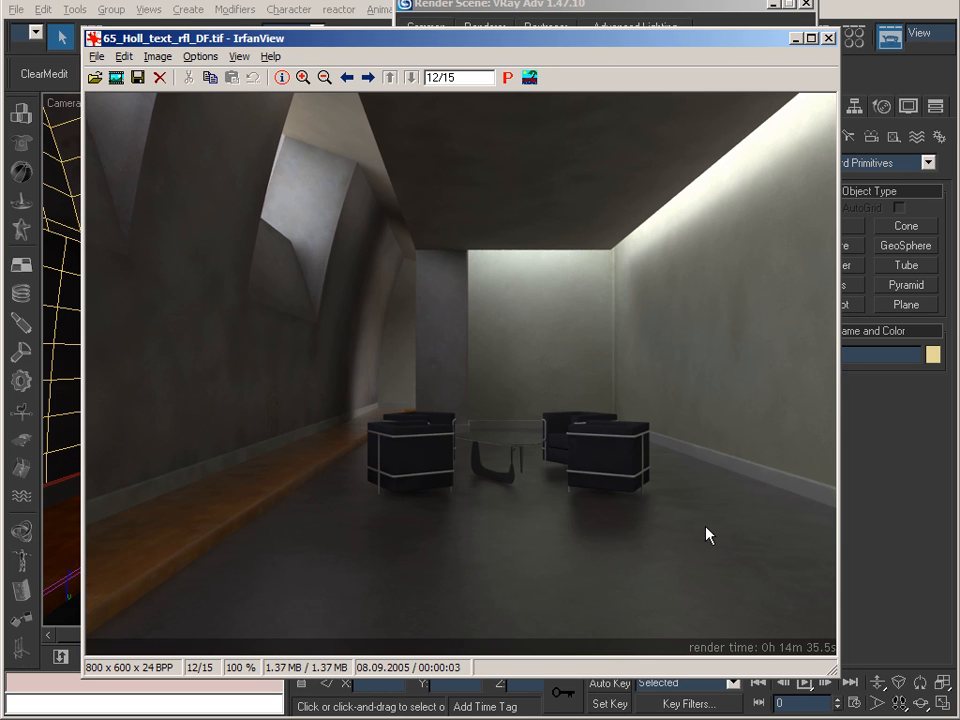
pyautogui.scroll(1, 494, 580)
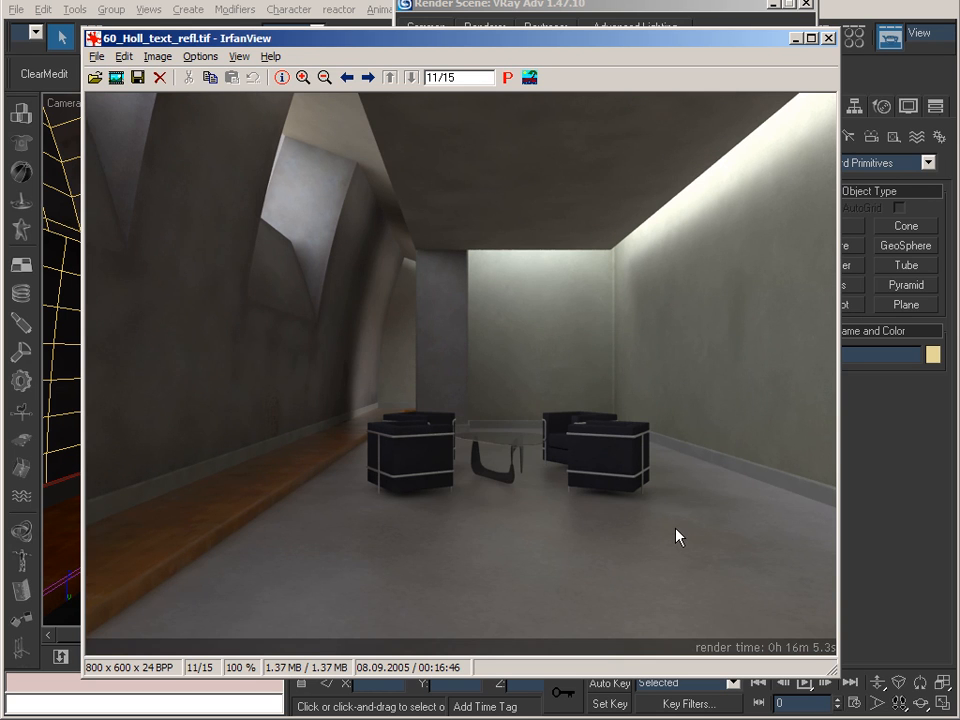
pyautogui.scroll(-1, 674, 537)
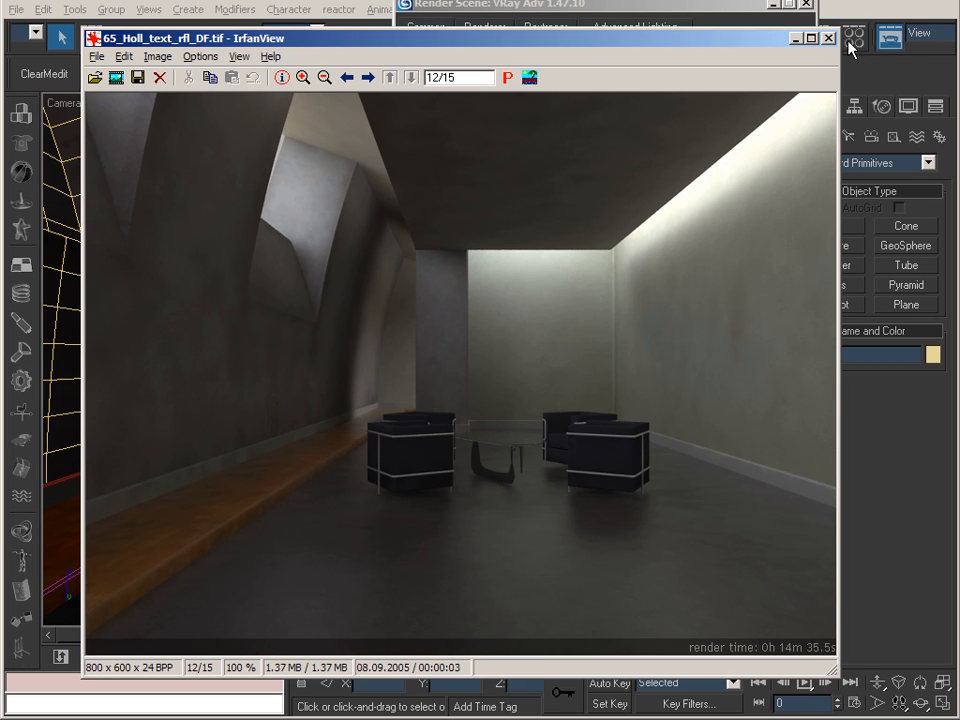
pyautogui.click(795, 40)
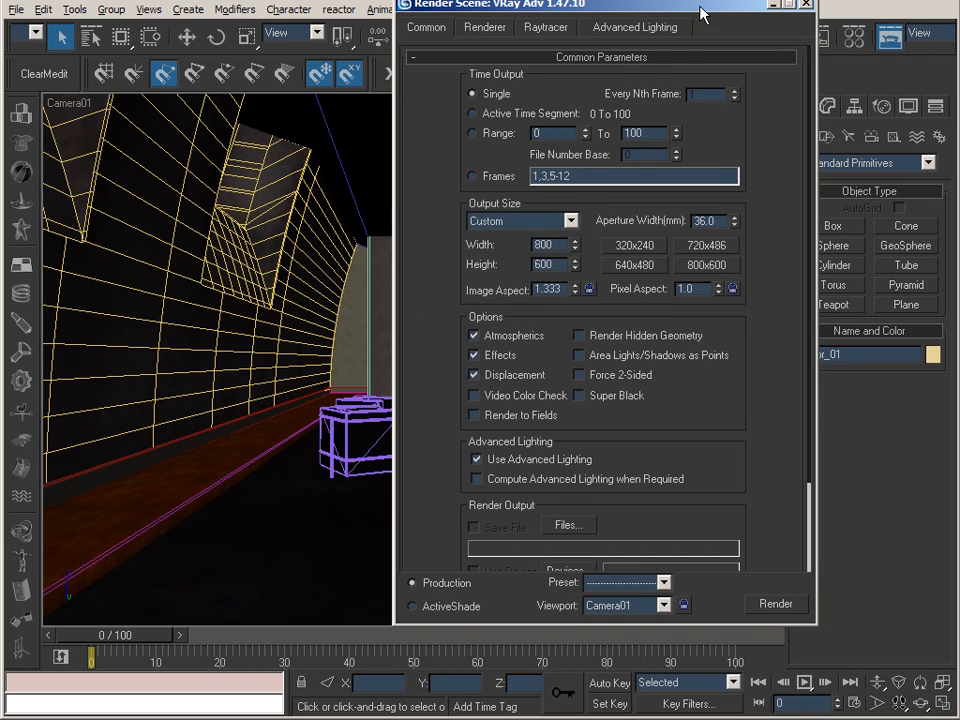
# - Open the Material Editor on the Floor material beside the Render Scene dialog and recheck the 65_Holl_text_rfl_DF.tif render in IrfanView
pyautogui.moveTo(700, 8); pyautogui.dragTo(673, 42)
pyautogui.click(855, 37)
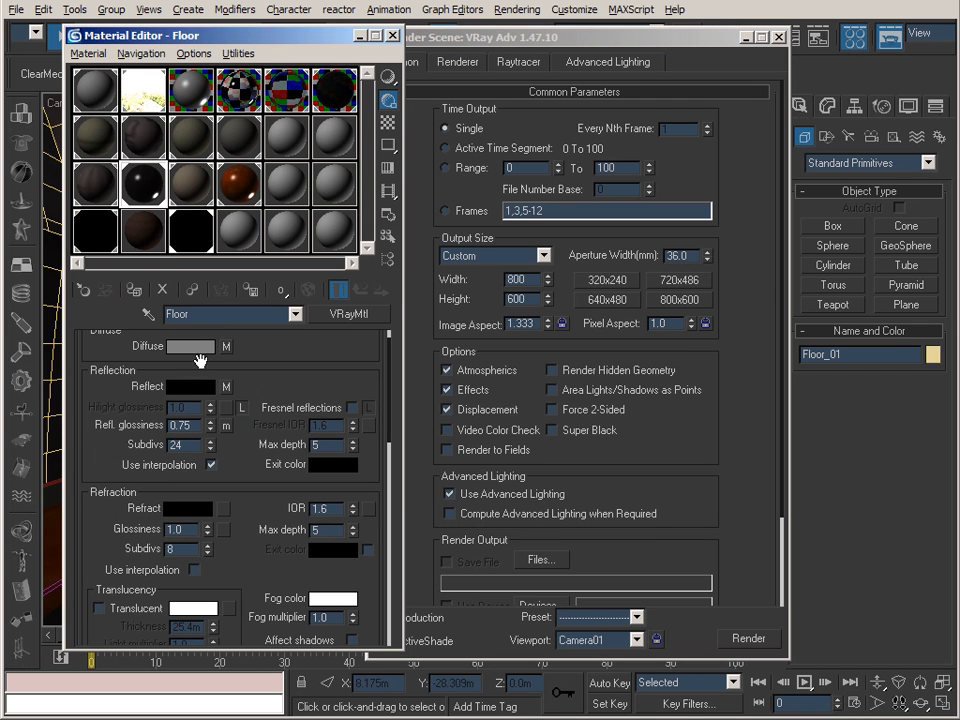
pyautogui.hotkey('alt', 'Tab')
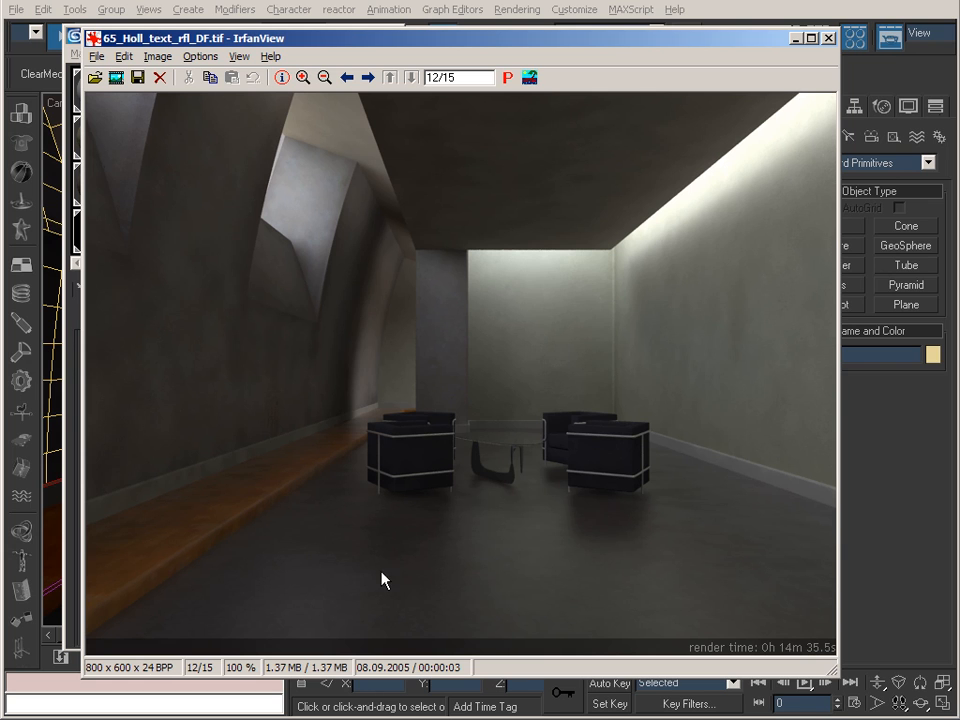
pyautogui.hotkey('alt', 'Tab')
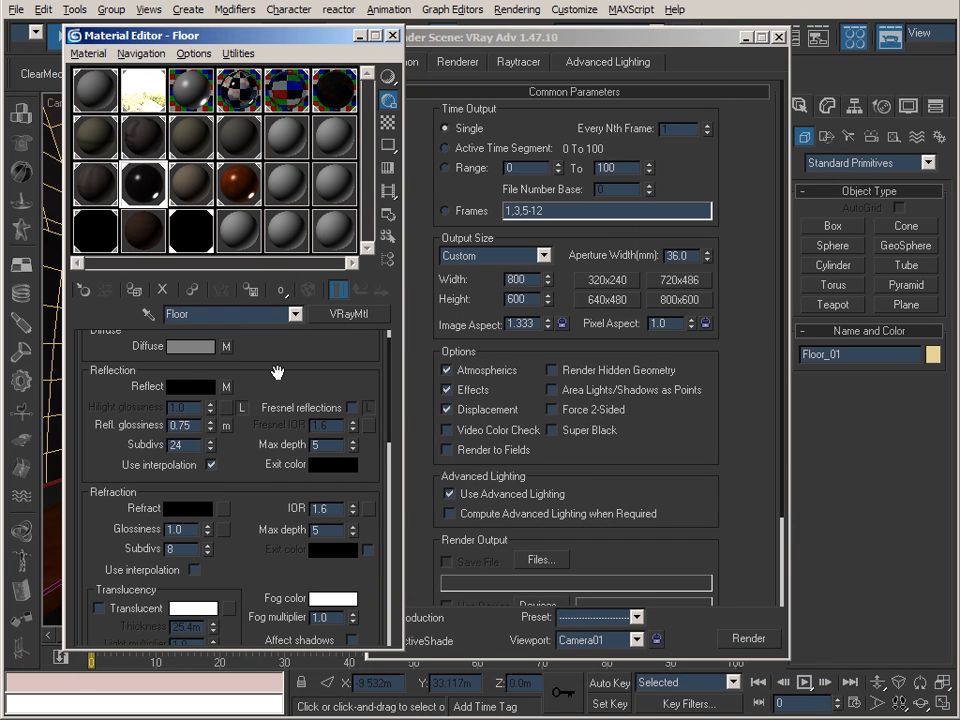
# - Preview the Floor_tx_spec_03.tif bitmap inside the Floor material's reflection Falloff without replacing the file
pyautogui.moveTo(106, 459); pyautogui.dragTo(148, 223)
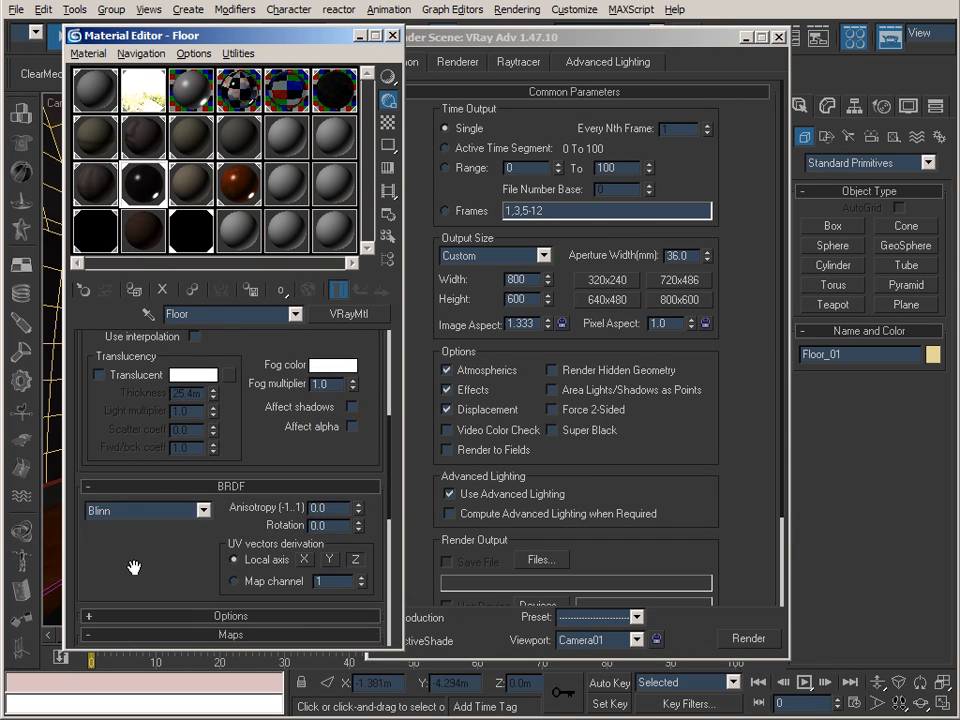
pyautogui.moveTo(135, 562); pyautogui.dragTo(154, 262)
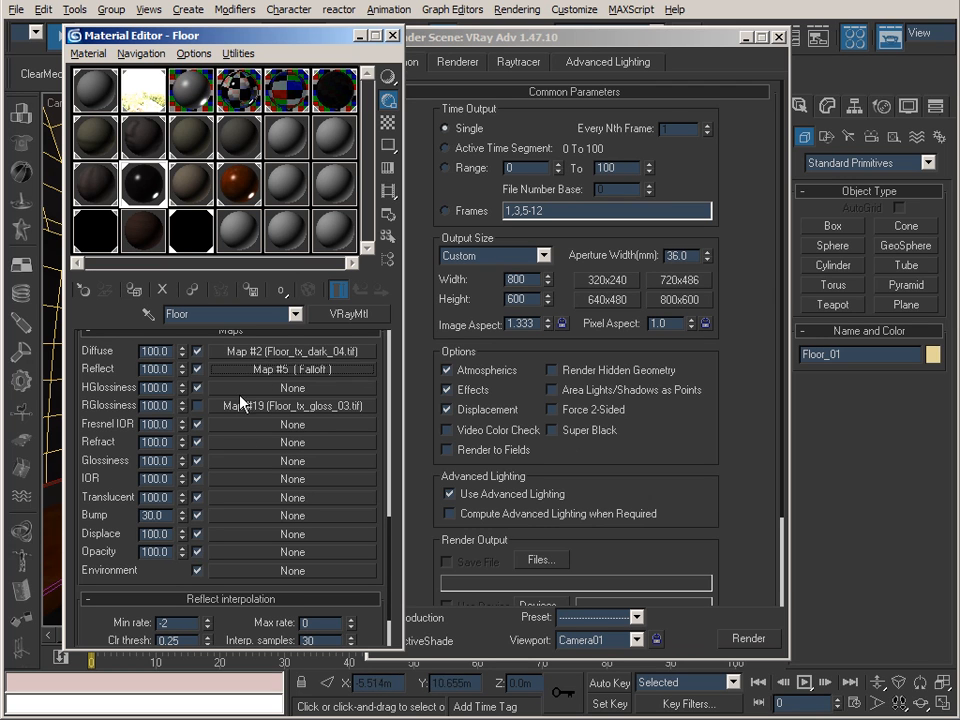
pyautogui.click(251, 370)
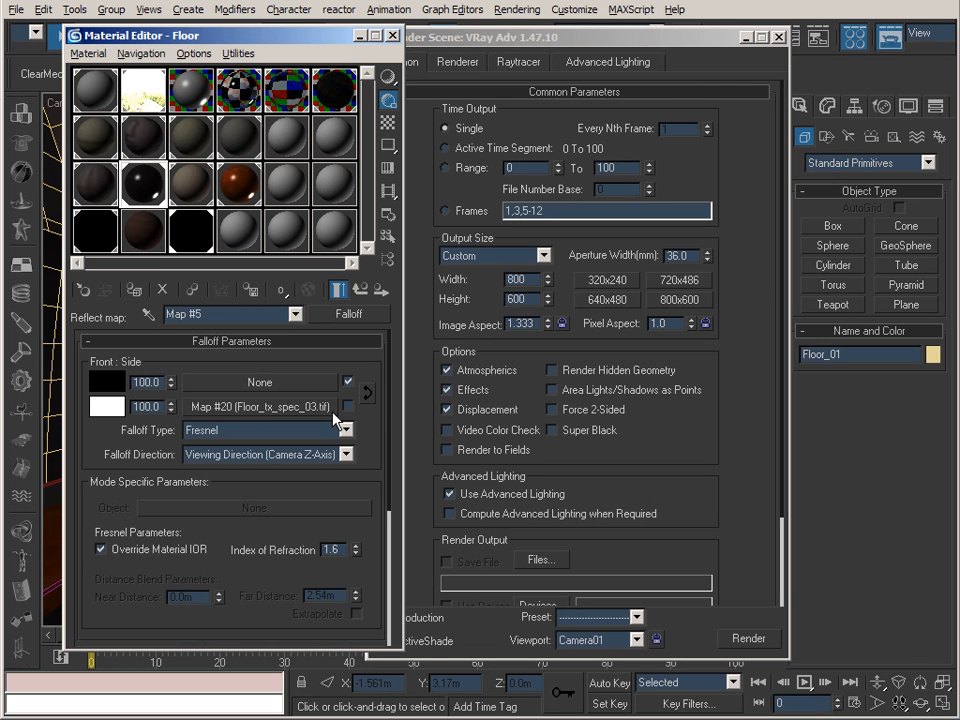
pyautogui.click(230, 411)
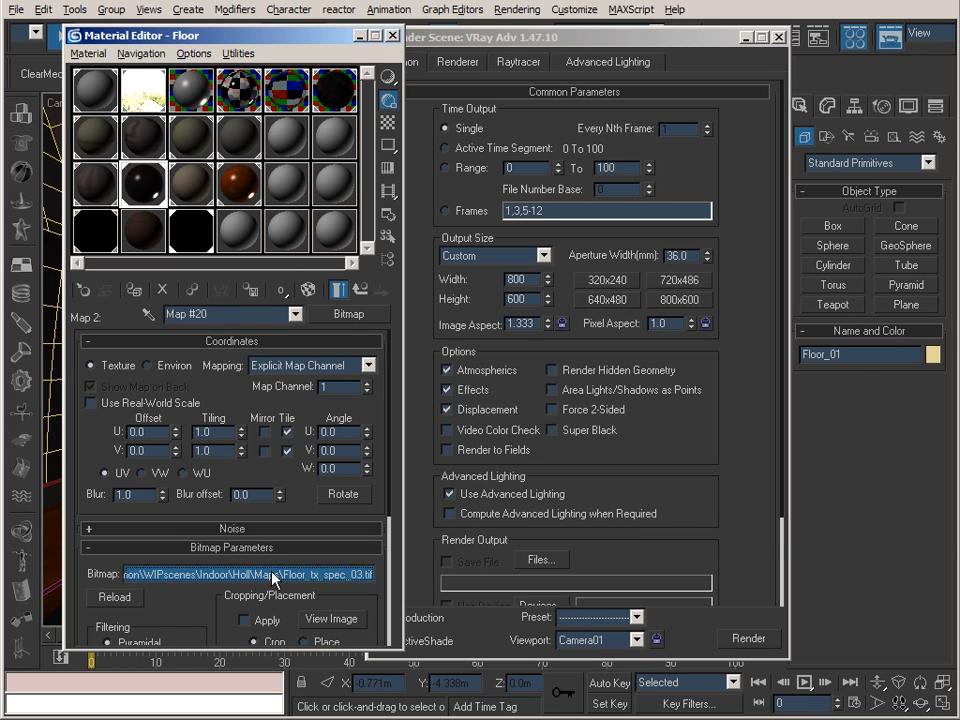
pyautogui.click(273, 578)
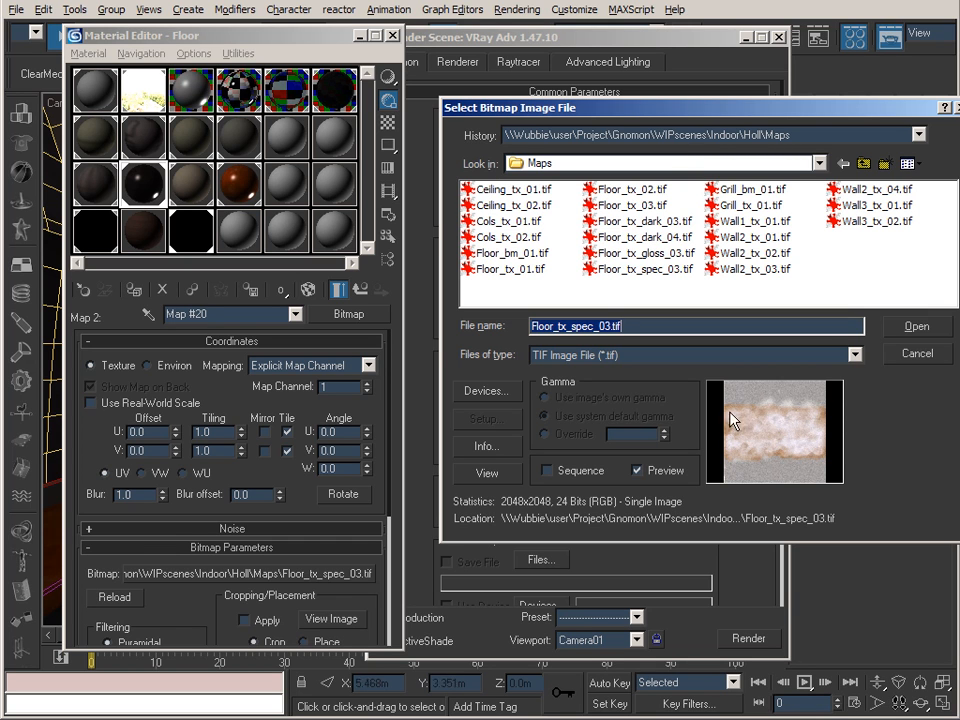
pyautogui.click(917, 353)
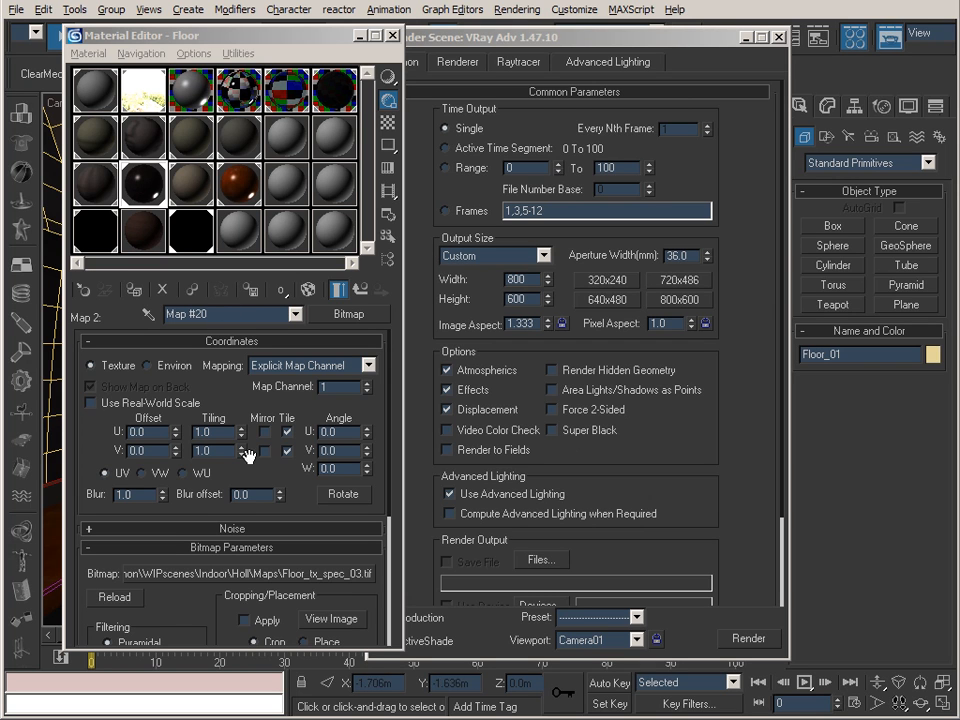
# - Enable the Floor_tx_spec_03.tif map in the Floor material's reflection Falloff, recheck the Falloff and return to the parent material
pyautogui.click(358, 291)
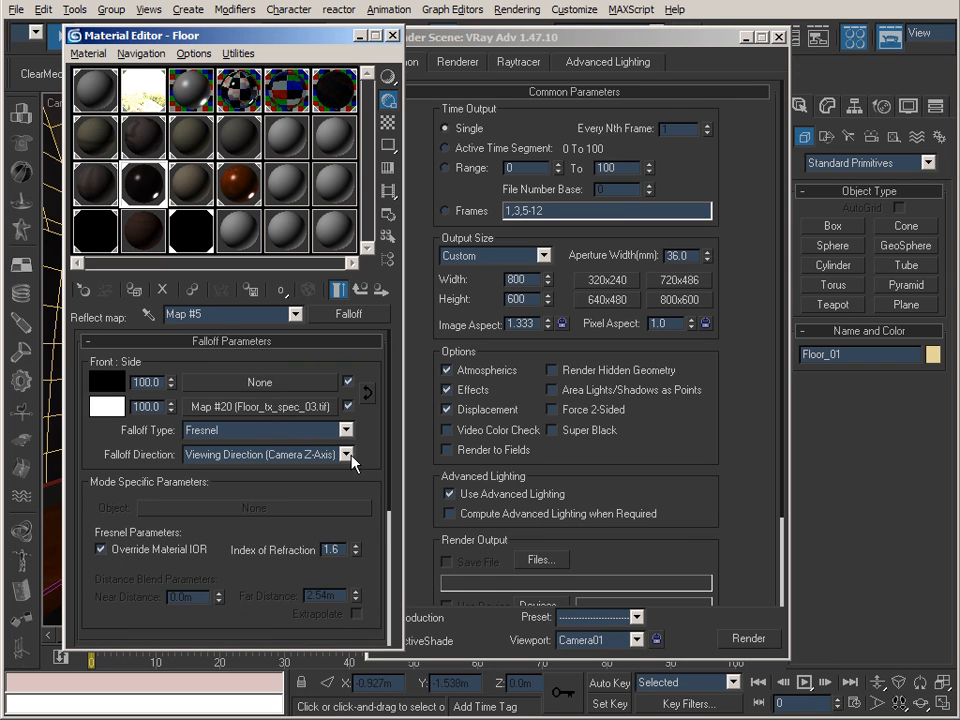
pyautogui.click(358, 291)
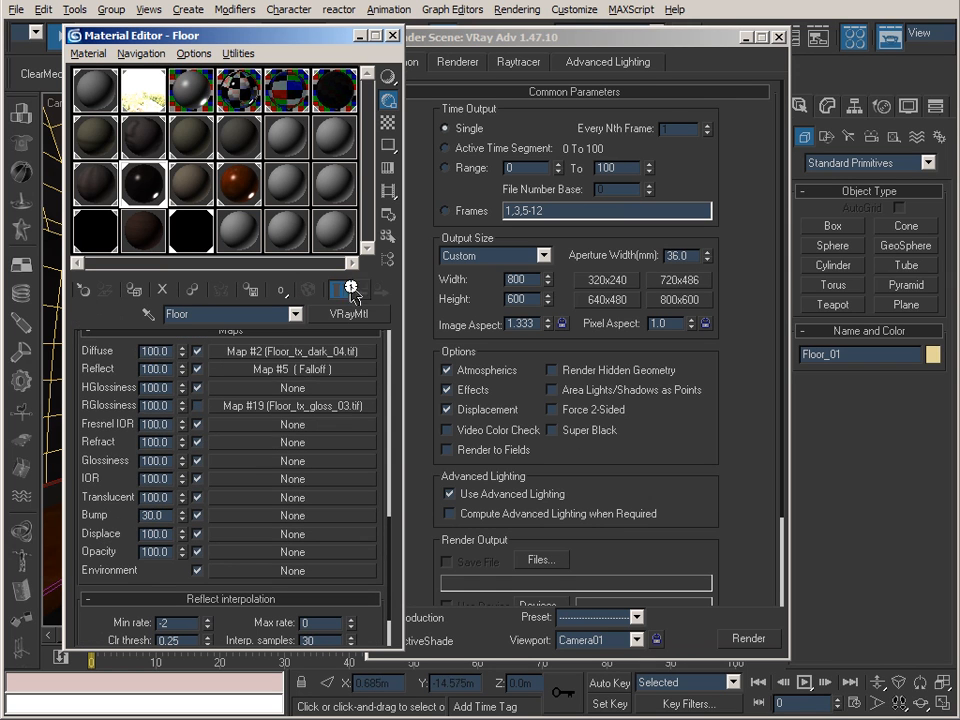
pyautogui.click(278, 370)
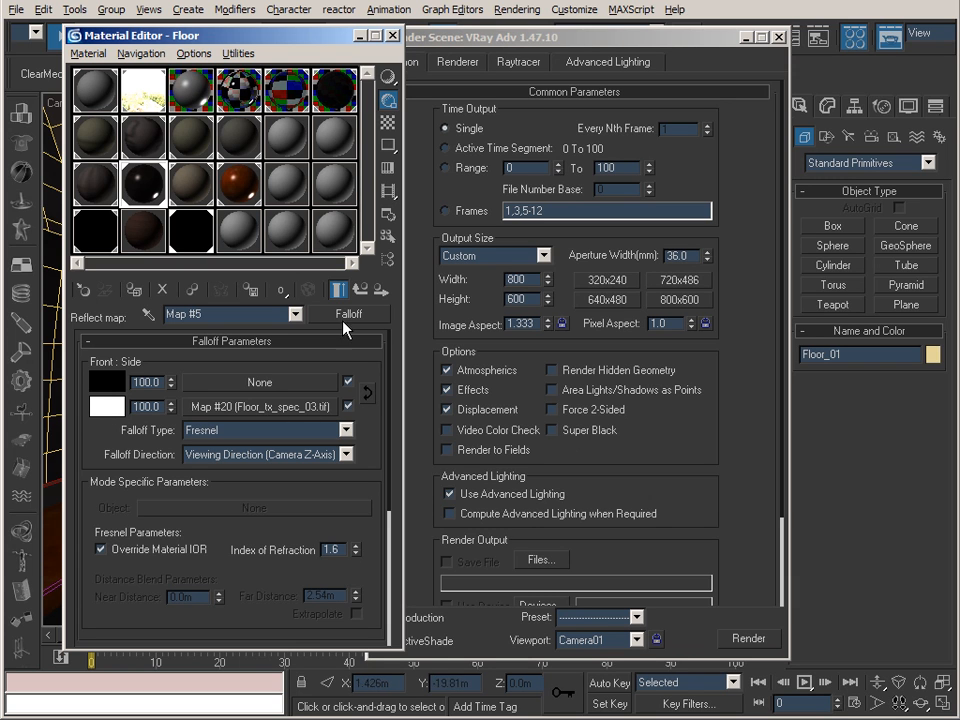
pyautogui.click(358, 289)
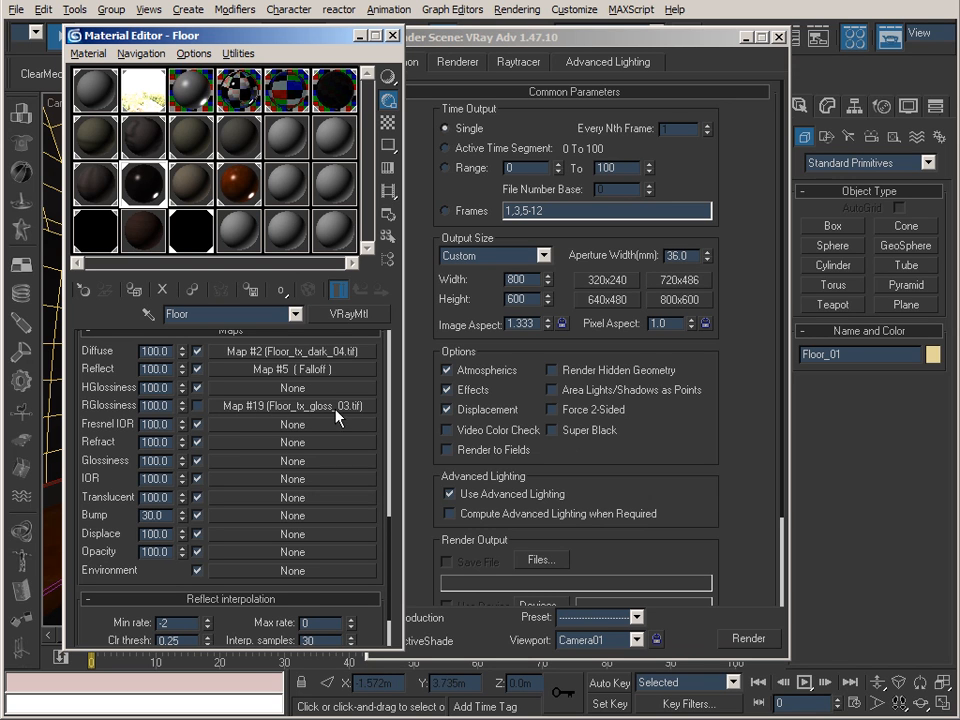
# - Enable the Floor material's RGlossiness map, preview its Floor_tx_gloss_03.tif bitmap and return to the parent material
pyautogui.click(197, 405)
pyautogui.click(253, 407)
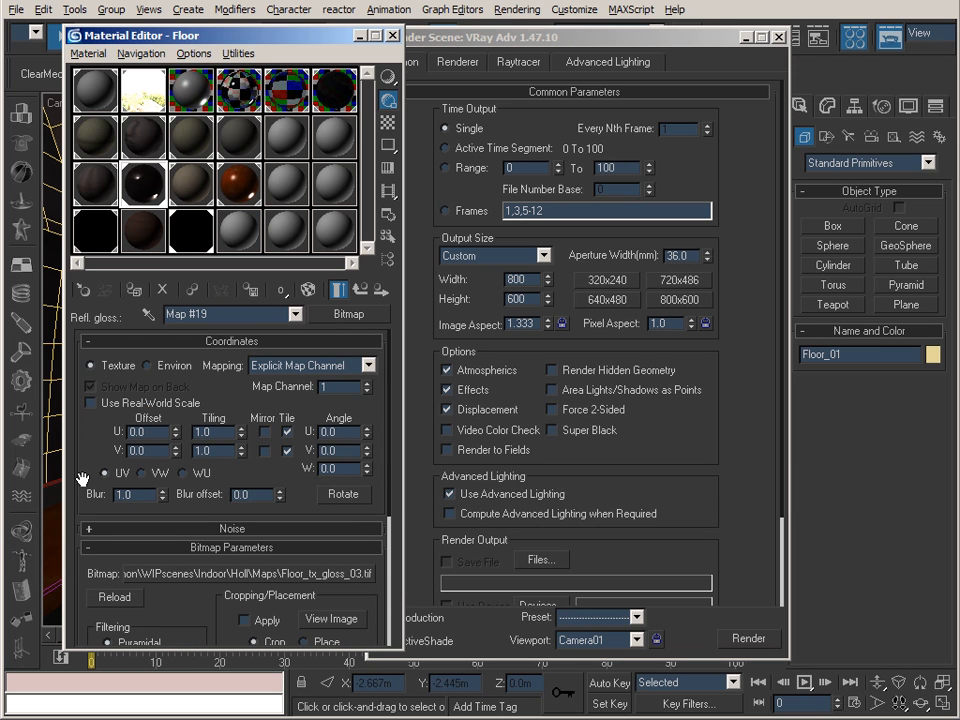
pyautogui.moveTo(82, 478); pyautogui.dragTo(86, 407)
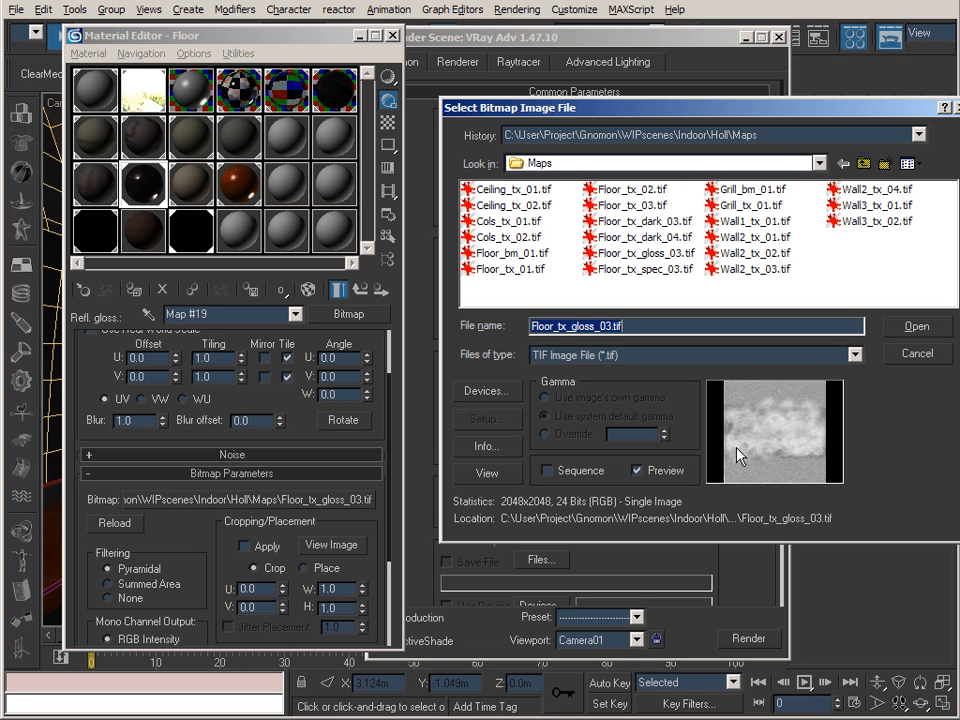
pyautogui.click(916, 353)
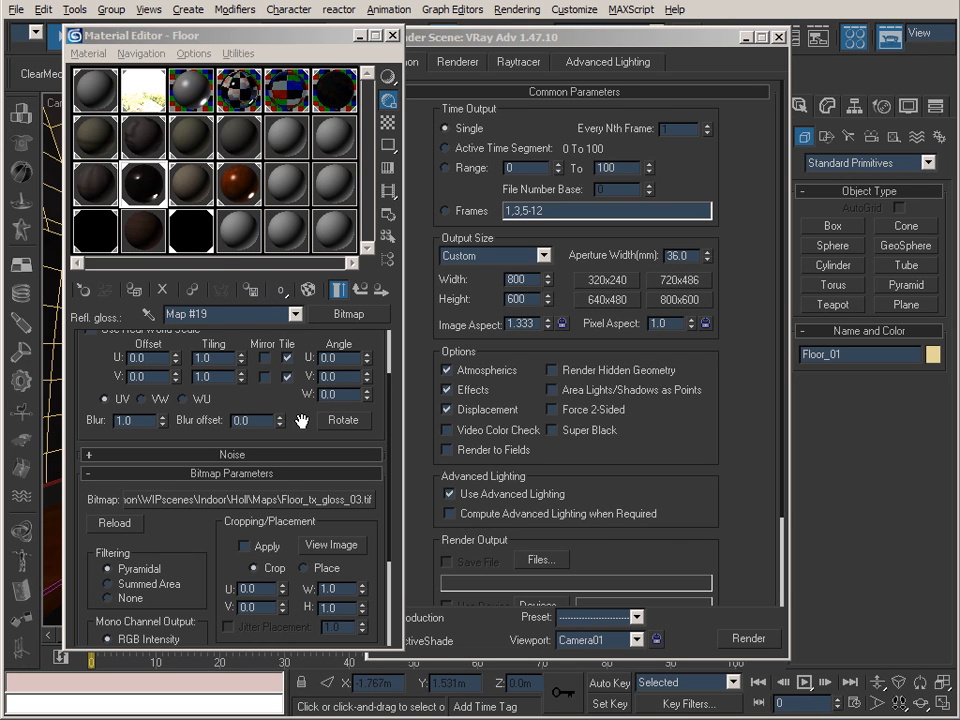
pyautogui.scroll(-2, 297, 403)
pyautogui.scroll(-4, 297, 403)
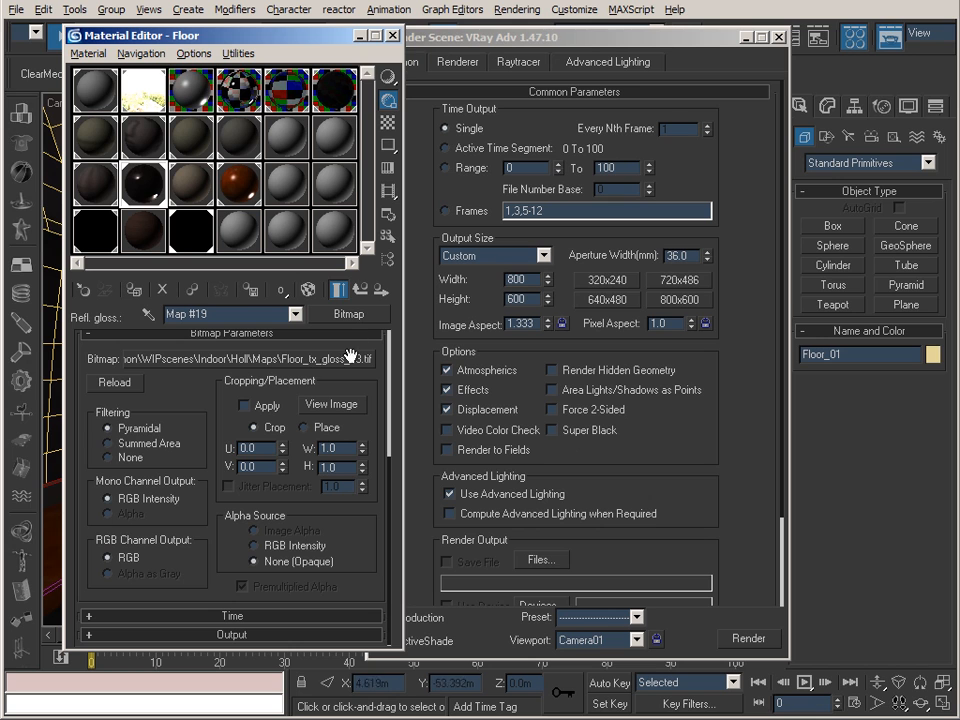
pyautogui.click(360, 290)
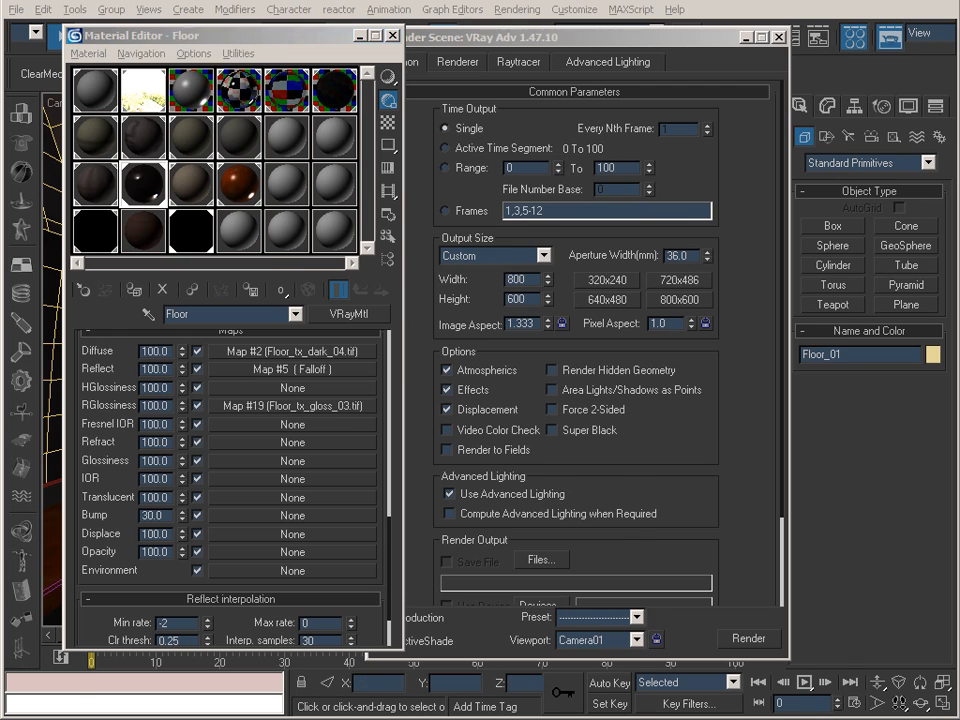
# - Compare the renders 65_Holl_text_rfl_DF.tif and 70_Holl_text_rfl_DF_Spec.tif in IrfanView, and return to the 3ds Max scene
pyautogui.hotkey('alt', 'Tab')
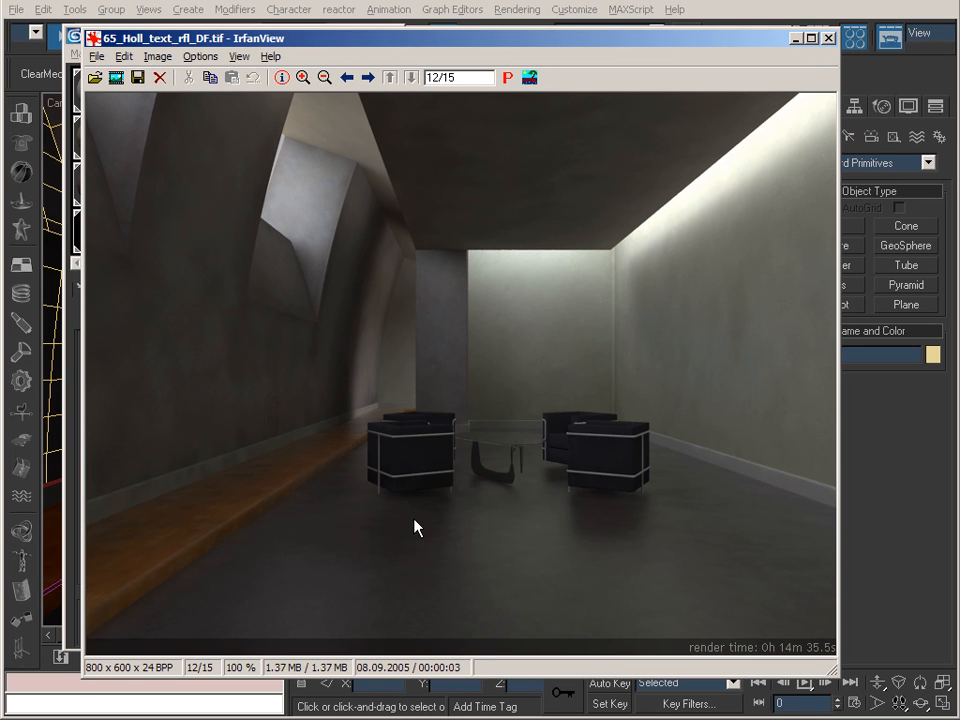
pyautogui.press('space')
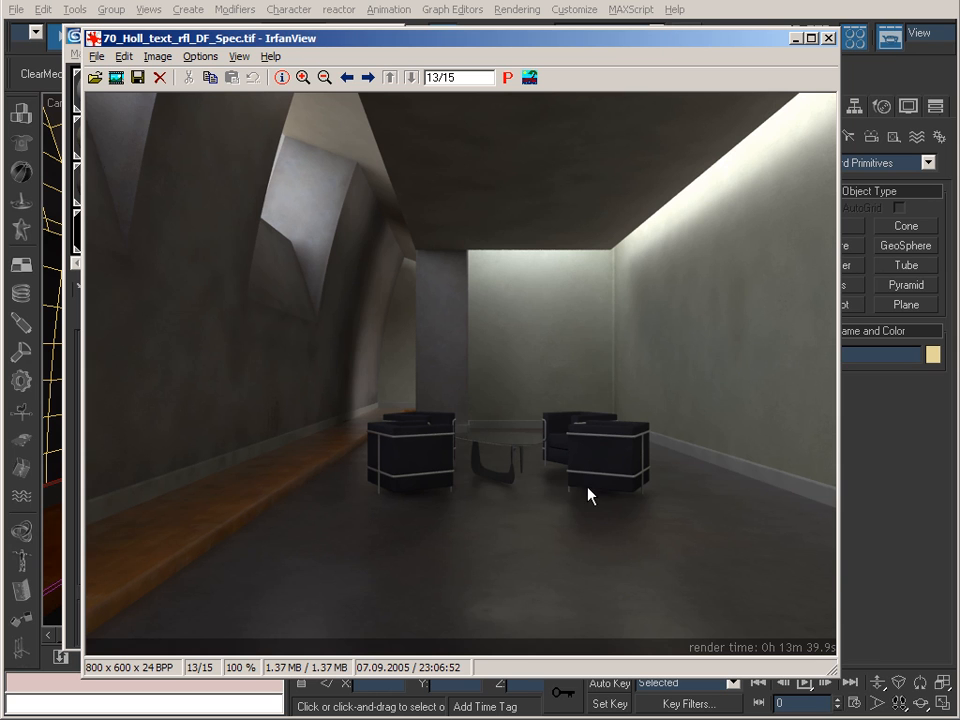
pyautogui.press('Left')
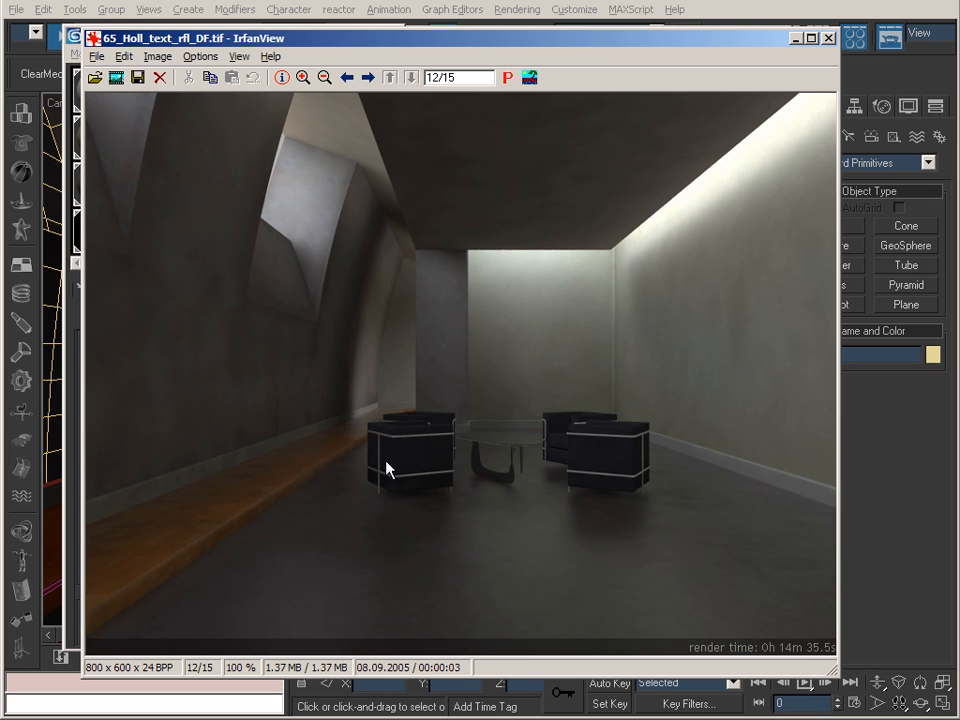
pyautogui.press('Right')
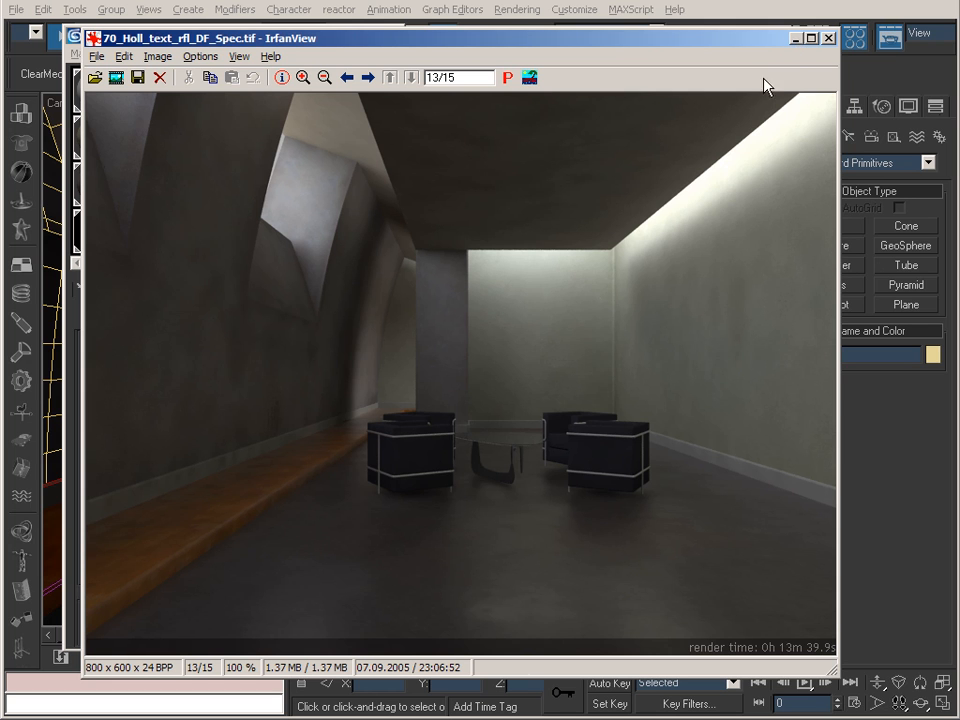
pyautogui.click(796, 40)
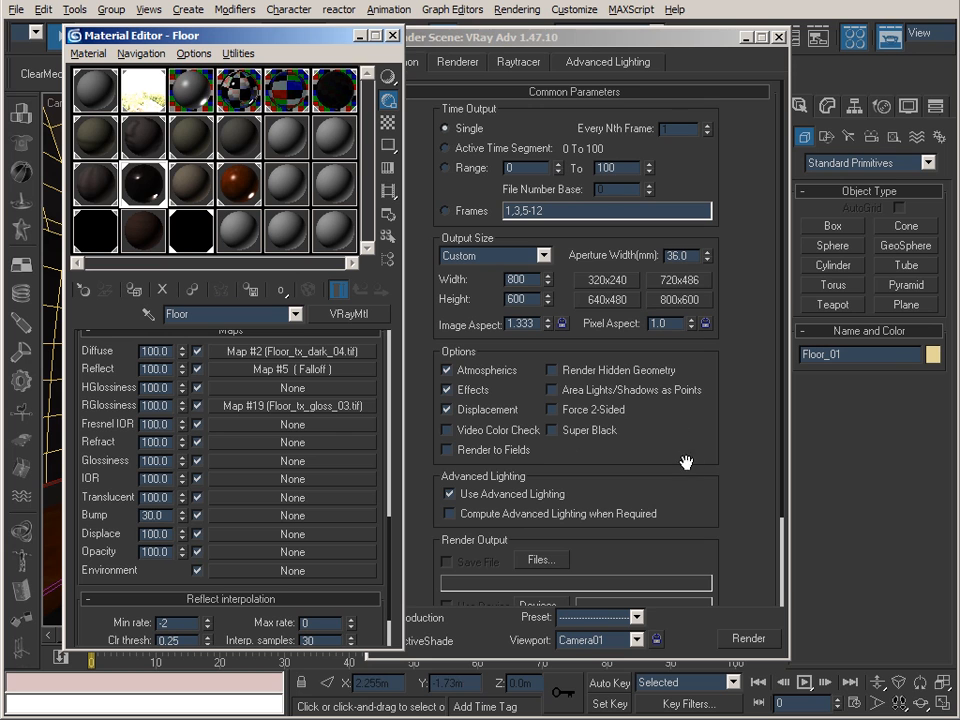
pyautogui.hotkey('alt', 'Tab')
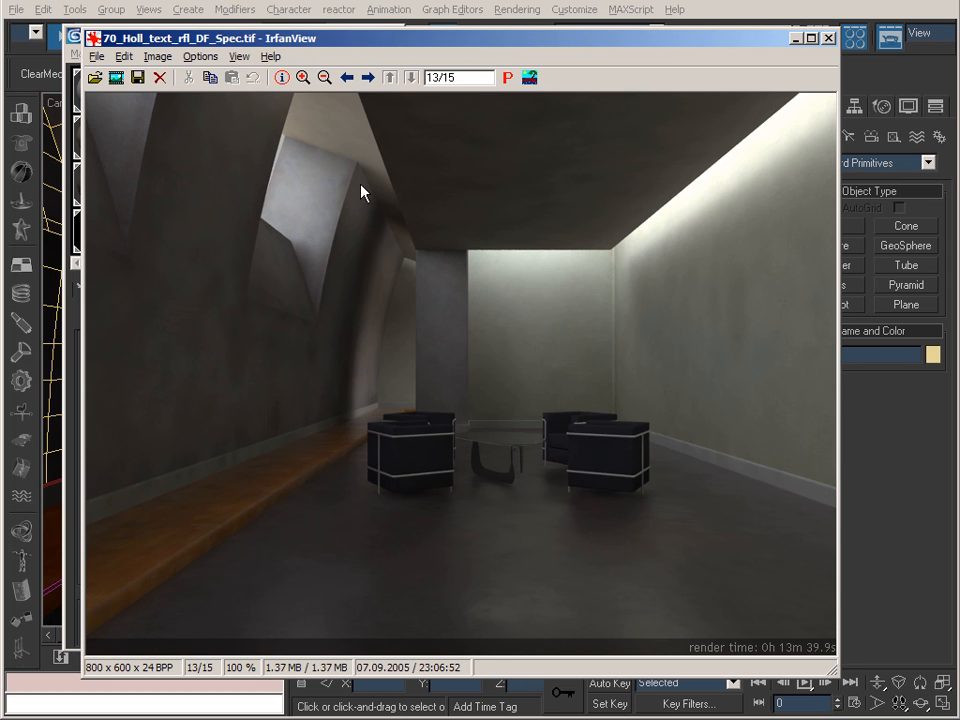
pyautogui.click(797, 39)
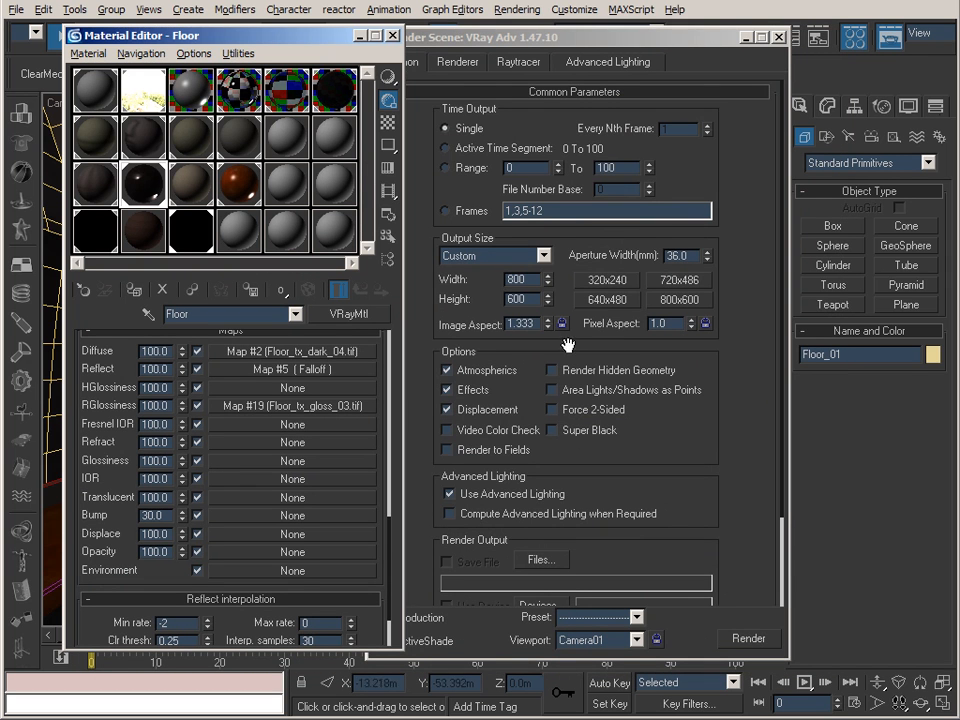
# - Show the V-Ray Irradiance map settings in the Render Scene dialog, keeping the dialog beside the Material Editor
pyautogui.click(470, 62)
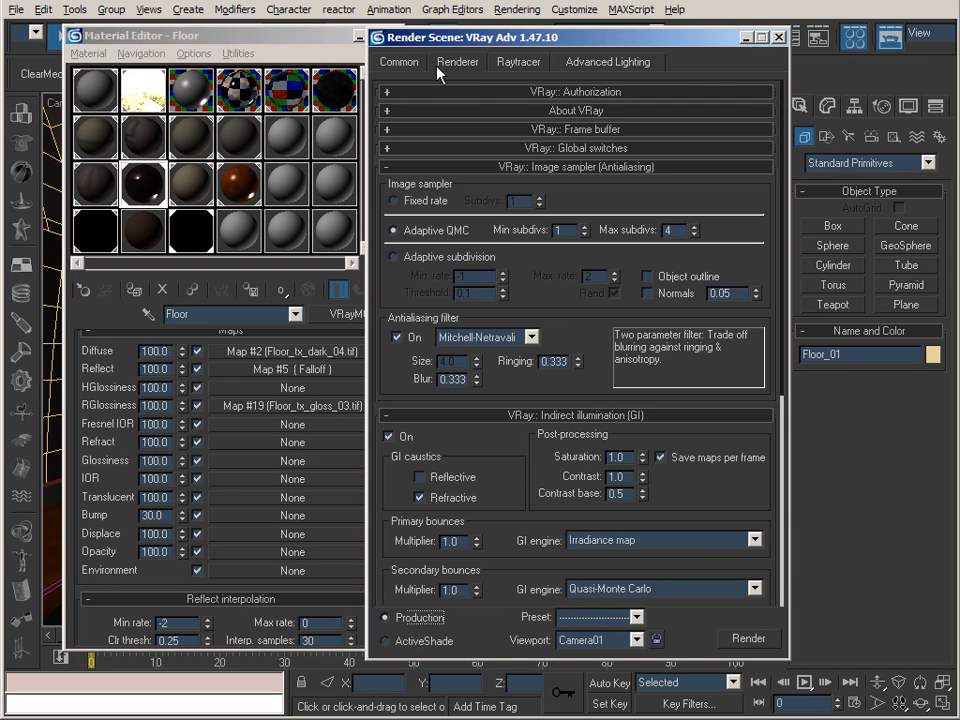
pyautogui.moveTo(479, 36)
pyautogui.mouseDown()
pyautogui.moveTo(509, 38)
pyautogui.moveTo(498, 37)
pyautogui.mouseUp()
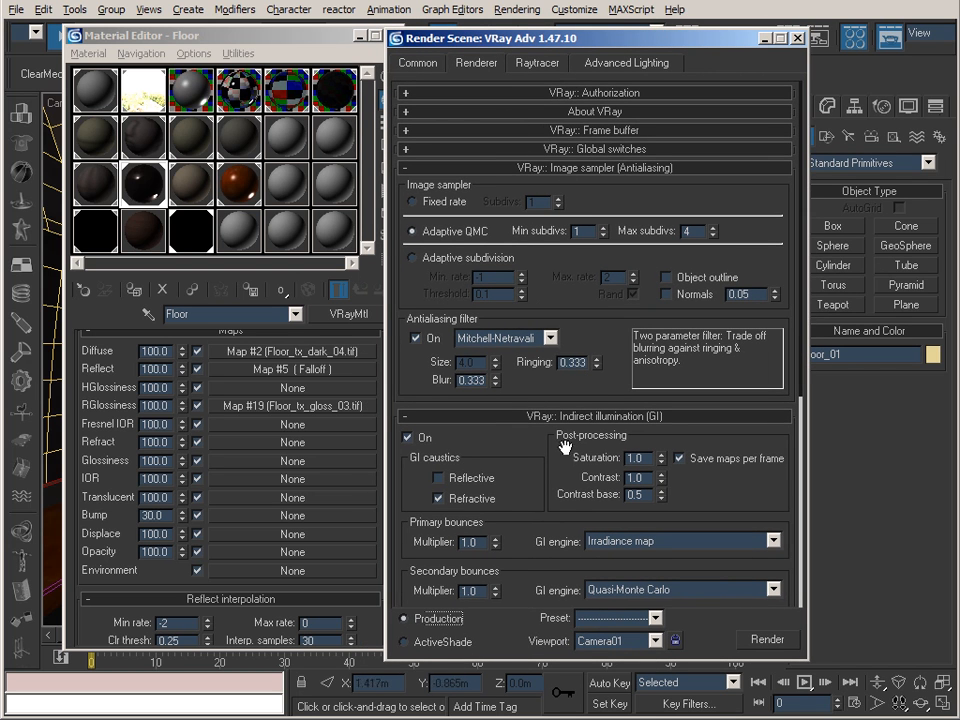
pyautogui.scroll(-6, 510, 275)
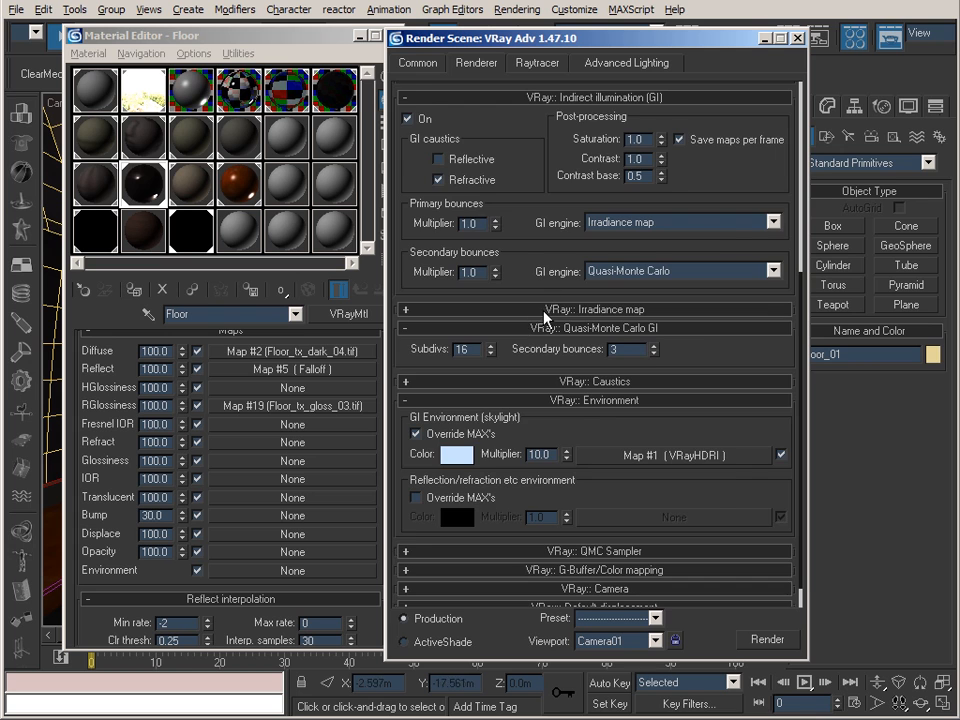
pyautogui.click(553, 309)
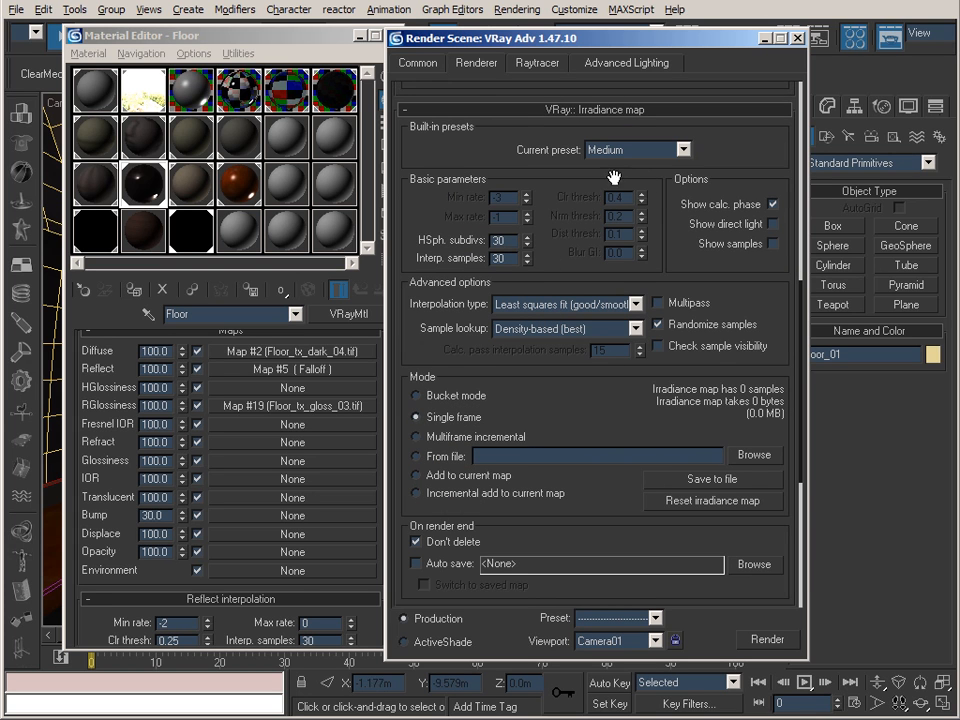
# - Set the V-Ray Irradiance map preset to High and its HSph. subdivs to 50
pyautogui.click(638, 149)
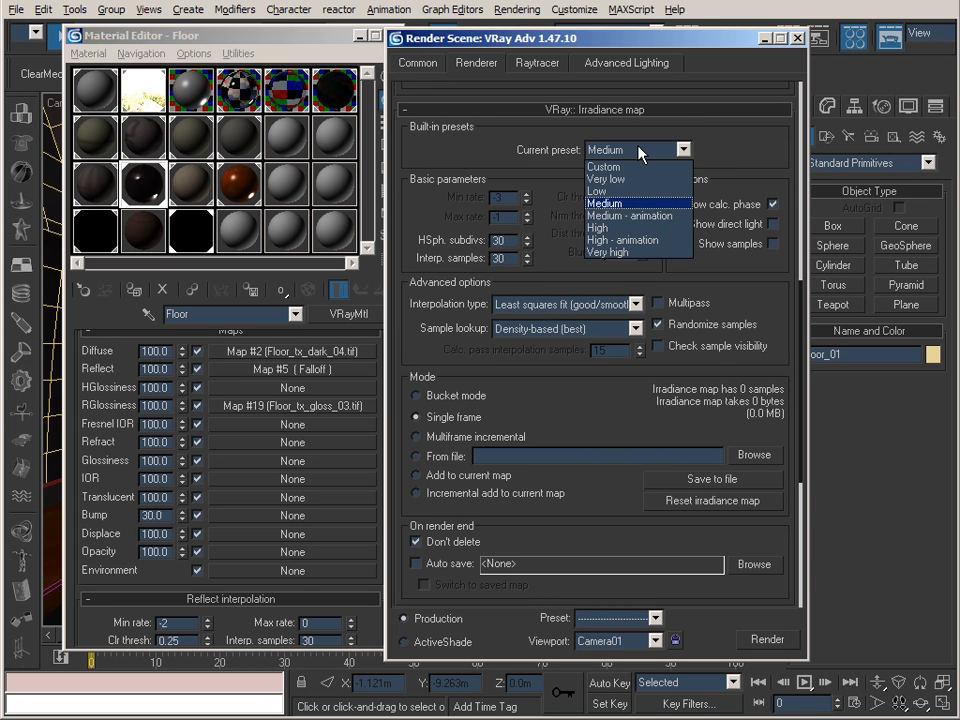
pyautogui.click(638, 150)
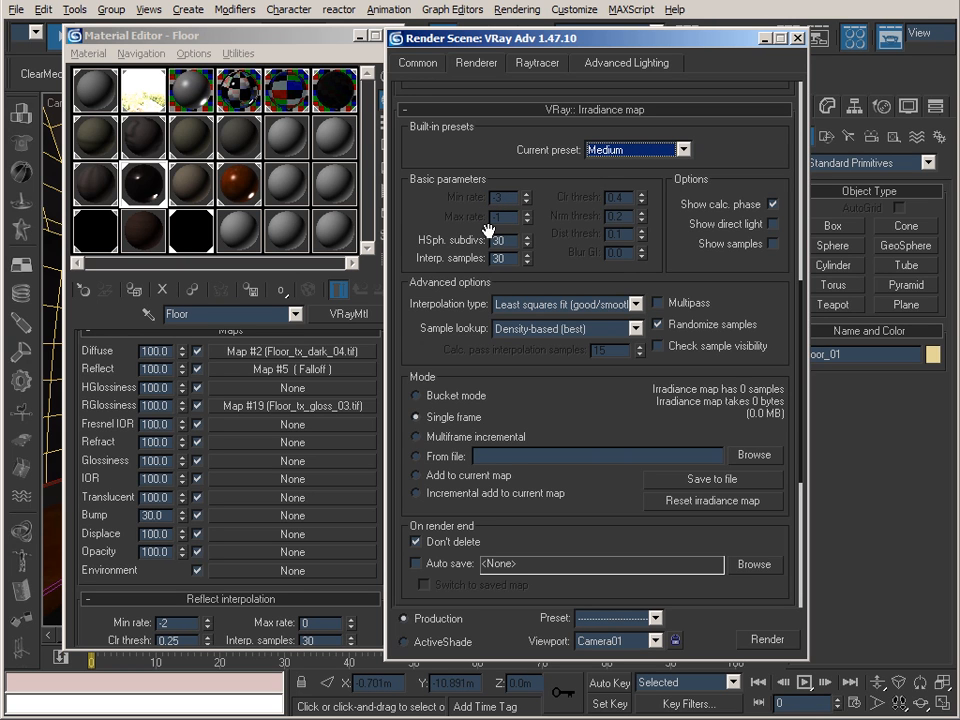
pyautogui.click(632, 150)
pyautogui.click(623, 227)
pyautogui.press('Tab')
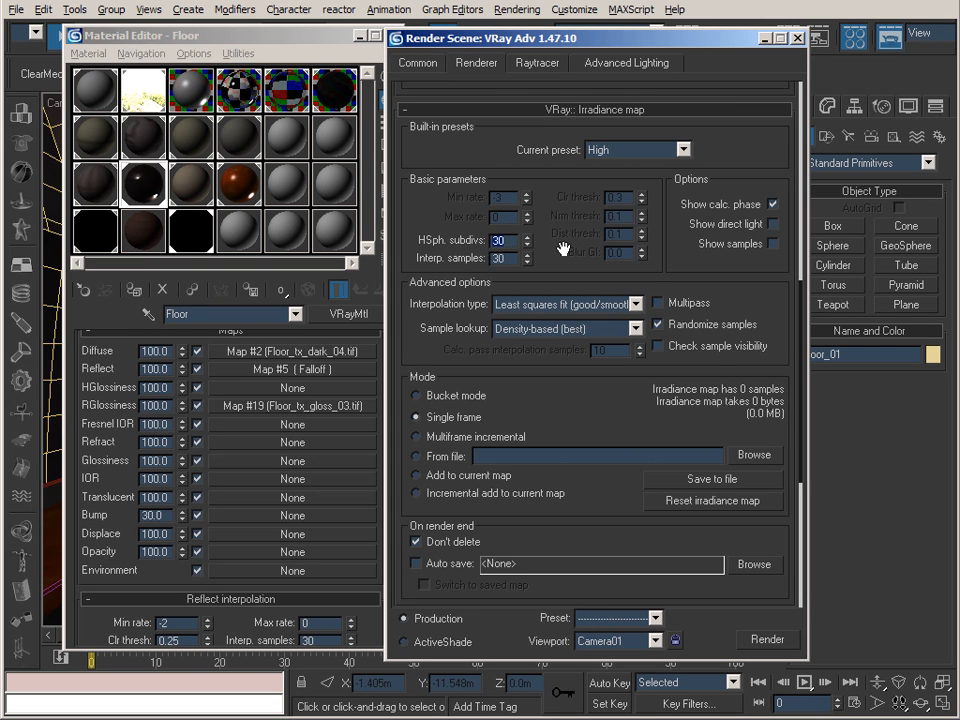
pyautogui.write('50')
pyautogui.press('Tab')
# - Check the primary bounces GI engine in the Indirect illumination settings and close the Render Scene dialog
pyautogui.moveTo(566, 149); pyautogui.dragTo(569, 401)
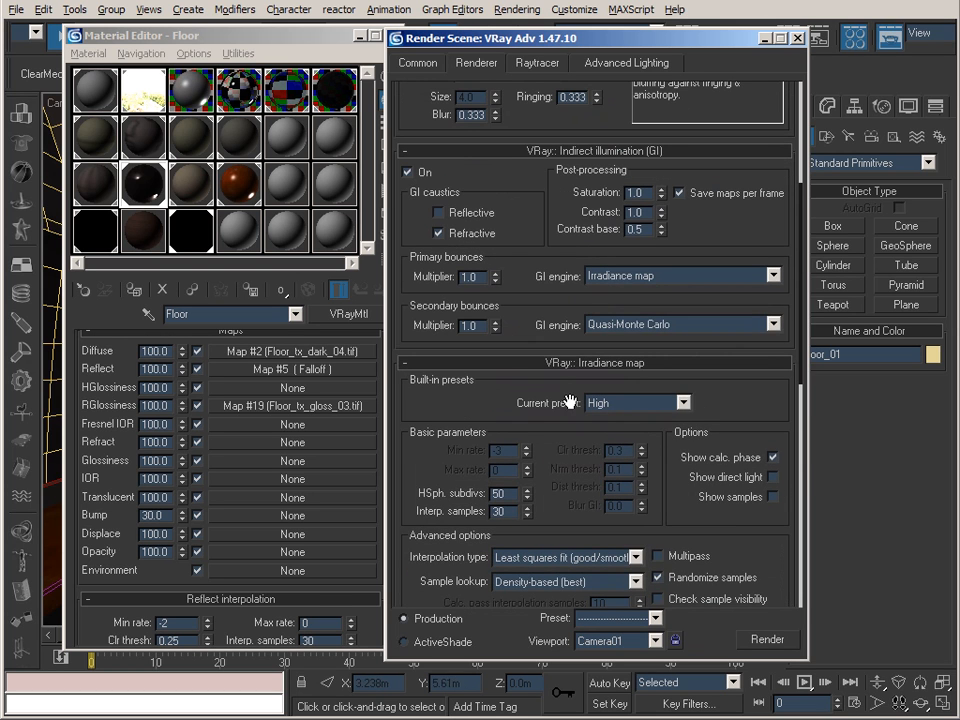
pyautogui.click(661, 279)
pyautogui.click(661, 281)
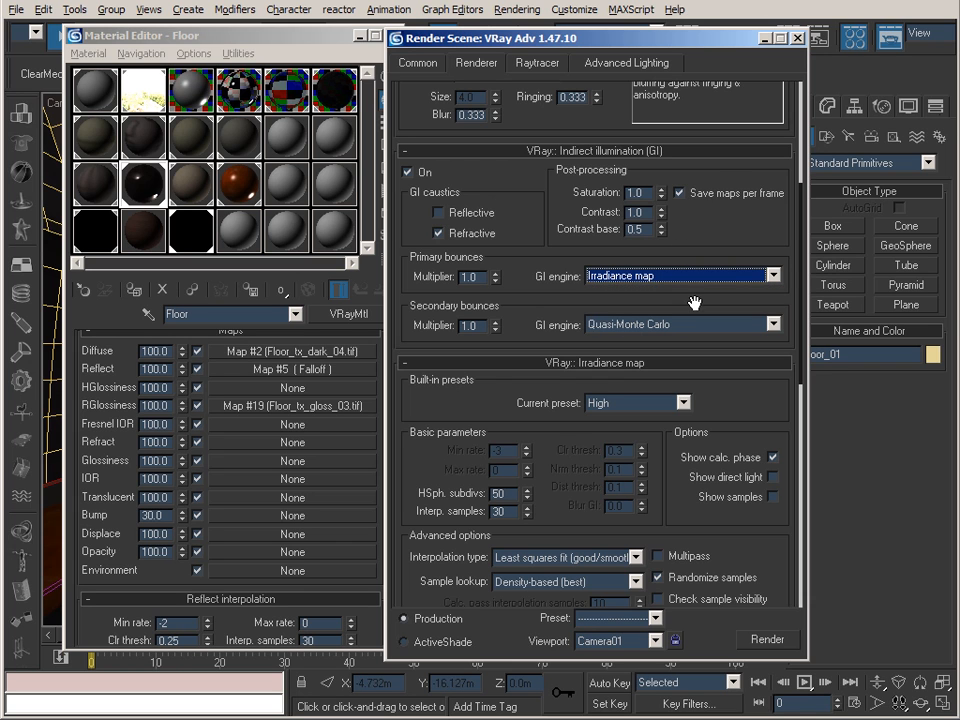
pyautogui.click(797, 38)
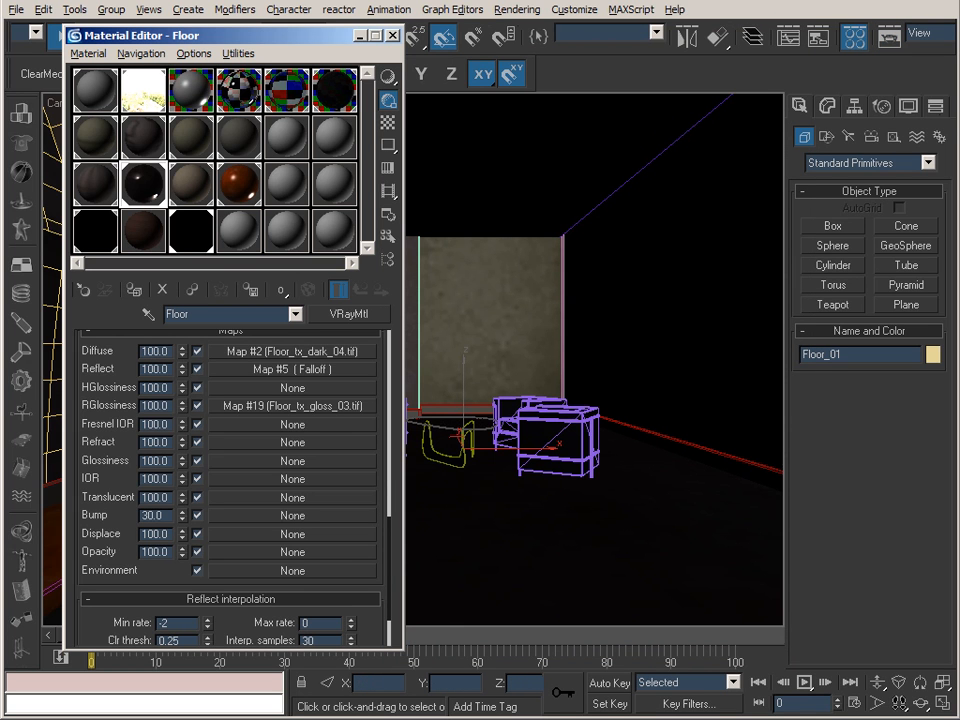
# - Compare the renders 70_Holl_text_rfl_DF_Spec.tif and 75_Holl_text_rfl_DF_hi.tif in IrfanView, and return to the 3ds Max scene
pyautogui.hotkey('alt', 'Tab')
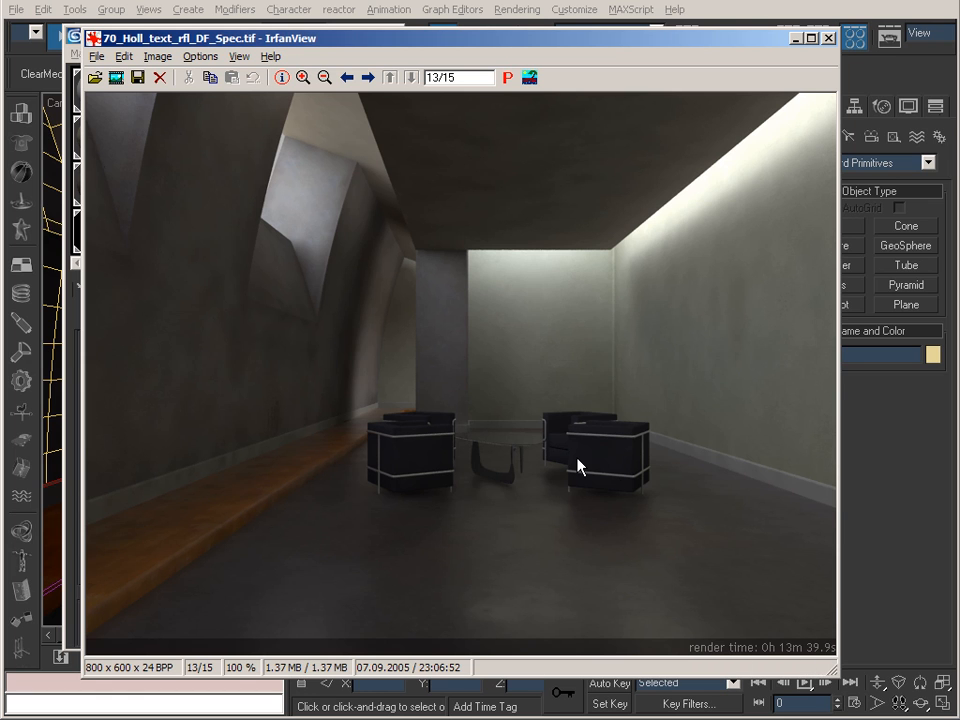
pyautogui.press('space')
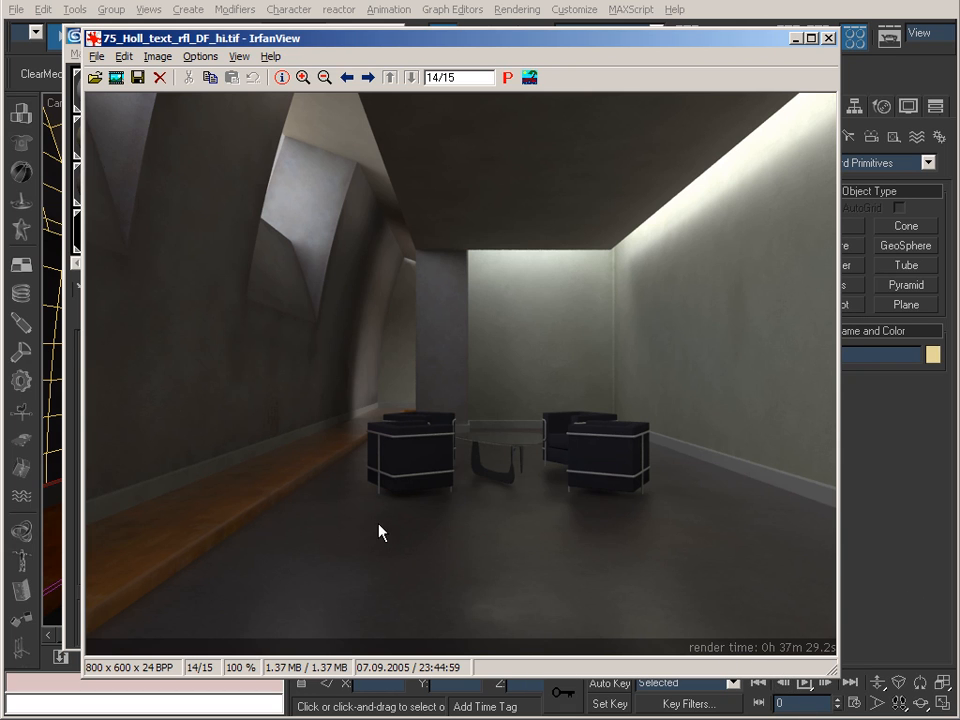
pyautogui.press('Left')
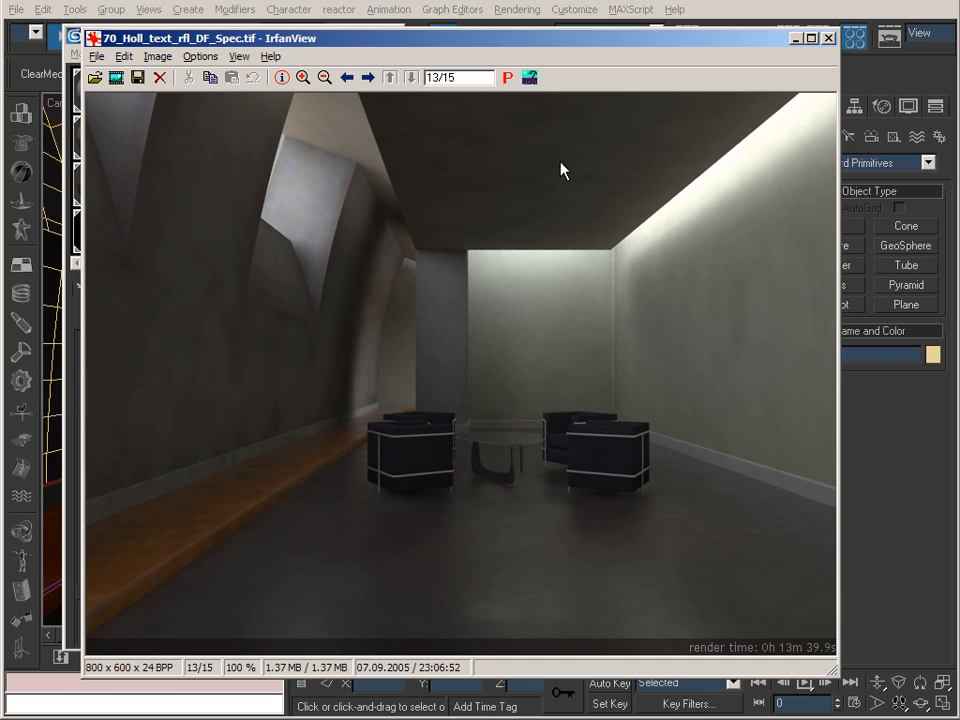
pyautogui.press('Right')
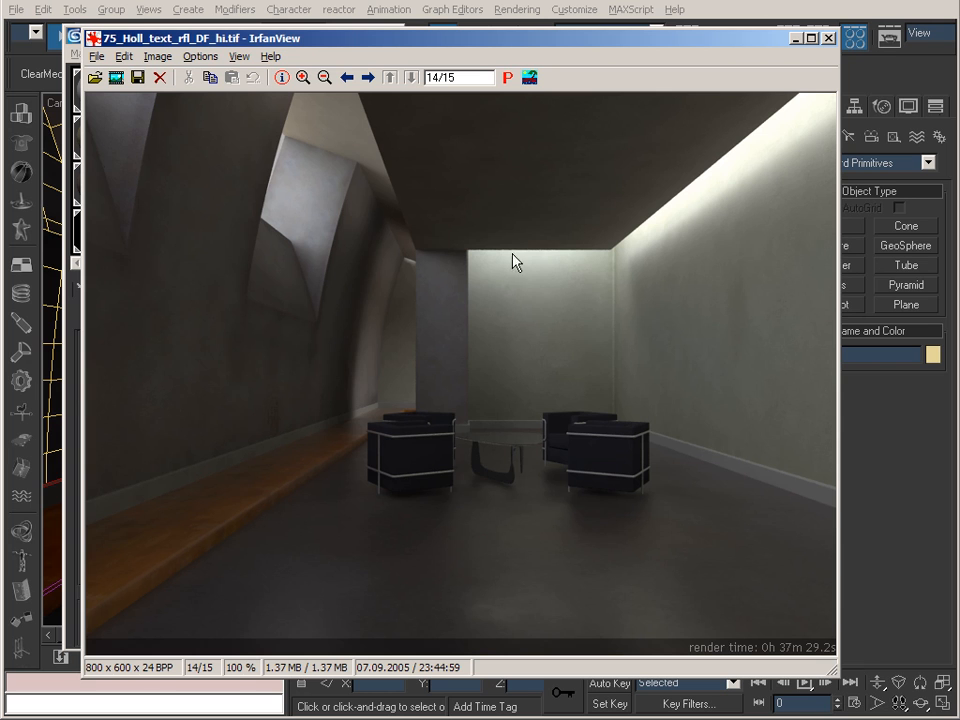
pyautogui.press('Left')
pyautogui.press('Right')
pyautogui.click(795, 40)
pyautogui.click(793, 45)
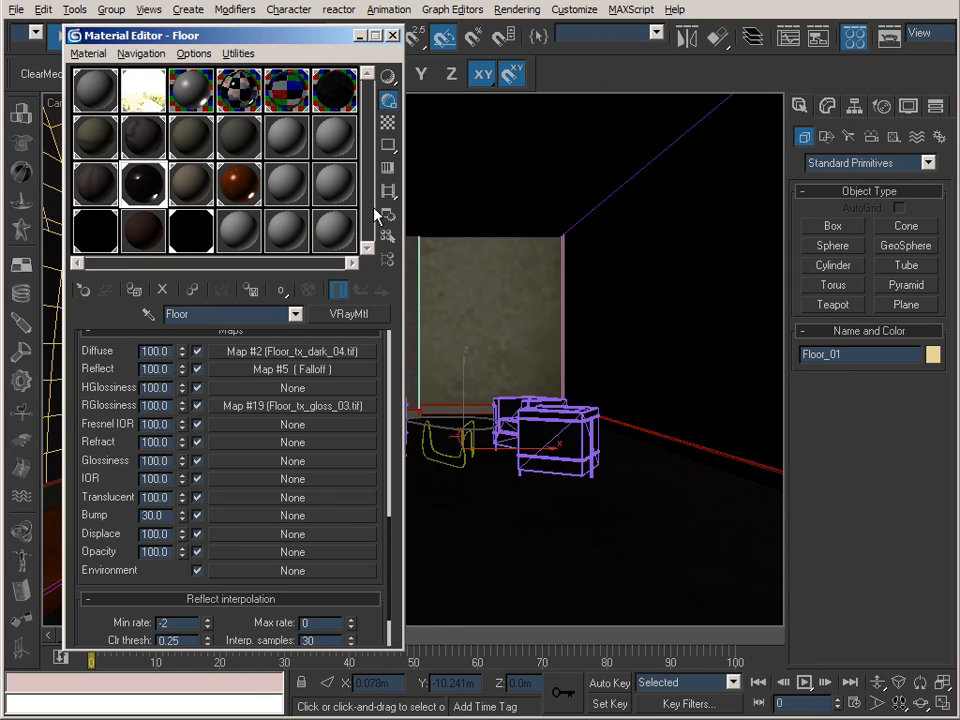
# - Open the scene file Room_End_LC_01.max from the Mesh folder
pyautogui.click(12, 10)
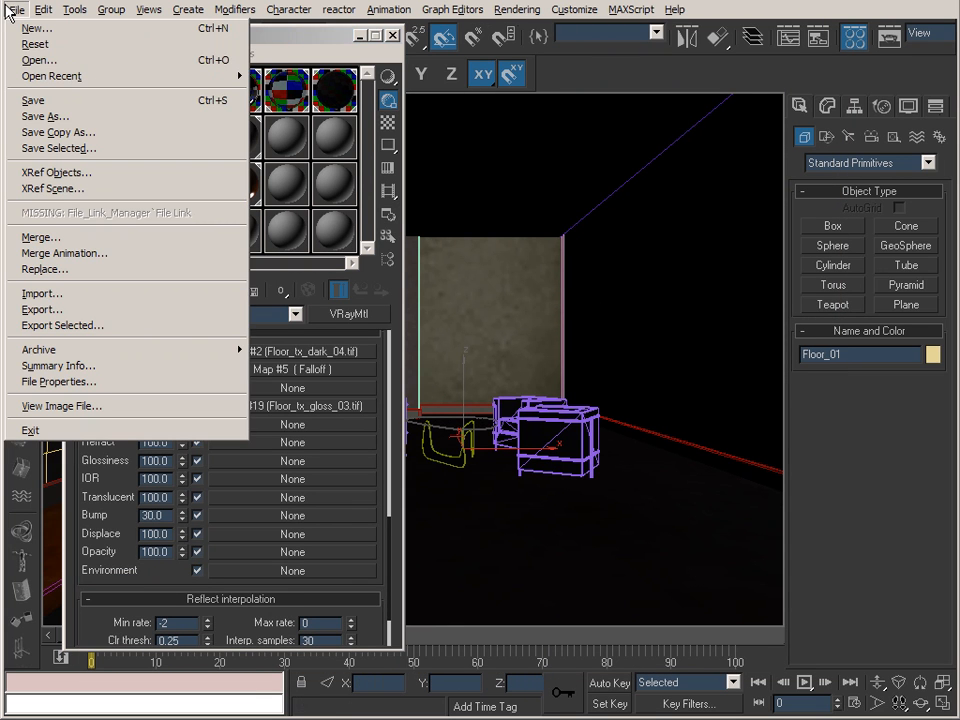
pyautogui.click(36, 61)
pyautogui.click(488, 400)
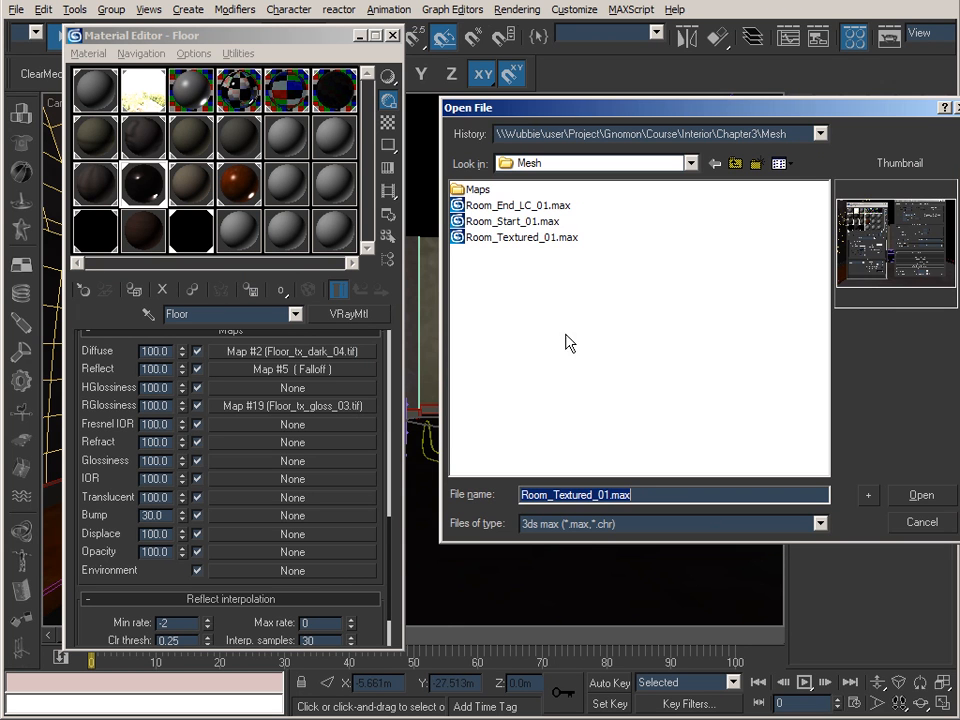
pyautogui.click(518, 206)
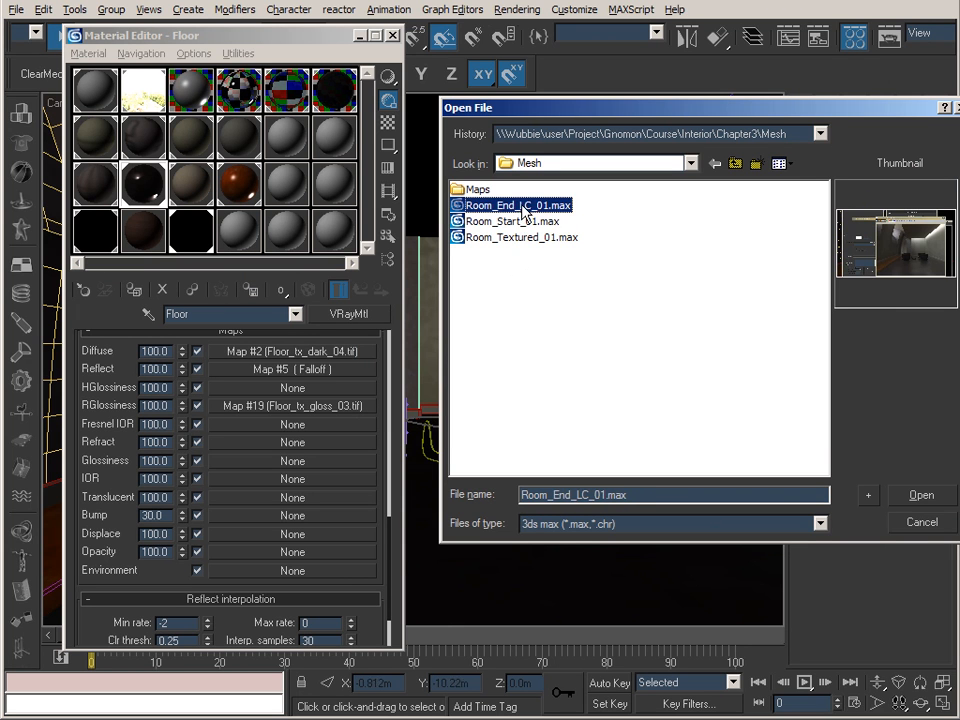
pyautogui.click(922, 496)
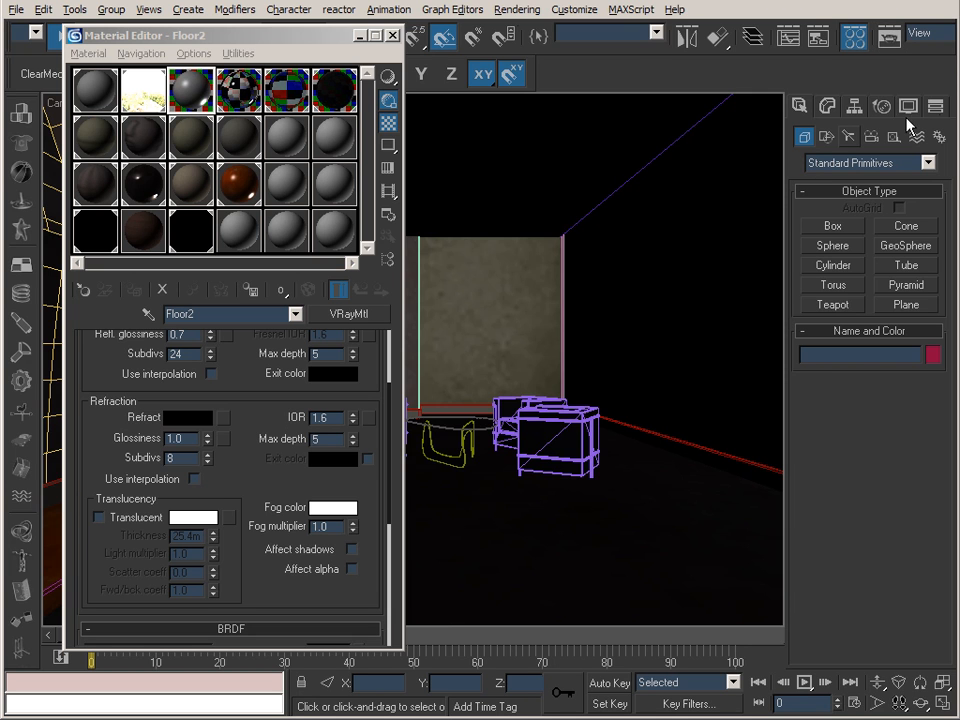
# - Show the V-Ray Indirect illumination settings beside the Material Editor and check the secondary bounces GI engine
pyautogui.click(888, 38)
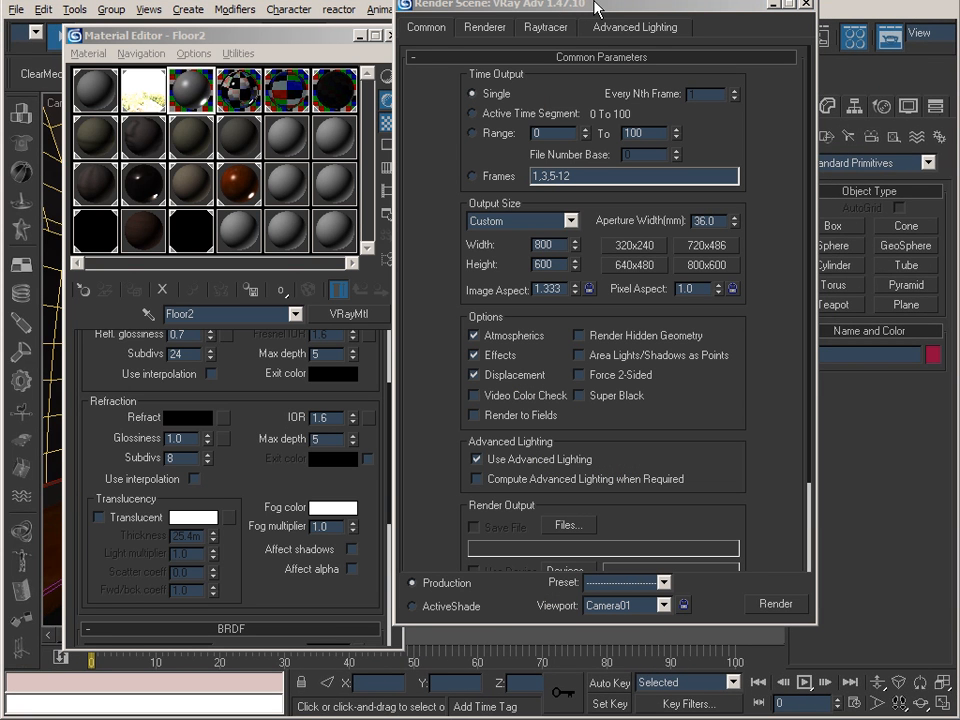
pyautogui.moveTo(594, 3); pyautogui.dragTo(589, 48)
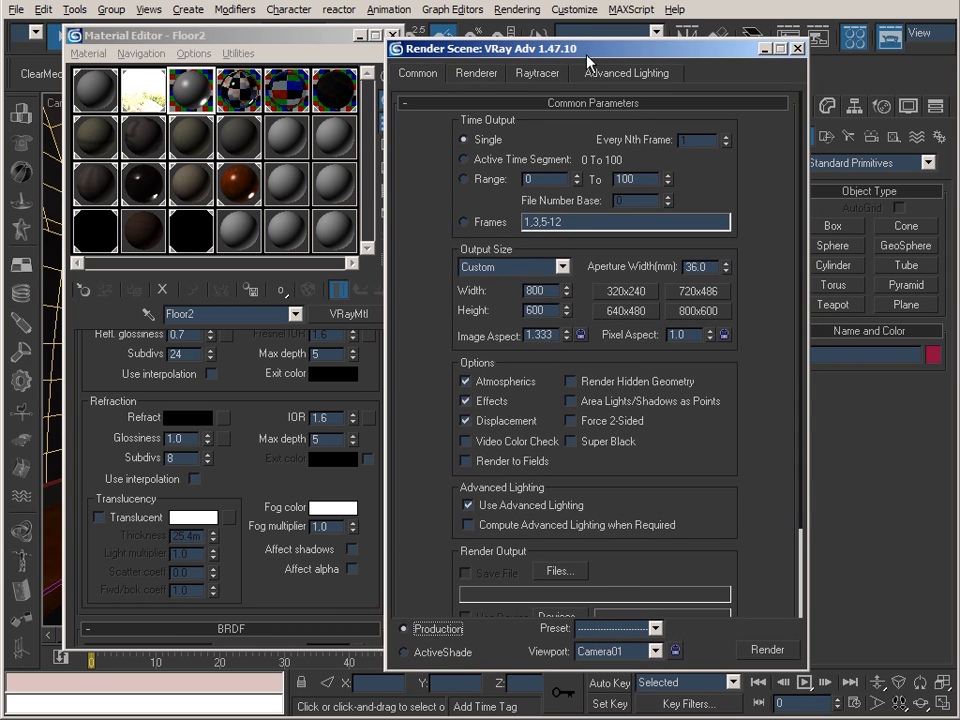
pyautogui.click(476, 73)
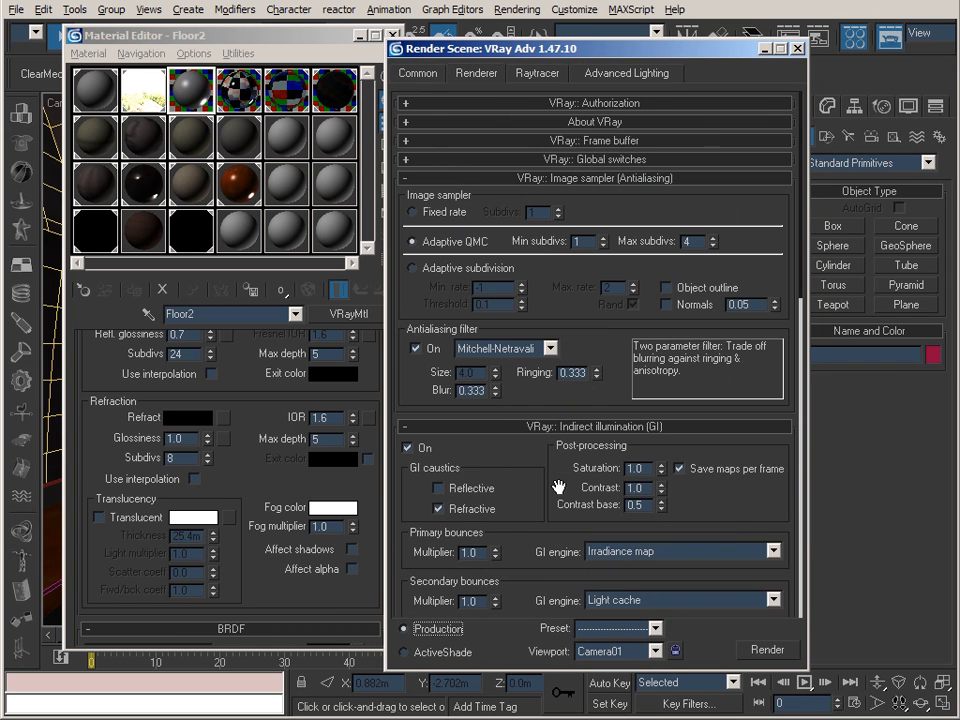
pyautogui.scroll(-5, 501, 279)
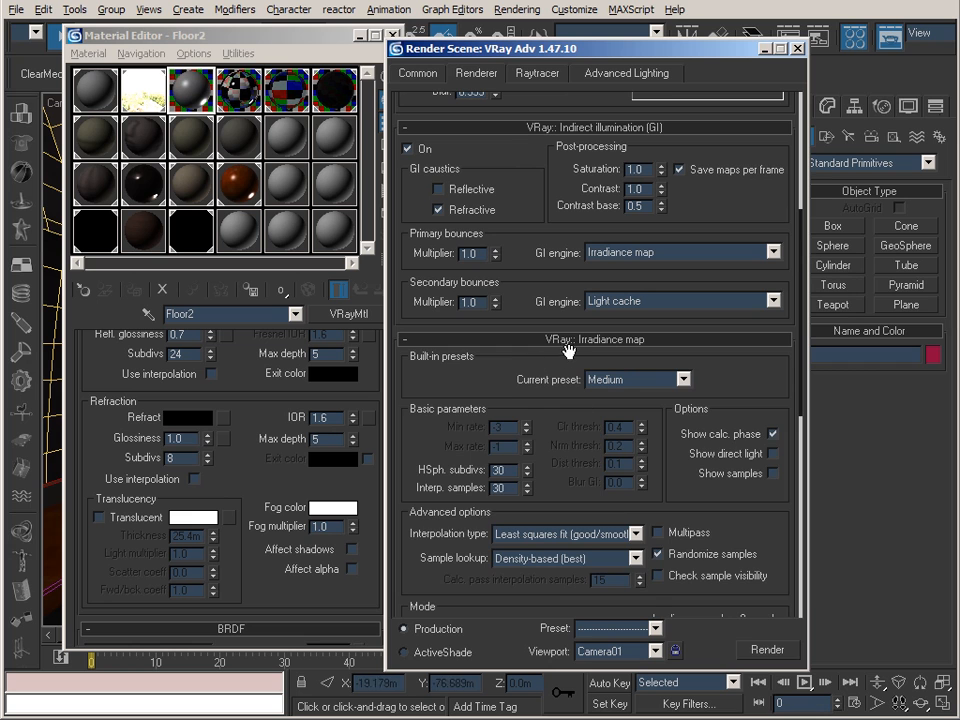
pyautogui.click(556, 339)
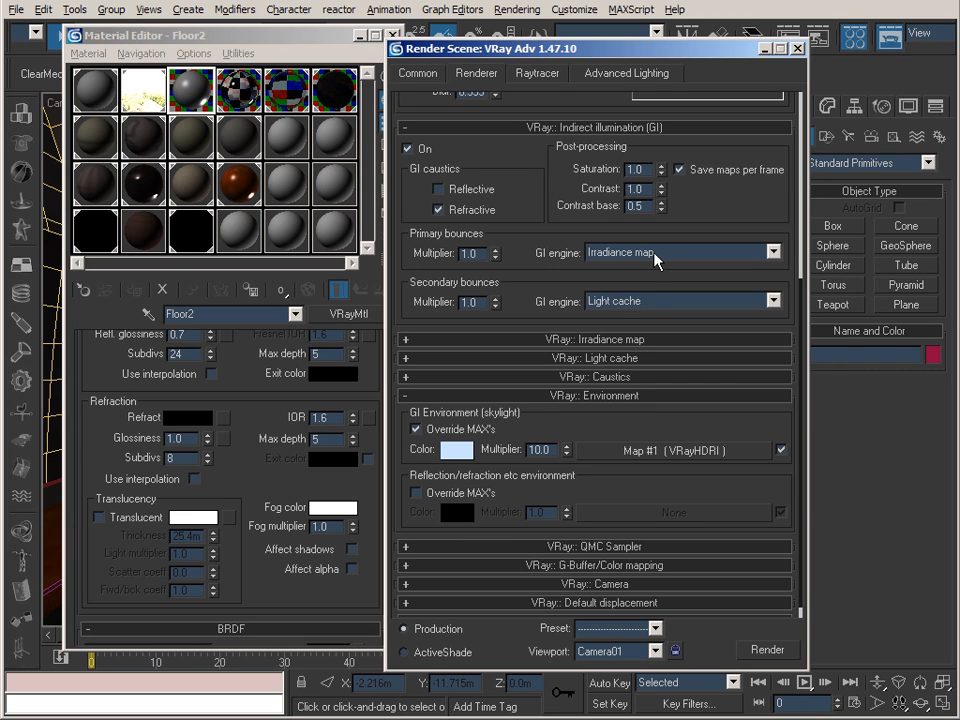
pyautogui.click(653, 304)
pyautogui.click(651, 302)
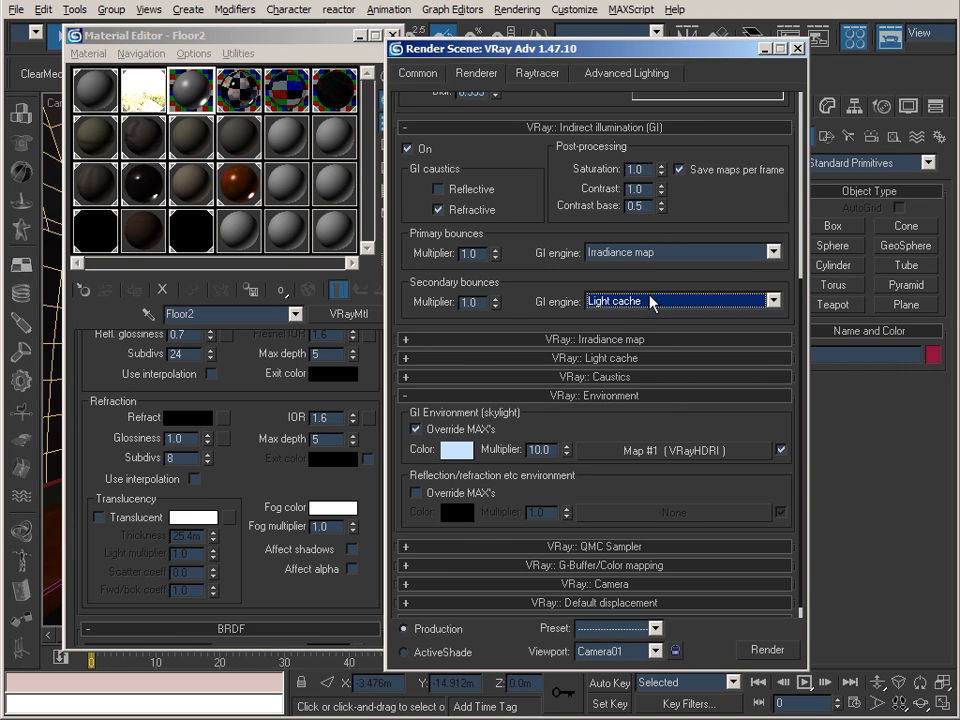
# - Review the Irradiance map and Light cache settings, and close the Render Scene dialog and the Material Editor
pyautogui.click(600, 339)
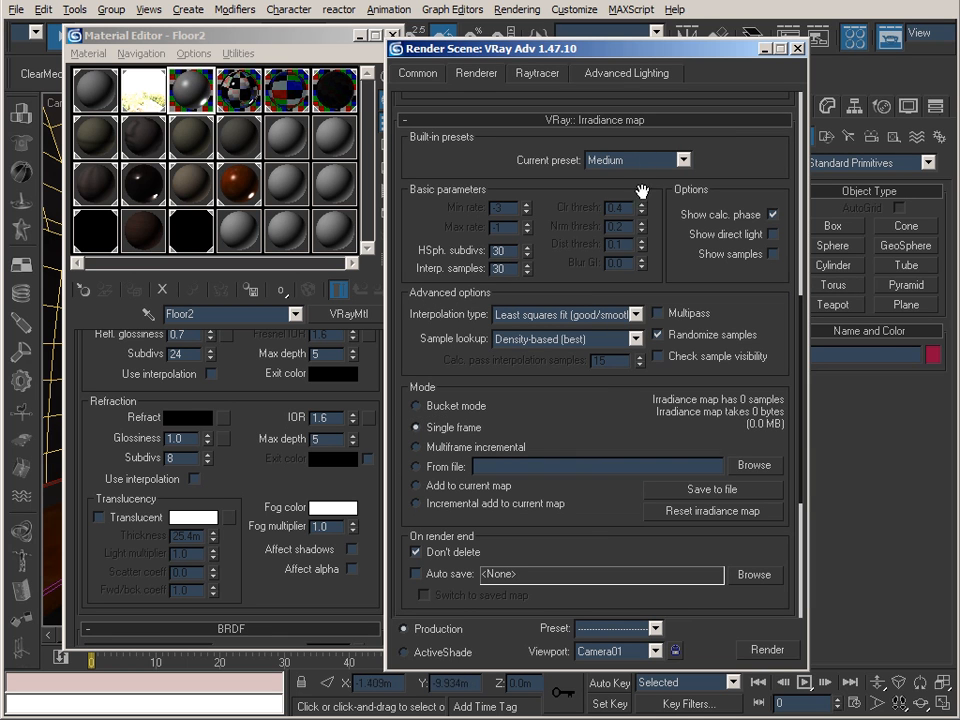
pyautogui.click(610, 122)
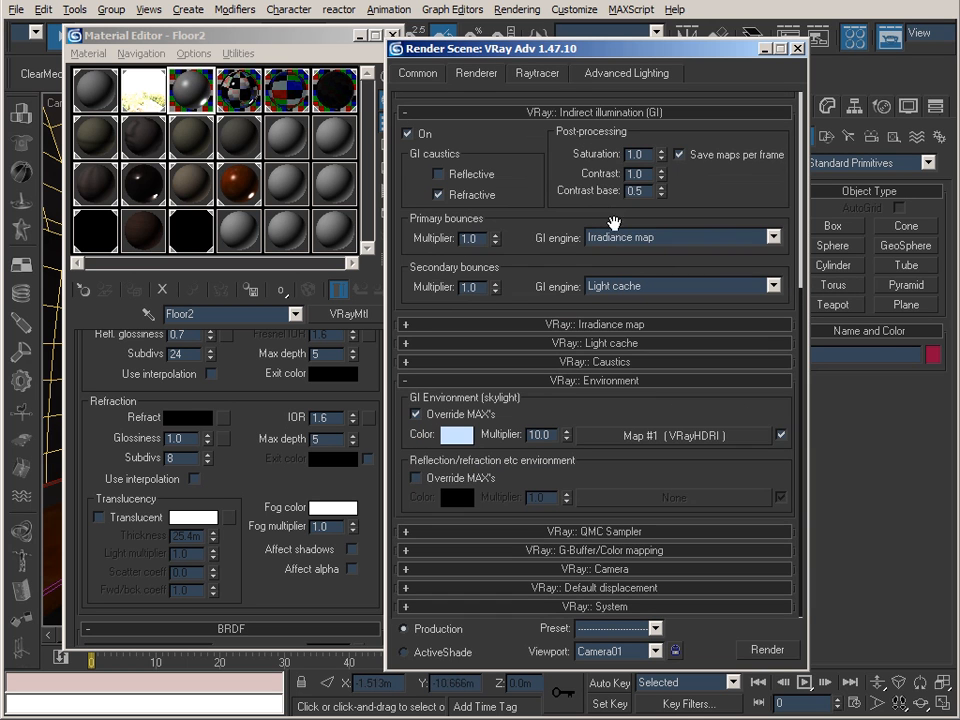
pyautogui.click(574, 340)
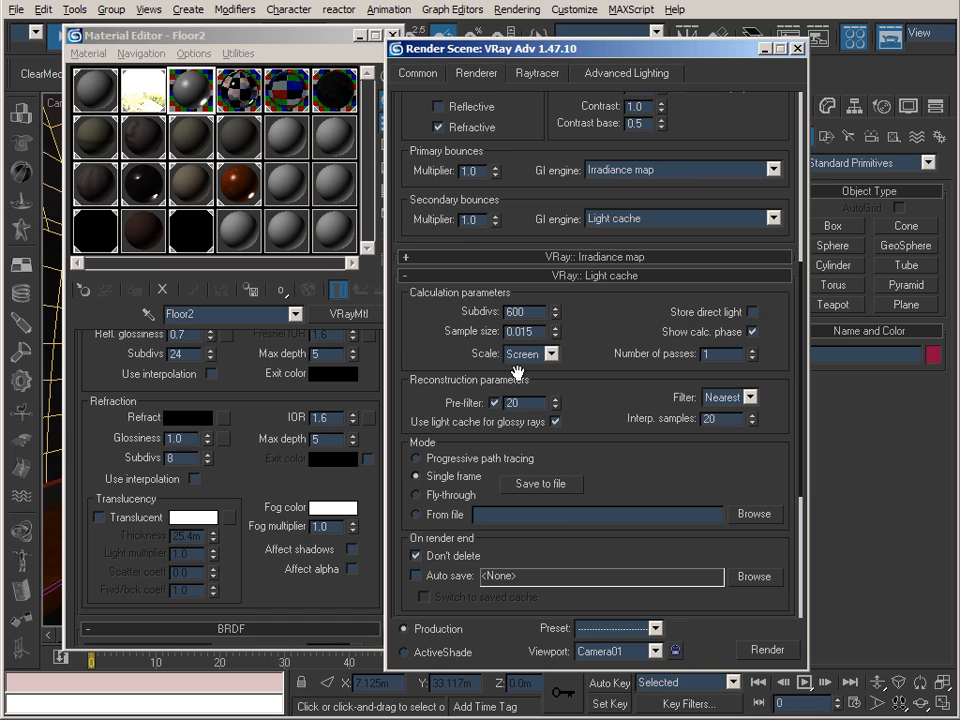
pyautogui.click(588, 277)
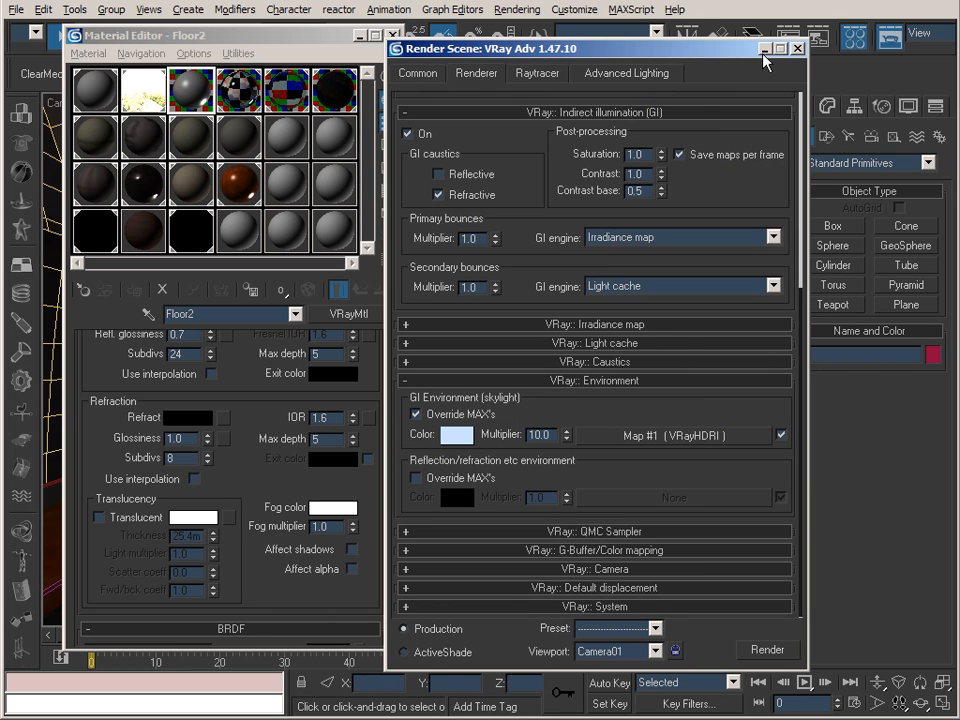
pyautogui.click(797, 48)
pyautogui.click(374, 35)
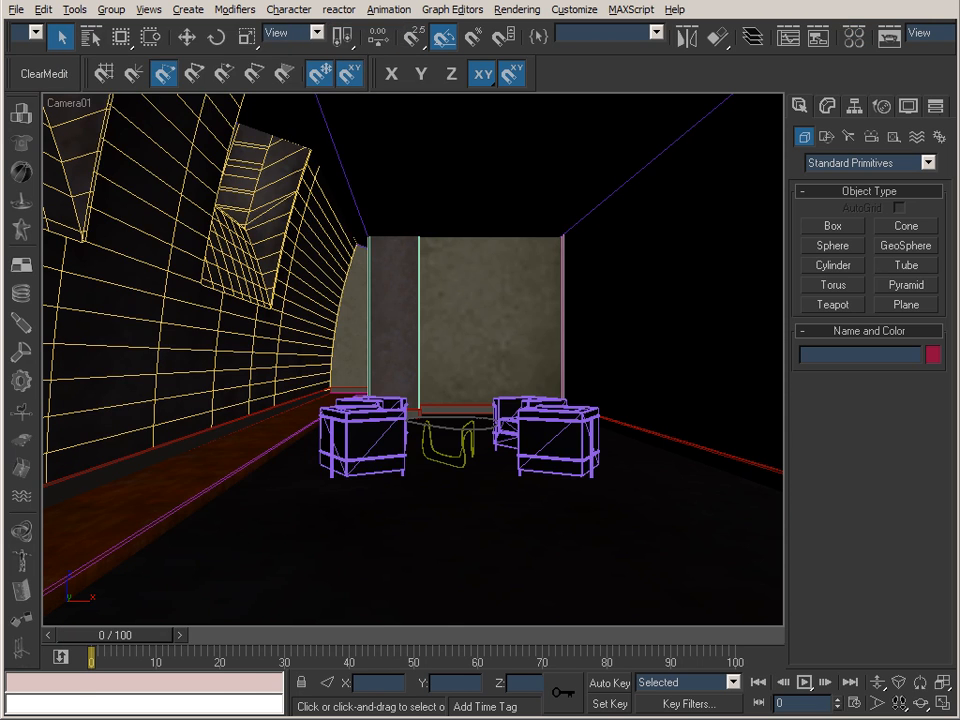
# - Compare the renders 75_Holl_text_rfl_DF_hi.tif and 80_Holl_text_rfl_DF_Spec_LC.tif by switching back and forth in IrfanView
pyautogui.hotkey('alt', 'Tab')
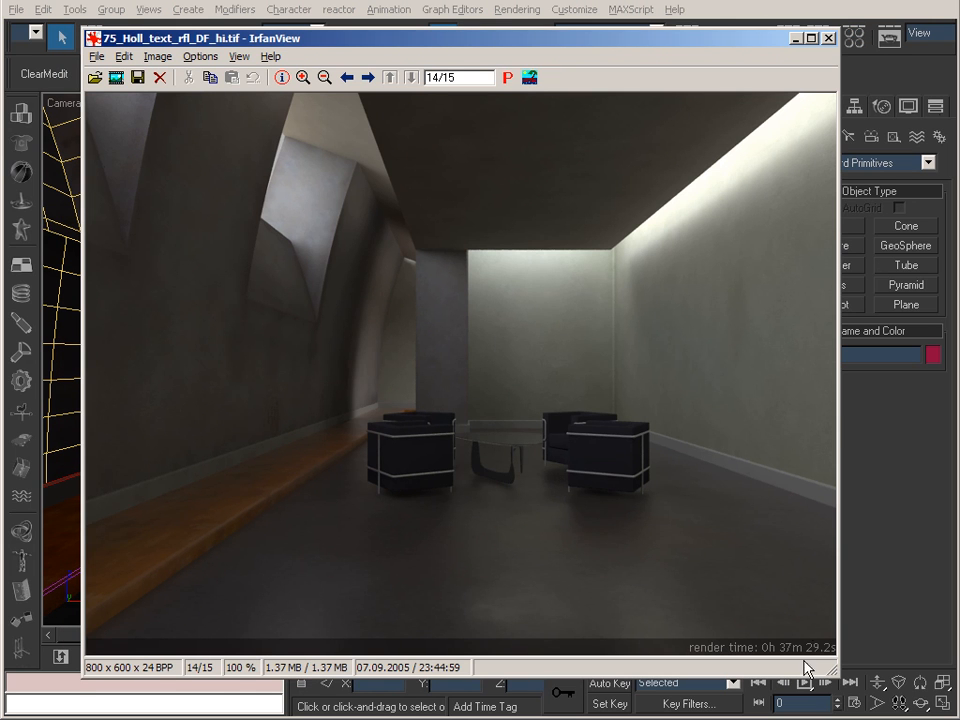
pyautogui.scroll(-1, 528, 433)
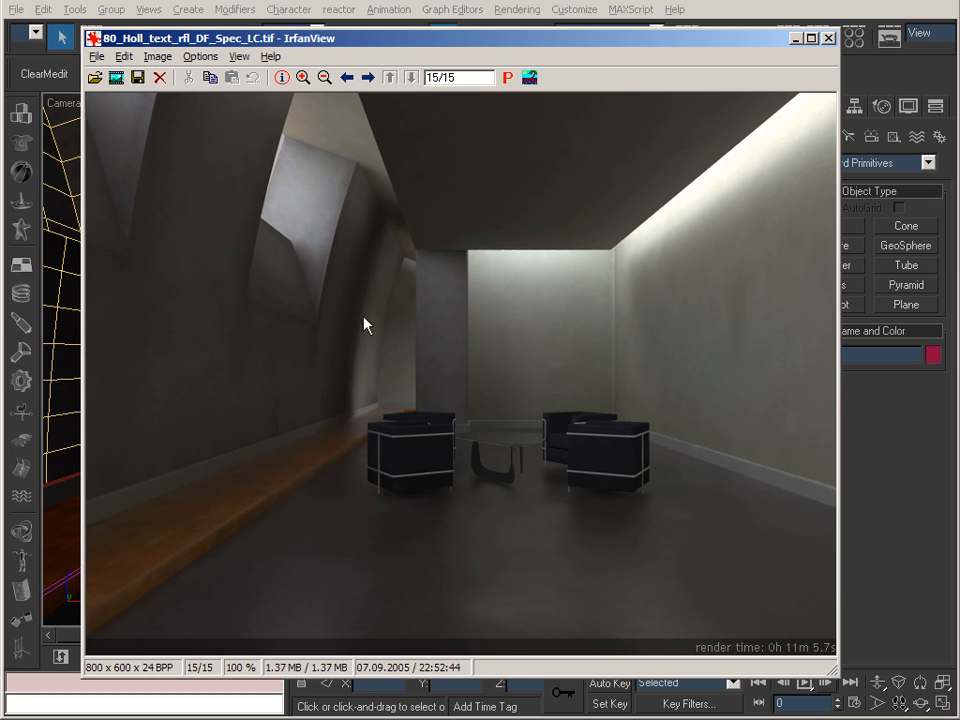
pyautogui.scroll(1, 700, 436)
pyautogui.scroll(-1, 655, 340)
pyautogui.scroll(1, 411, 306)
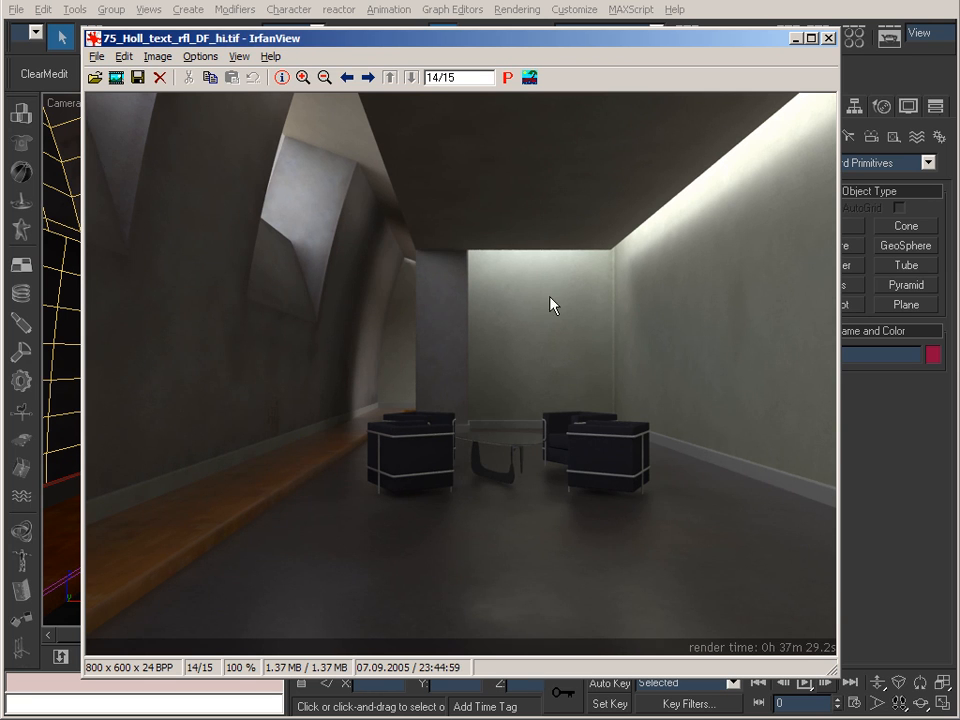
pyautogui.scroll(-1, 660, 335)
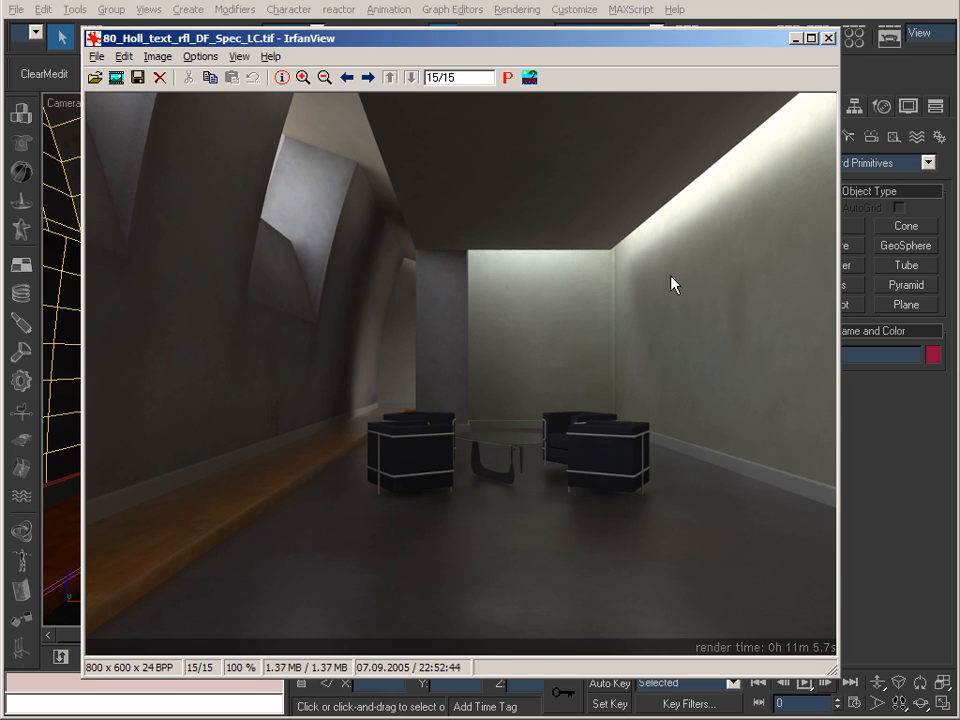
pyautogui.scroll(1, 668, 293)
pyautogui.scroll(-1, 674, 298)
pyautogui.scroll(1, 699, 325)
pyautogui.scroll(-1, 650, 315)
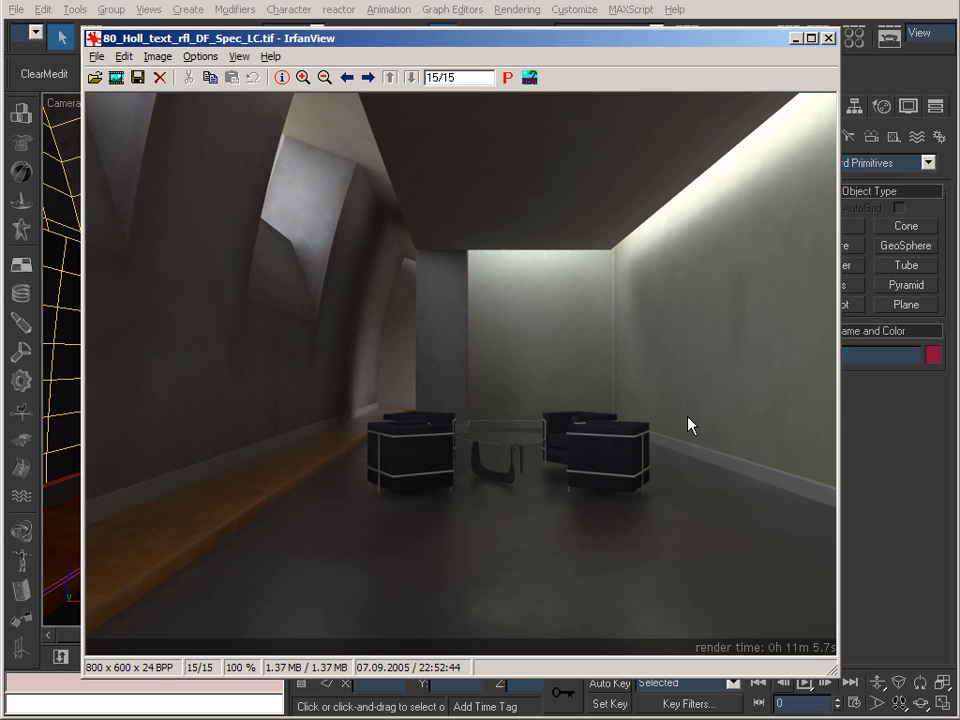